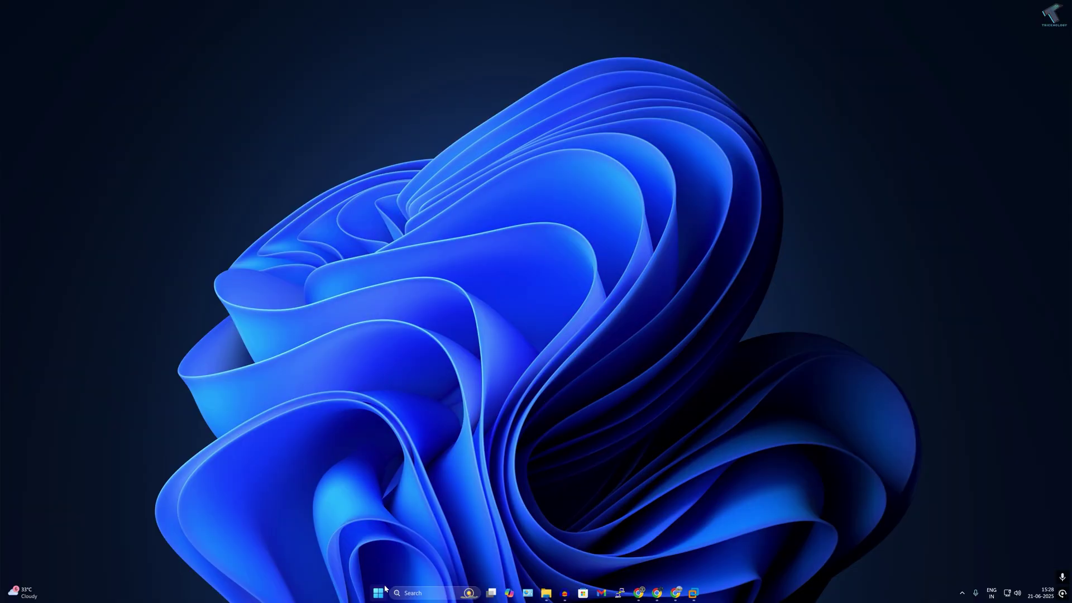
- Search 'sysinfo' and confirm Secure Boot State is On in System Information
left_click(382, 591)
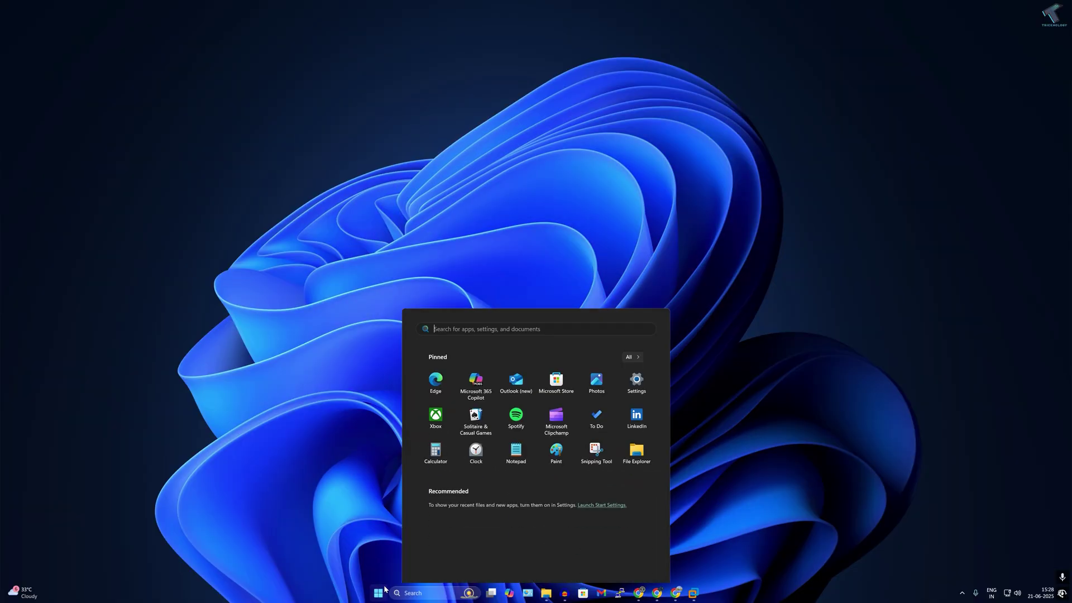
type("sys")
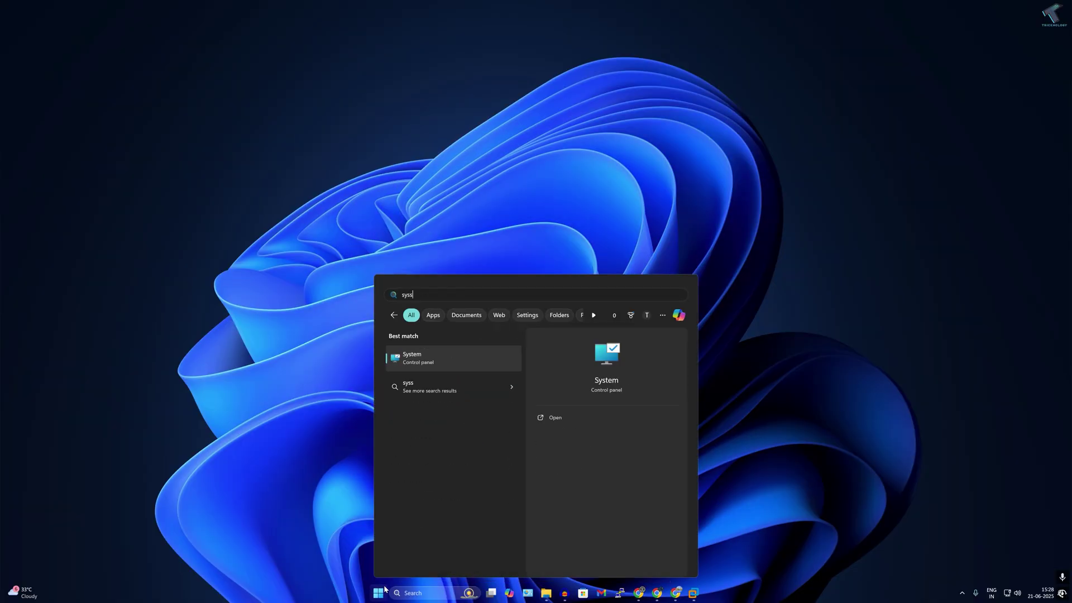
type("info")
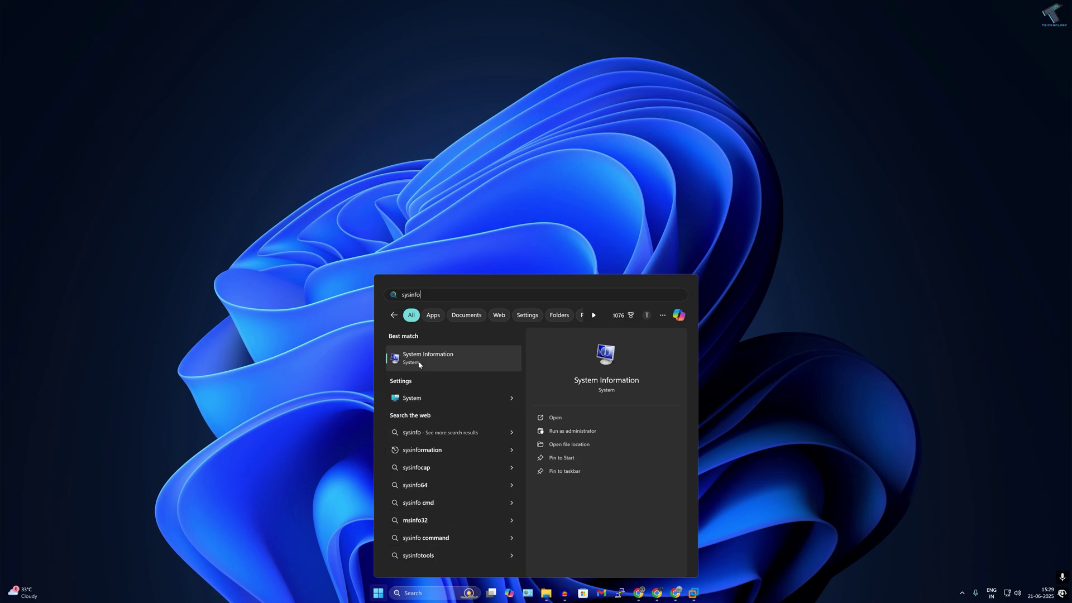
left_click(441, 362)
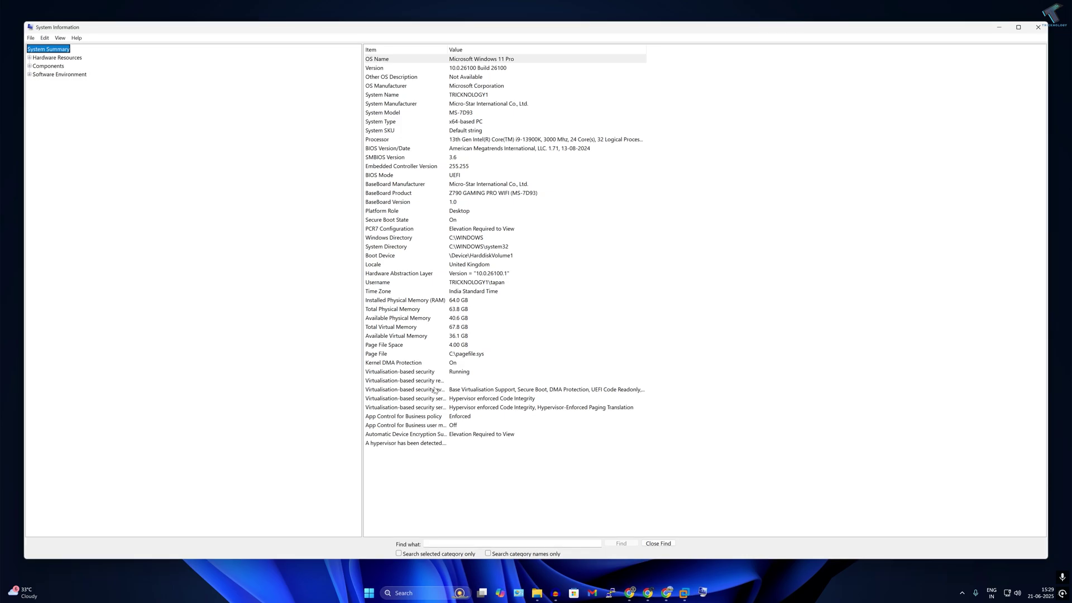
left_click(381, 221)
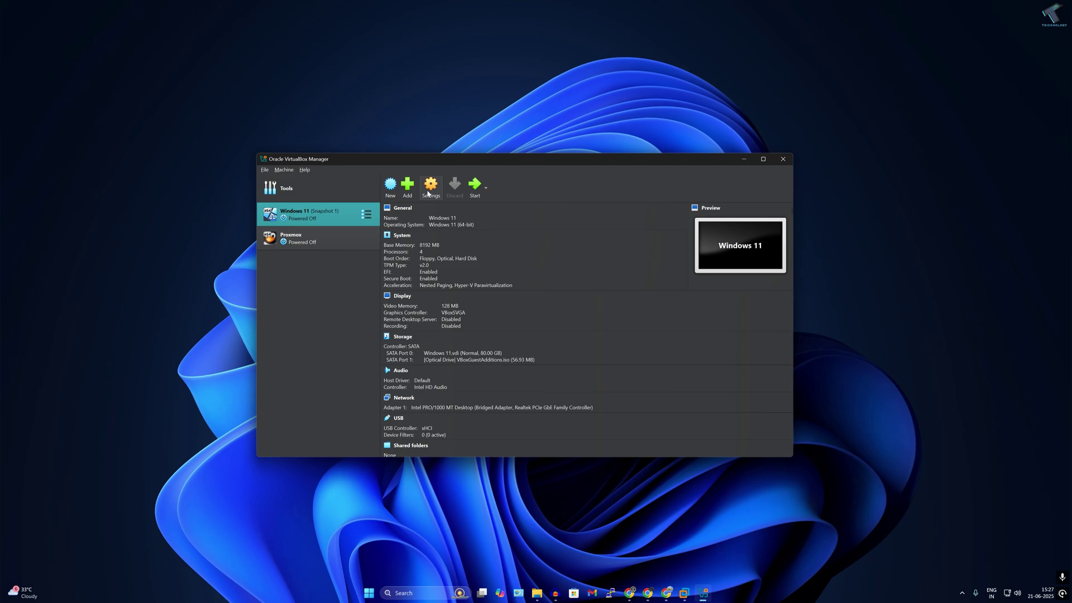
- Disable Enable Secure Boot in the Windows 11 virtual machine's System settings and save
left_click(431, 185)
left_click(399, 261)
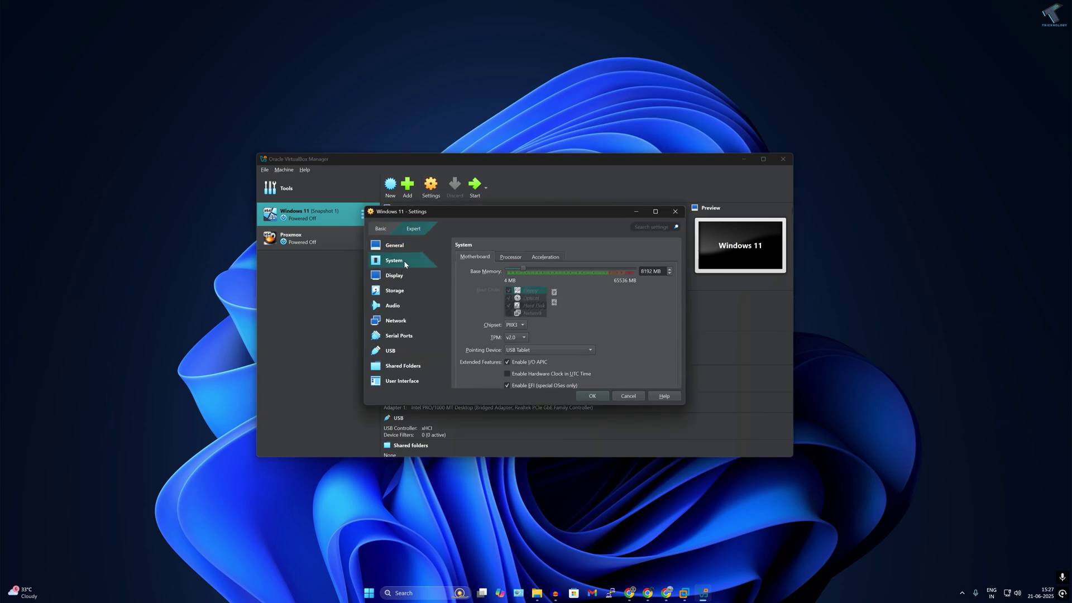
scroll(586, 353, "down", 5)
scroll(586, 353, "up", 2)
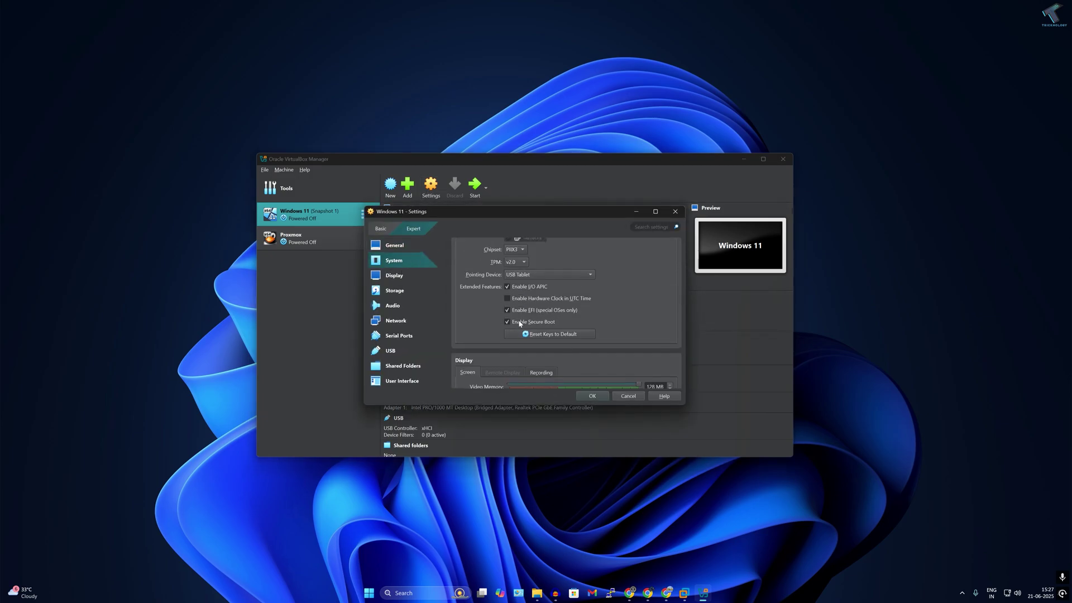
left_click(525, 323)
left_click(593, 395)
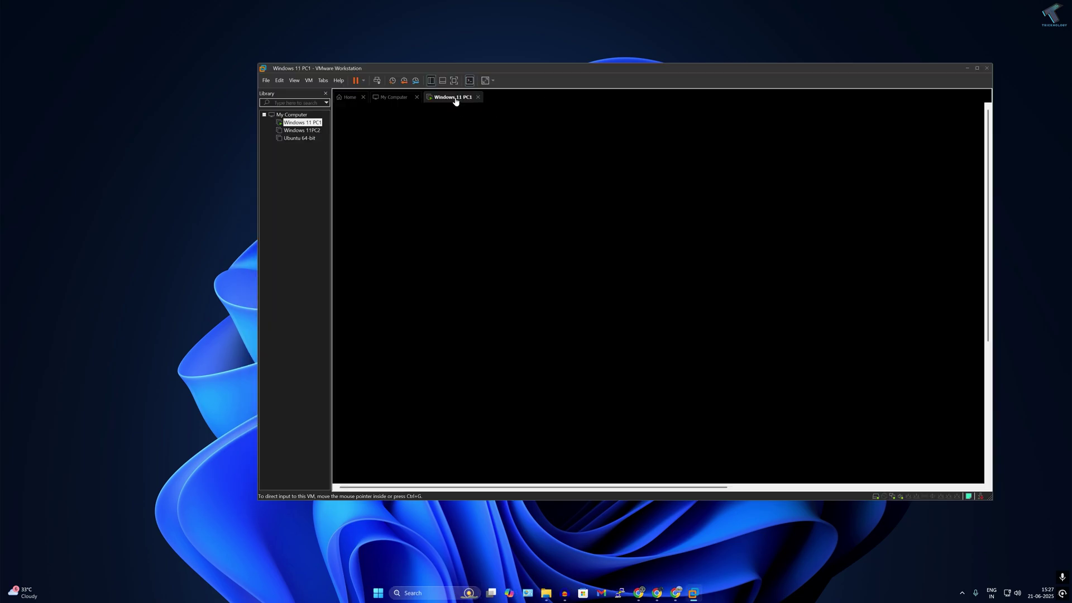
right_click(456, 99)
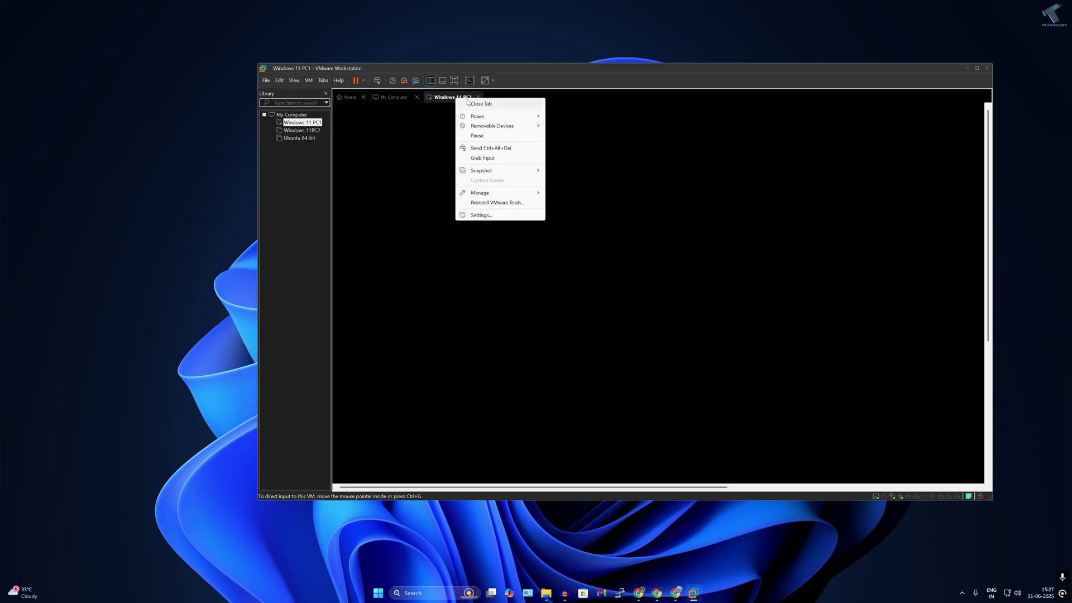
- Show the Advanced page on the Options tab of Windows 11 PC1's virtual machine settings
left_click(479, 216)
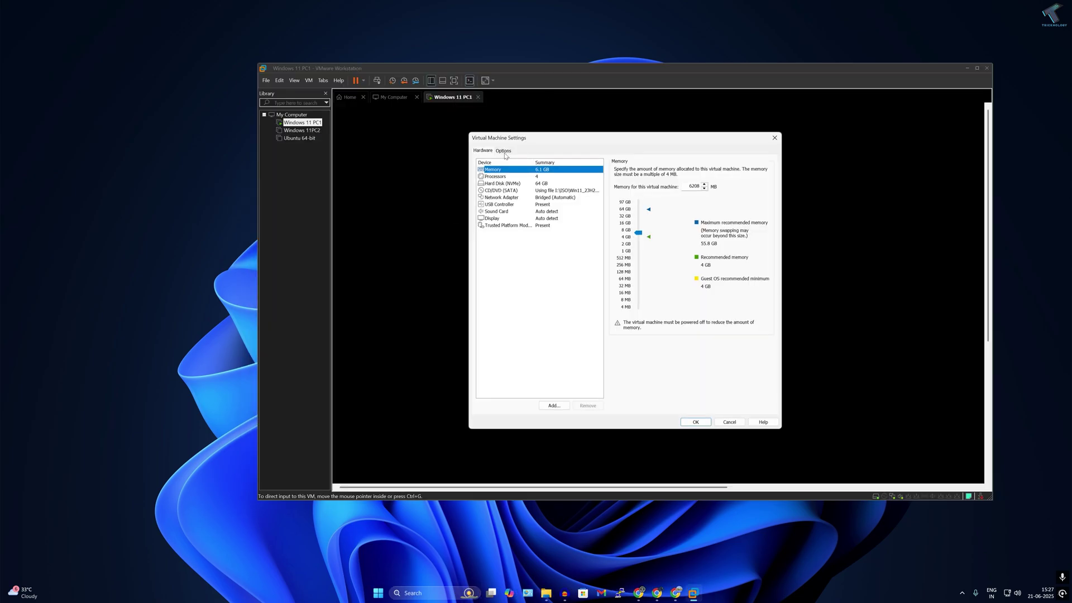
left_click(504, 151)
left_click(497, 247)
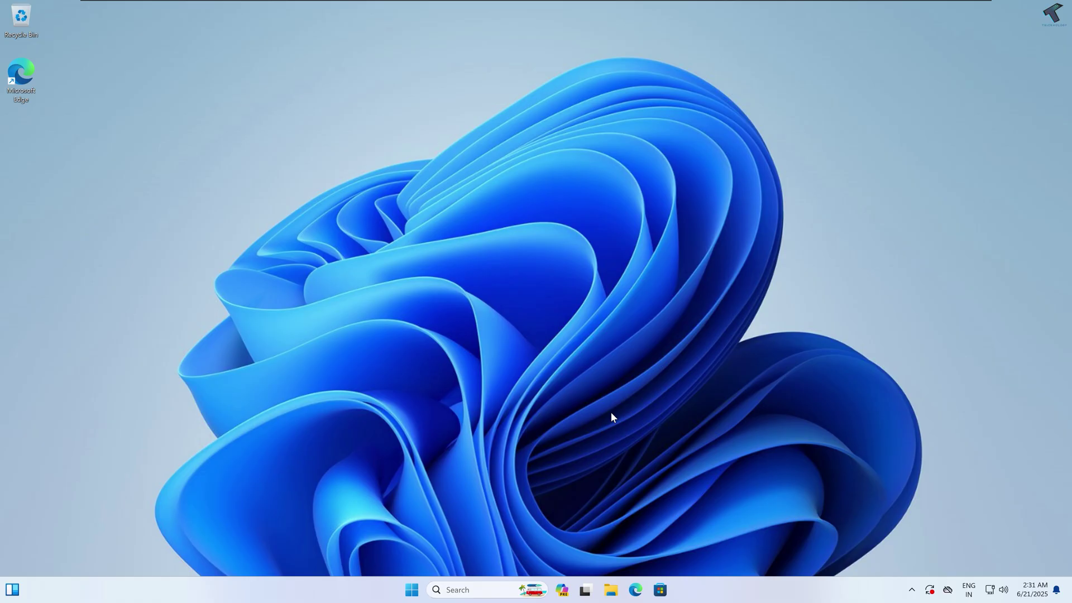
- Launch Edge, go to Google and search for 'Serva'
left_click(635, 590)
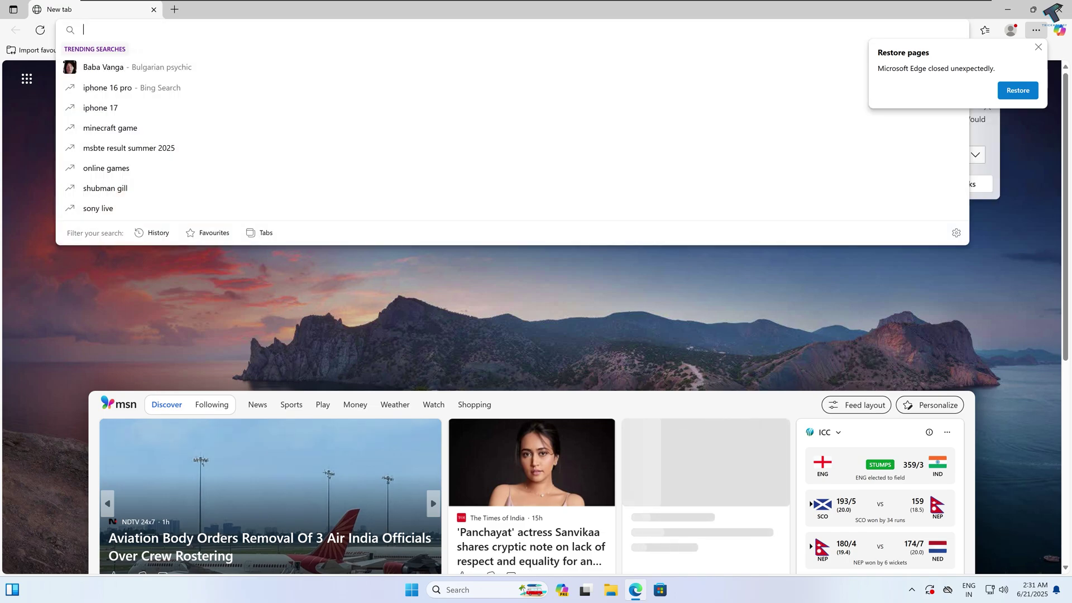
type("google")
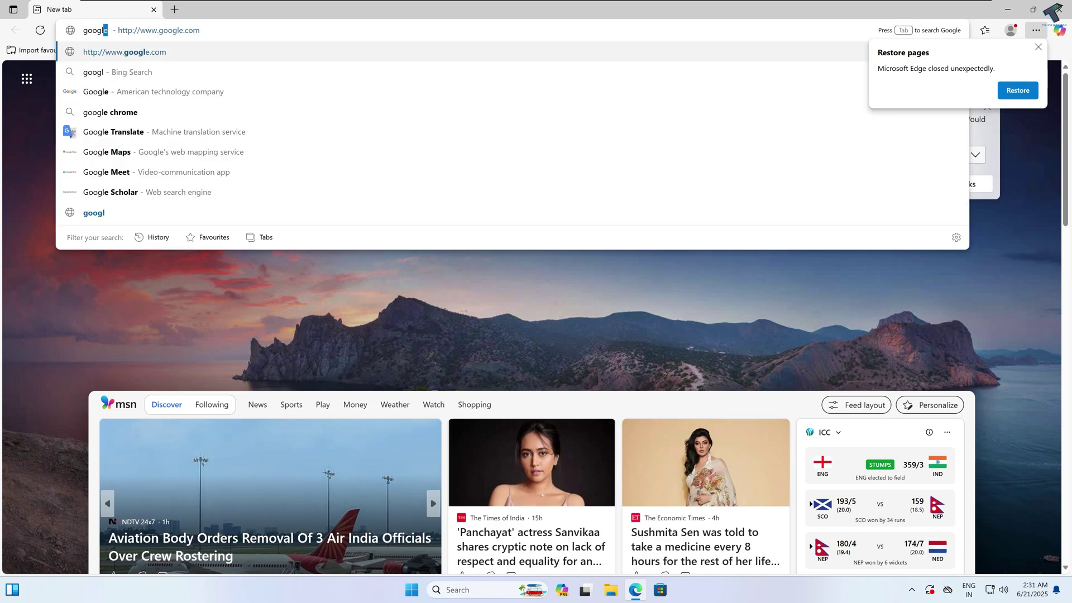
key("Return")
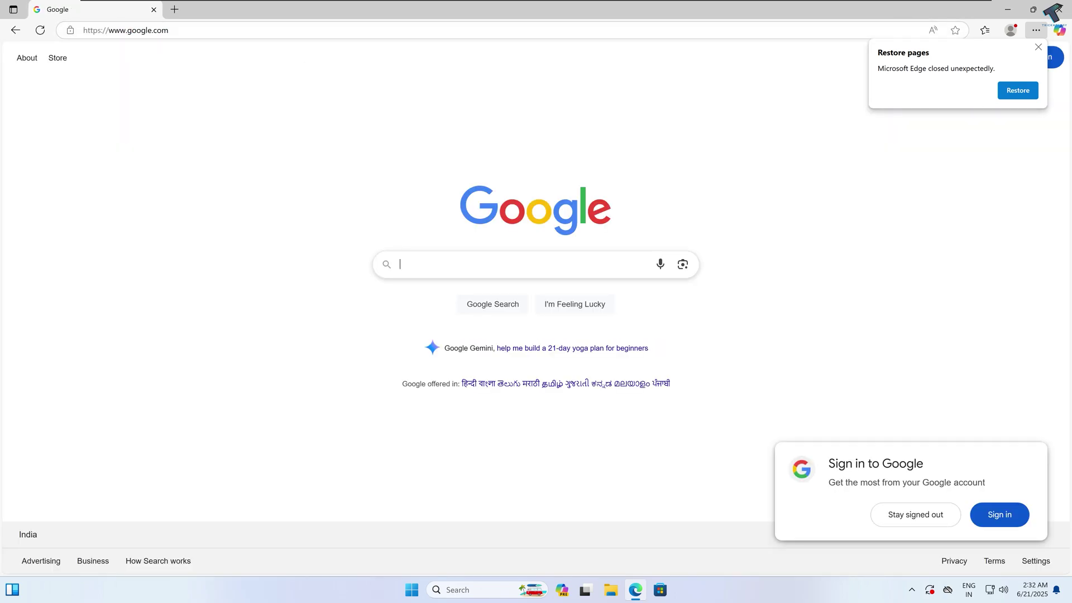
type("Serva")
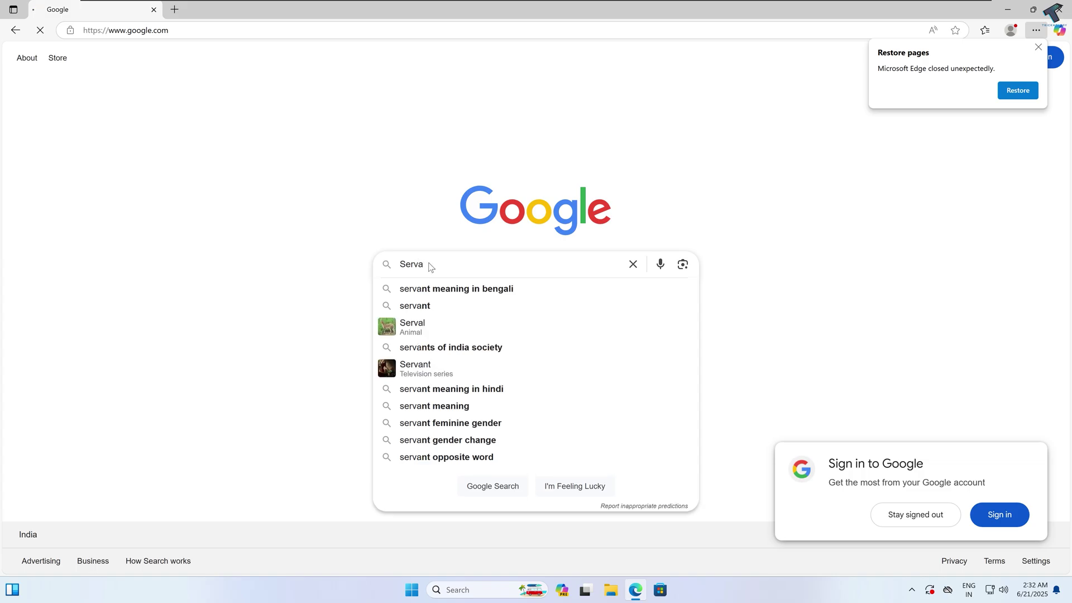
key("Return")
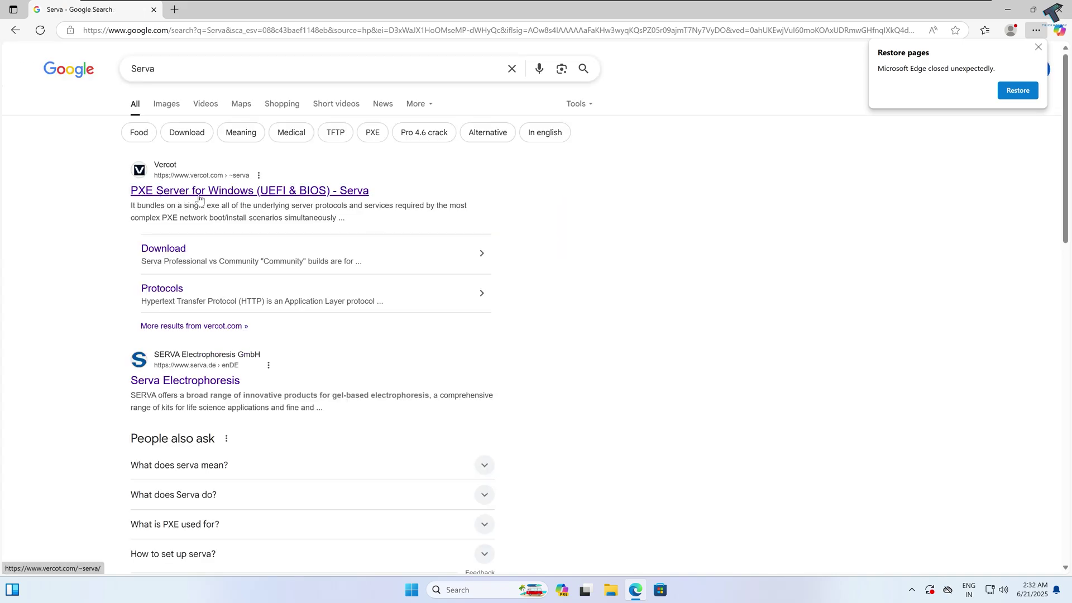
- Open the Vercot Serva PXE server result and go to its Download page
left_click(234, 198)
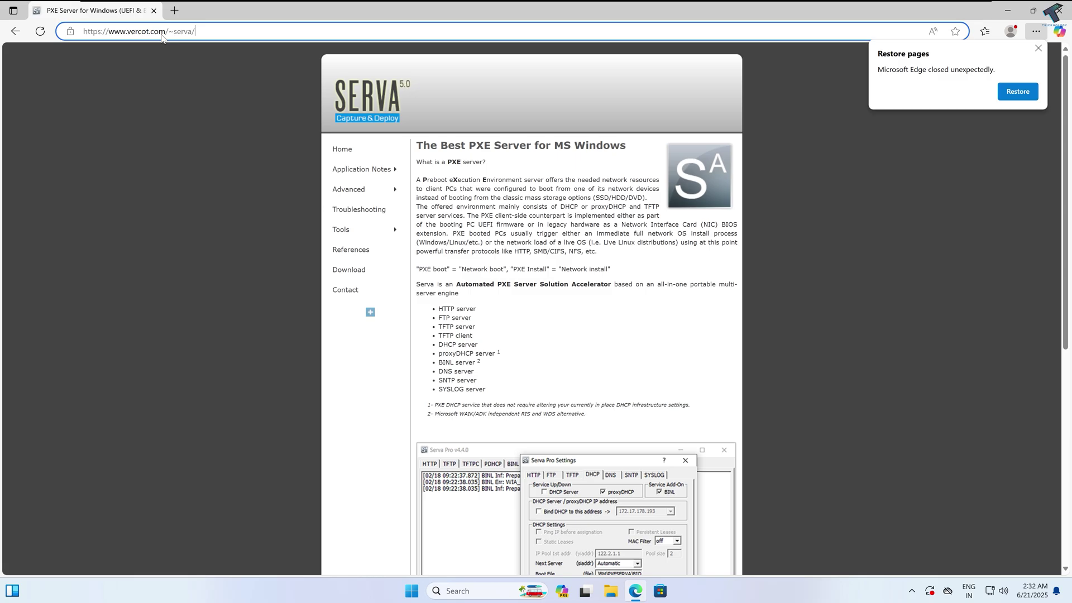
left_click(365, 224)
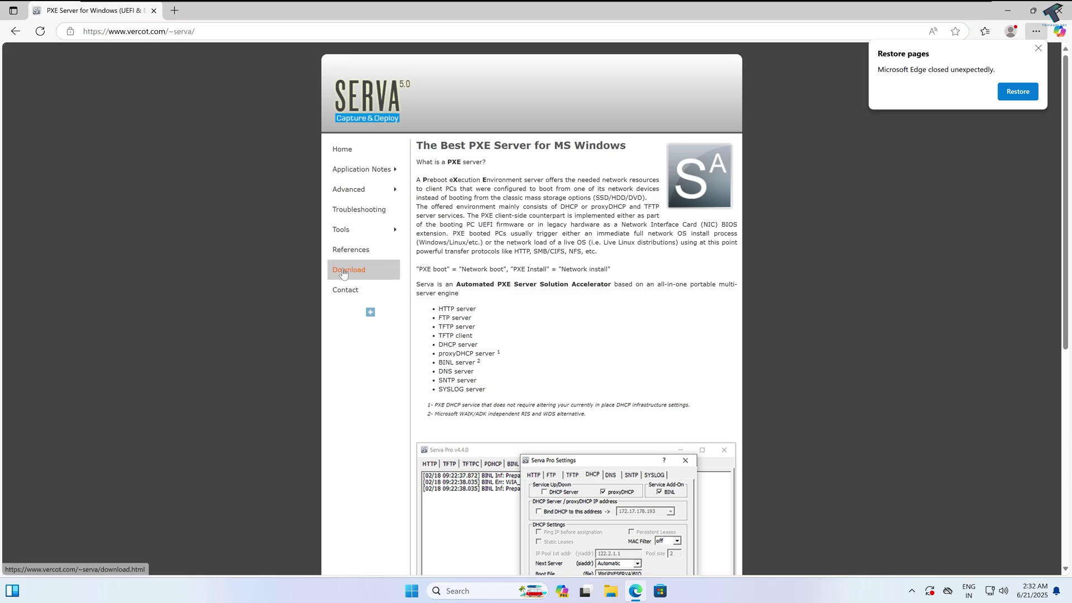
left_click(346, 272)
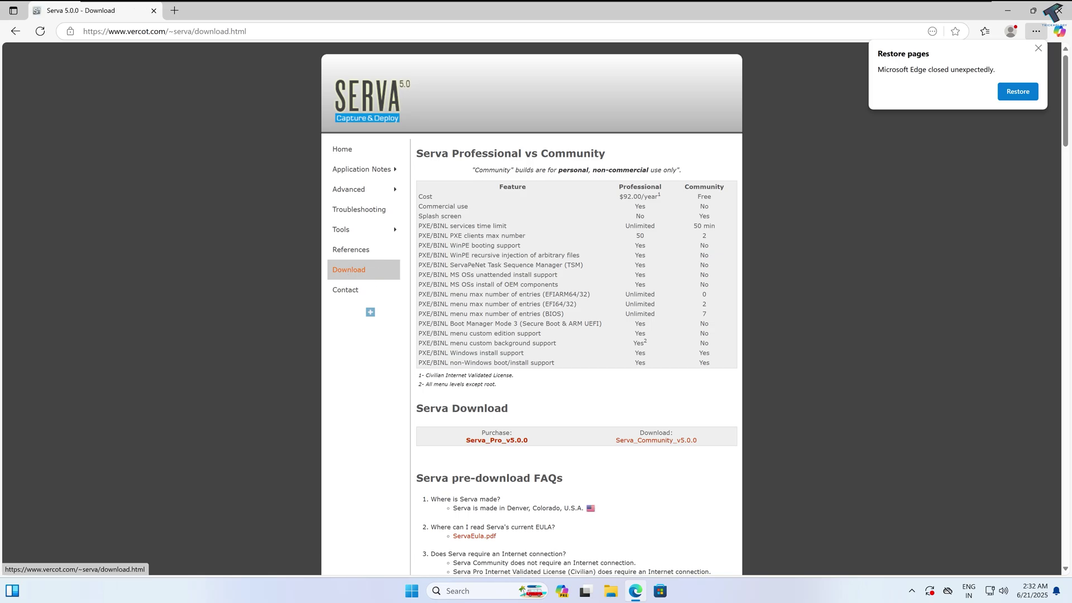
scroll(346, 273, "down", 4)
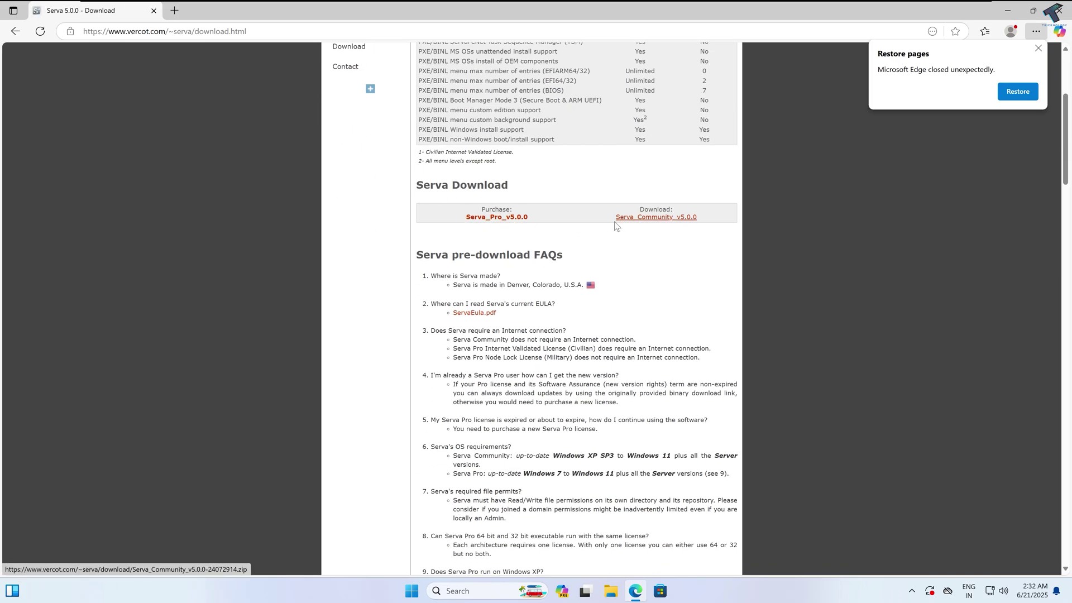
- Download Serva_Community_v5.0.0 and open the zip from the Downloads flyout
left_click_drag(615, 217, 700, 216)
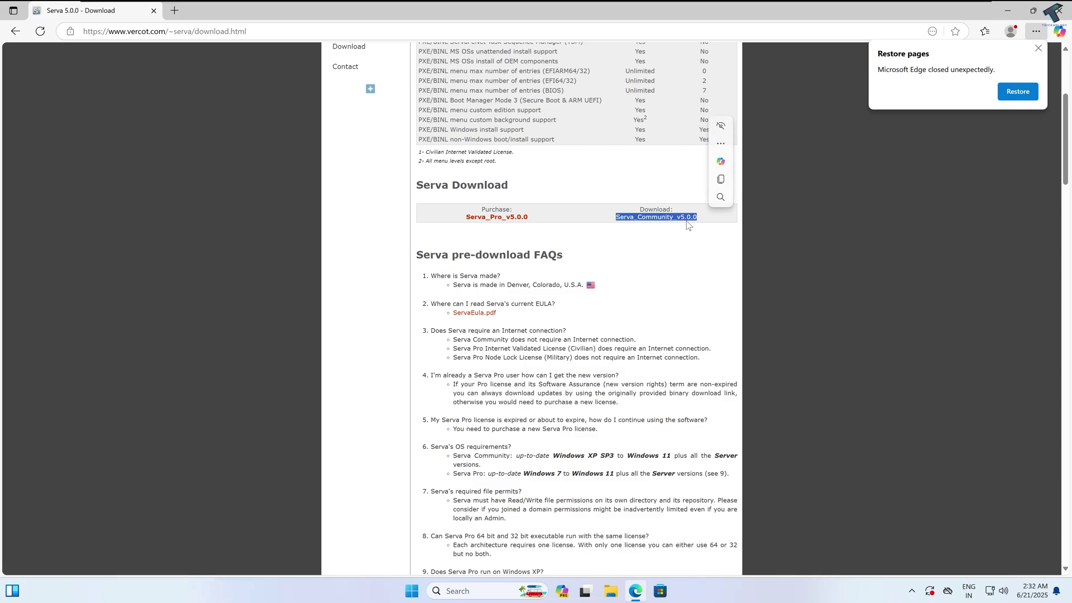
left_click(657, 217)
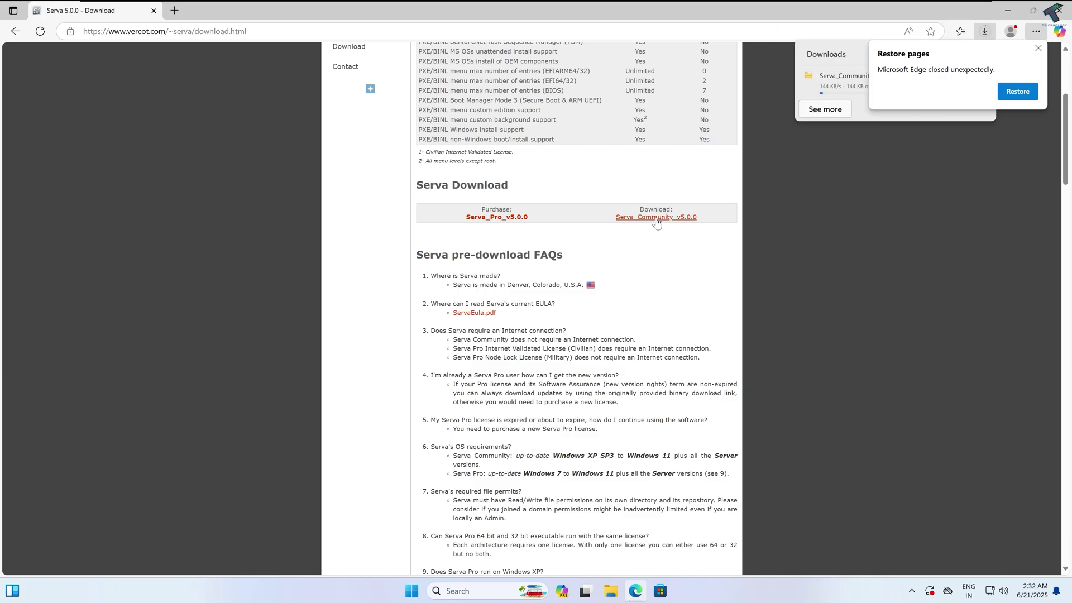
left_click(1039, 48)
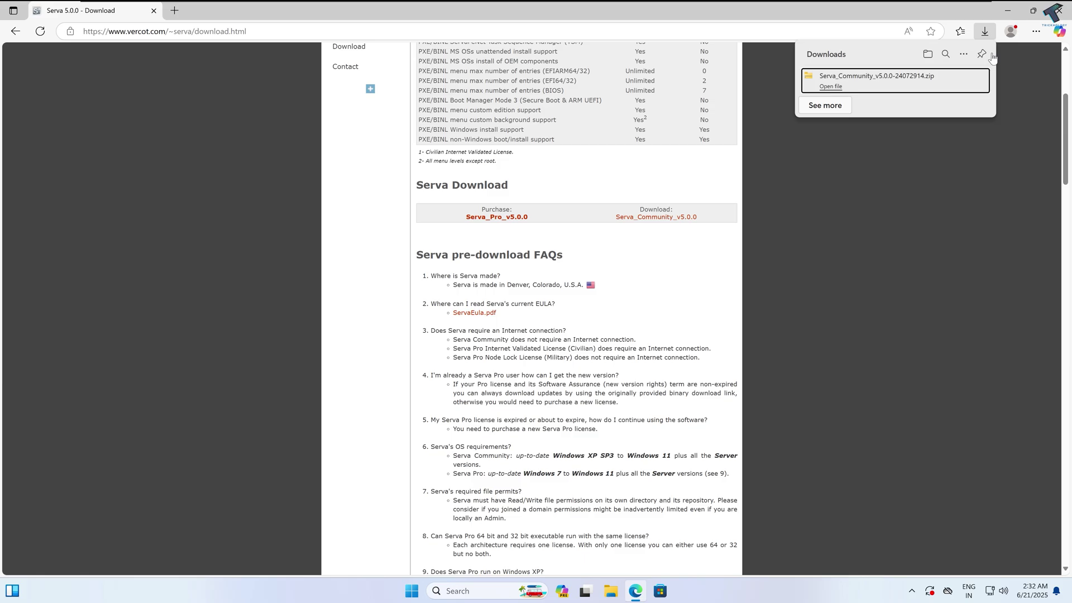
left_click(830, 87)
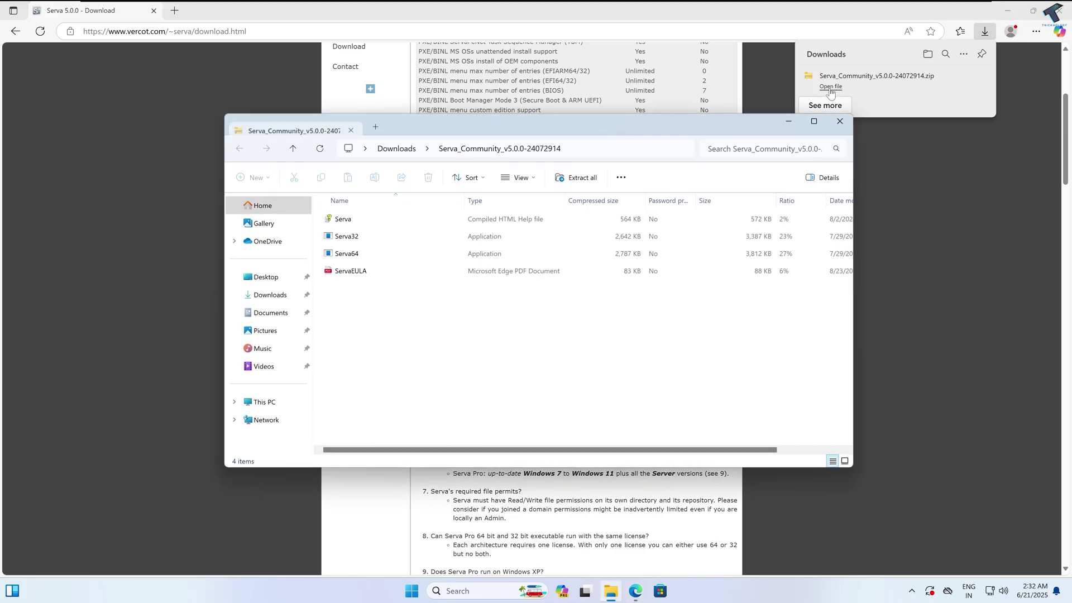
- Create and open a new folder named Serva on Local Disk (C:)
left_click(1000, 12)
left_click(1007, 10)
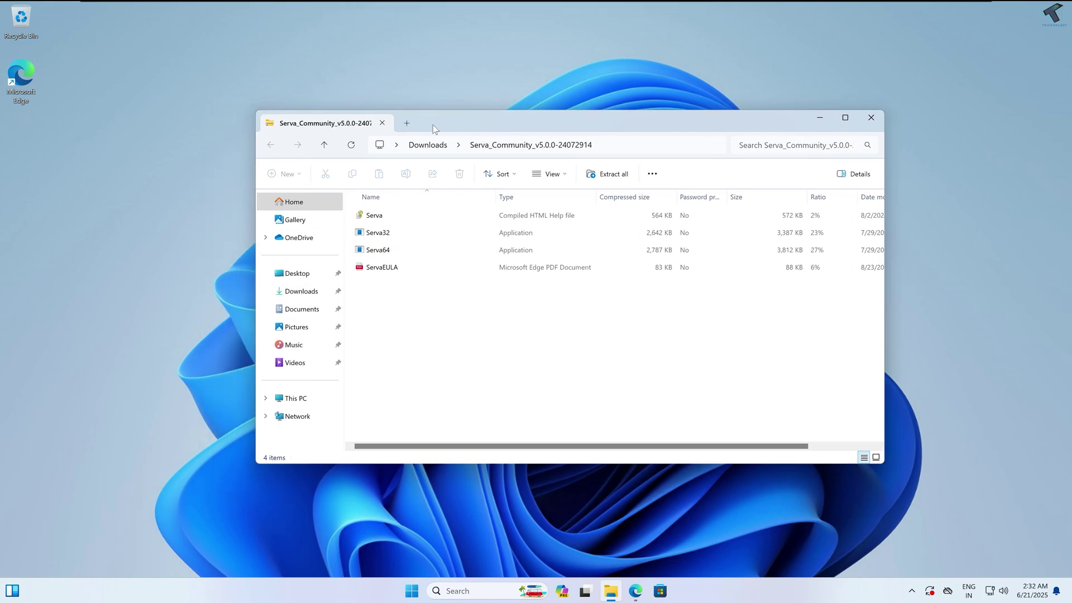
left_click(406, 123)
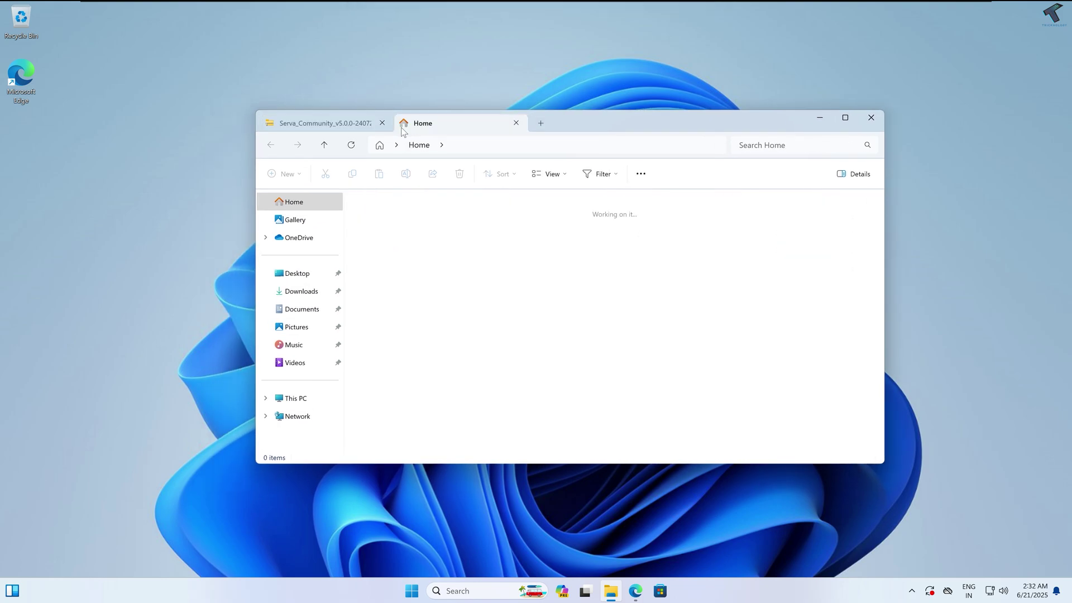
left_click(306, 400)
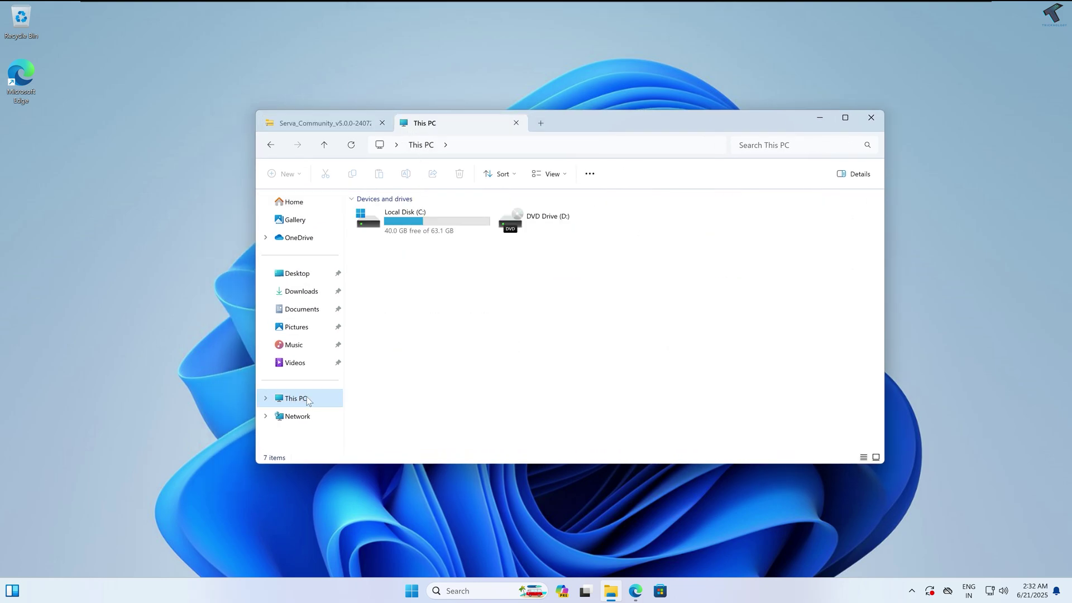
double_click(396, 222)
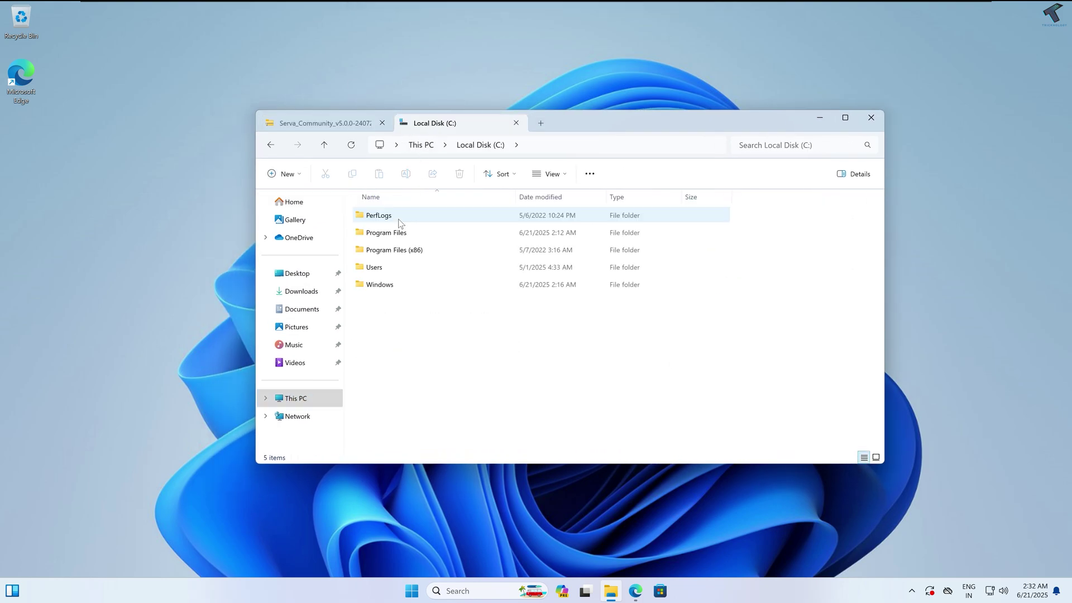
right_click(384, 320)
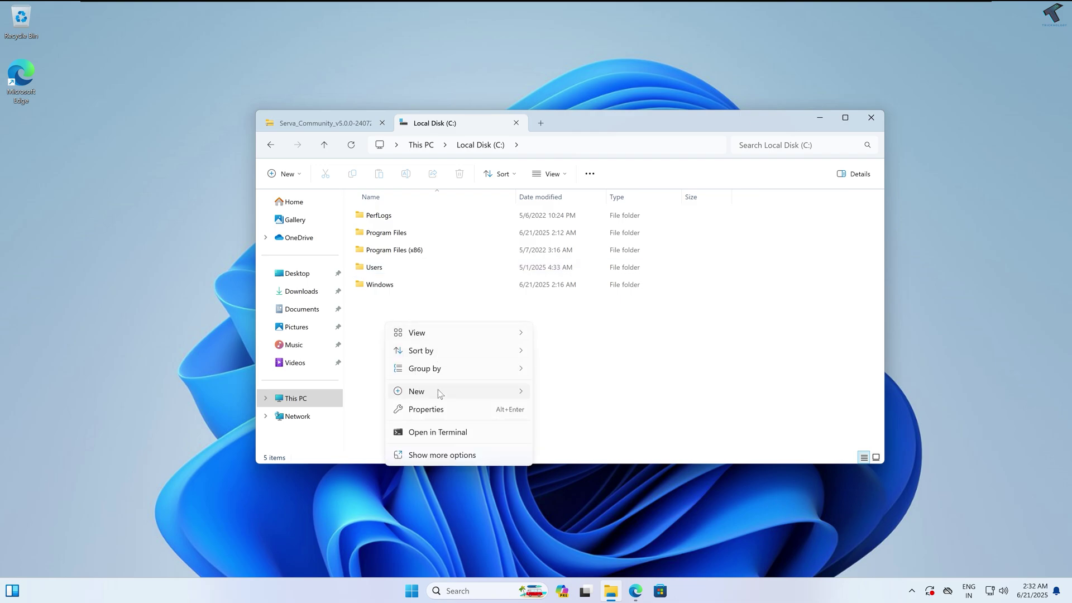
left_click(541, 394)
type("S")
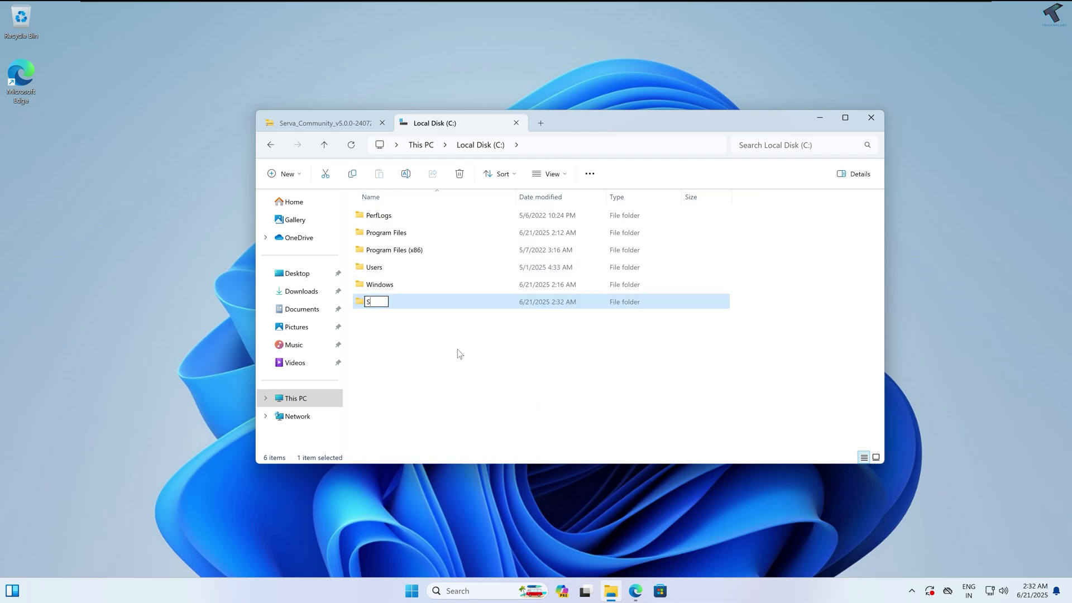
type("erva")
key("Return")
left_click(476, 370)
double_click(392, 304)
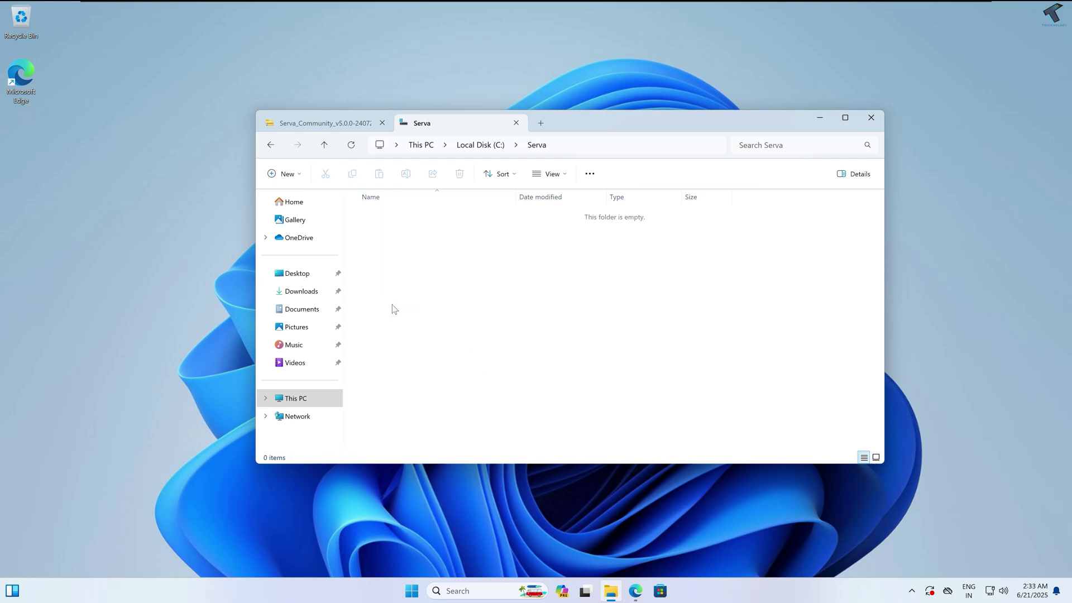
- Copy Serva, Serva32, Serva64 and ServaEULA from the zip into C:\Serva
left_click(338, 127)
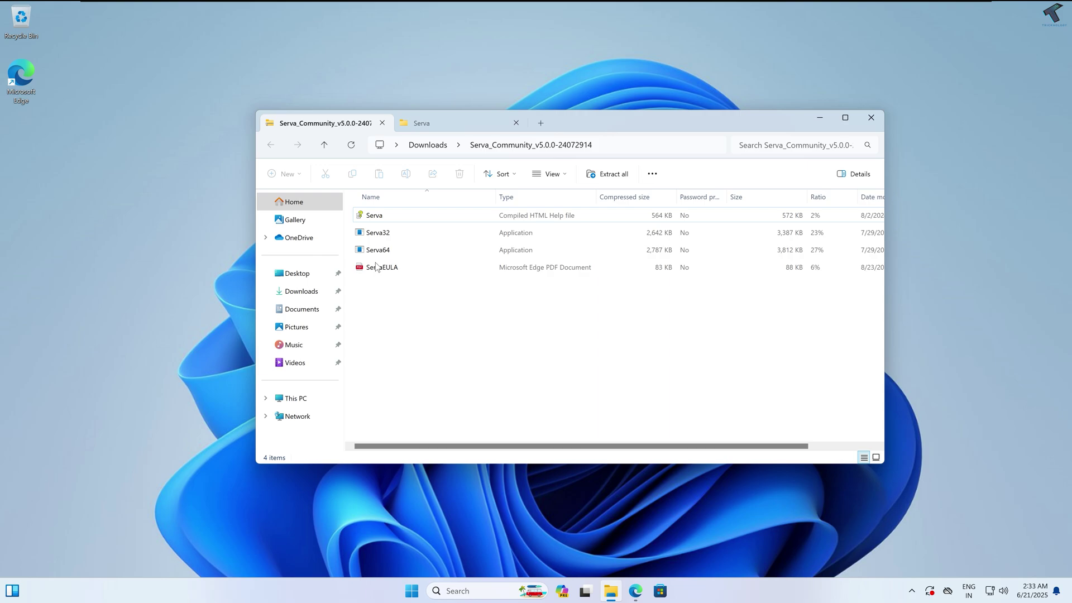
left_click_drag(394, 306, 436, 254)
left_click(455, 334)
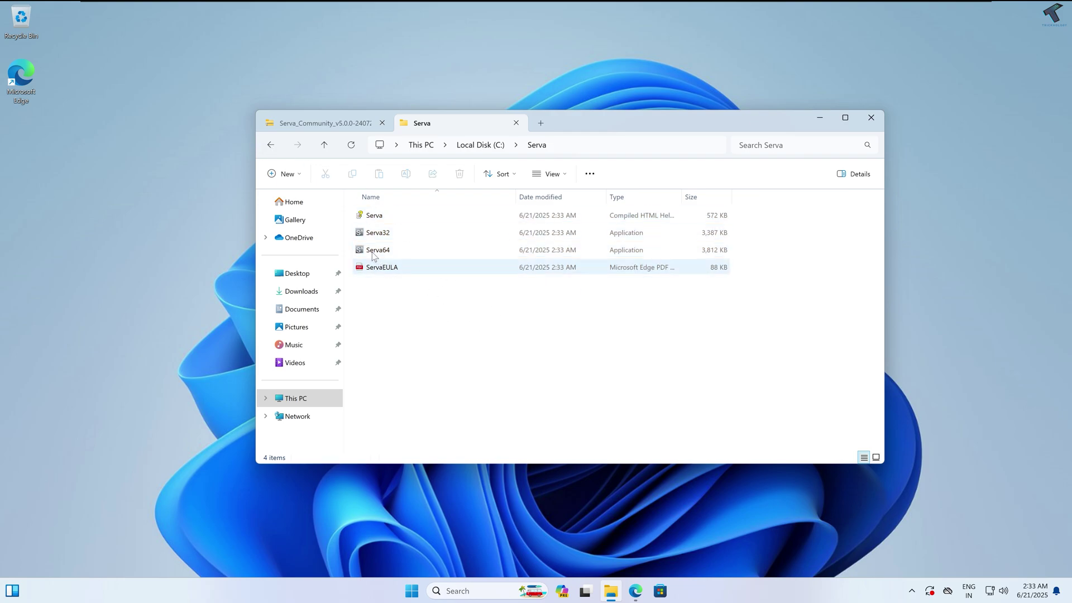
mouse_move(378, 255)
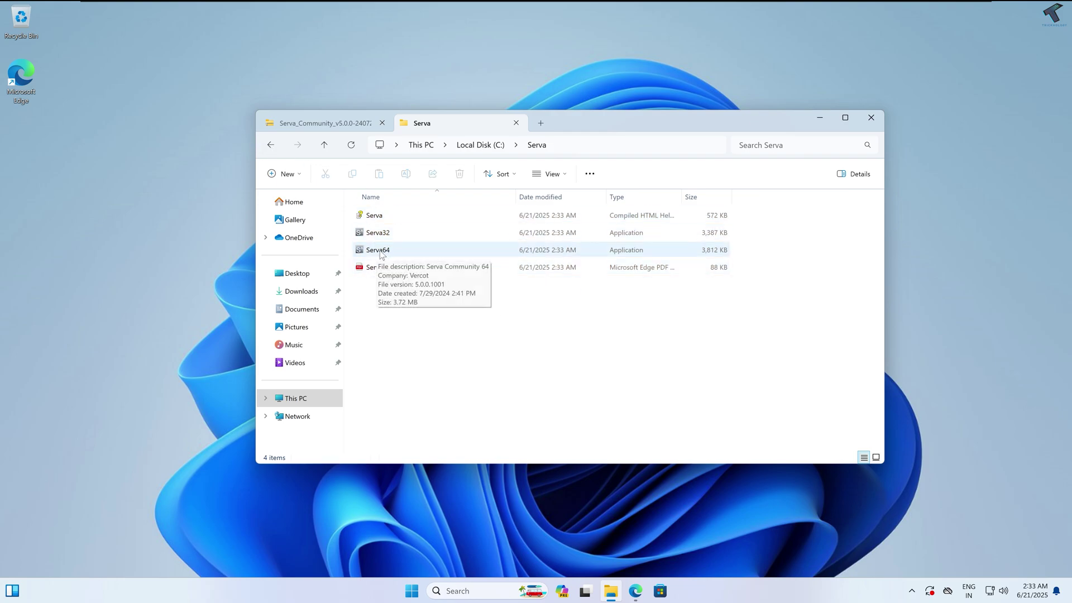
- Launch Serva64, accept Community use and allow it through the Windows firewall
double_click(389, 251)
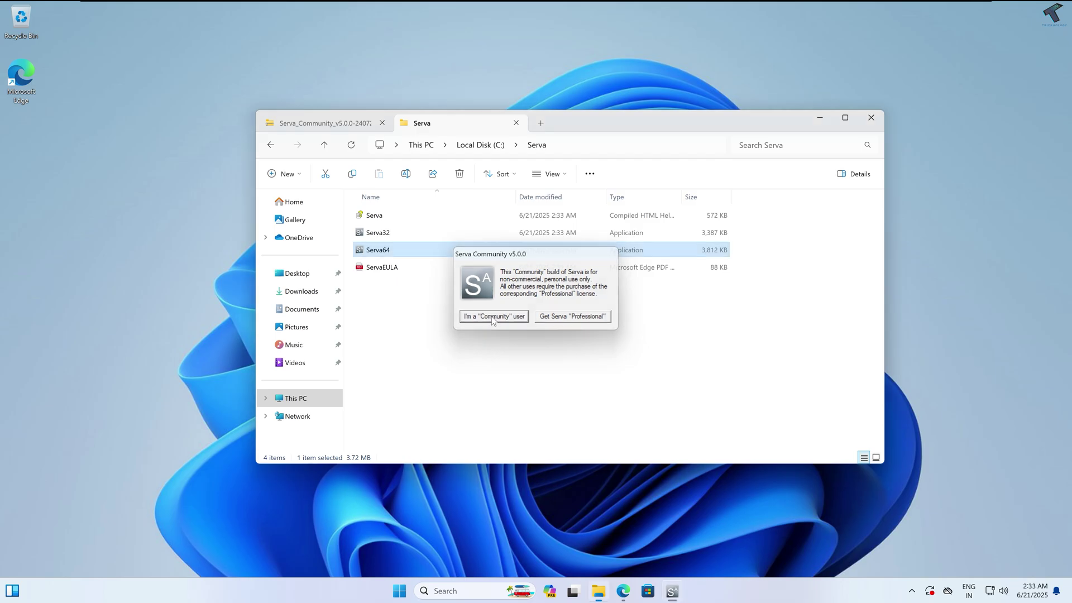
left_click(492, 318)
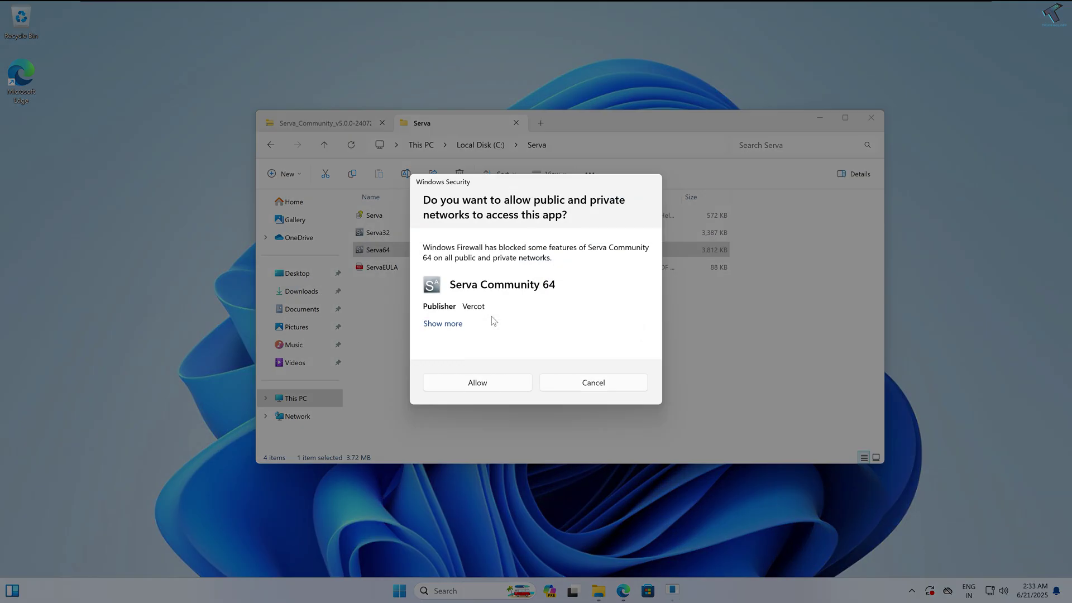
left_click(475, 384)
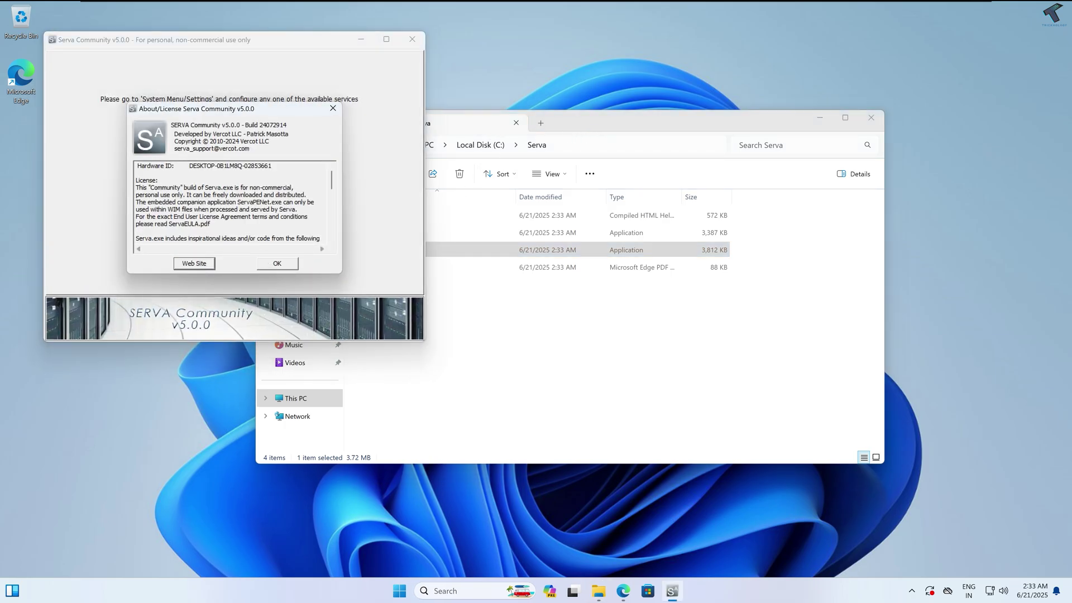
- Dismiss the About/License box and reposition the Serva window to uncover the files
left_click_drag(278, 112, 416, 139)
left_click(421, 294)
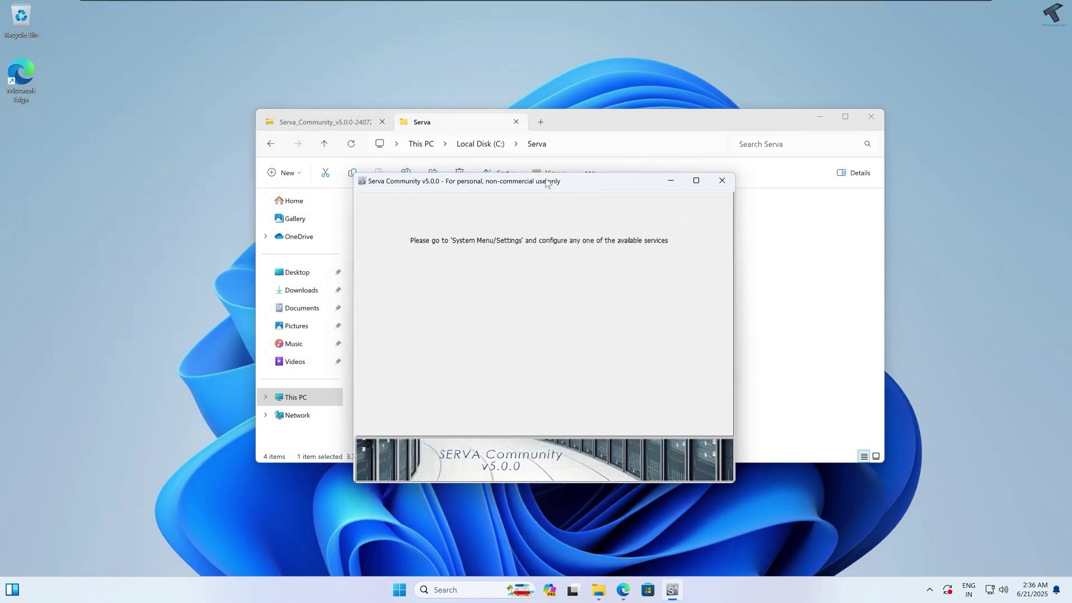
left_click_drag(572, 181, 636, 179)
left_click_drag(510, 185, 523, 184)
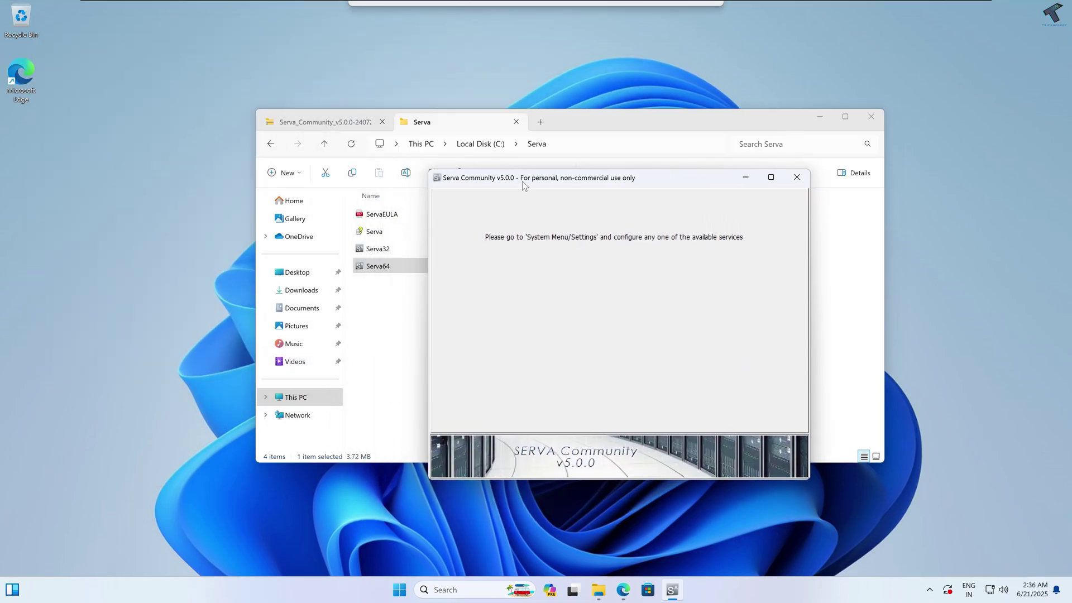
left_click(436, 179)
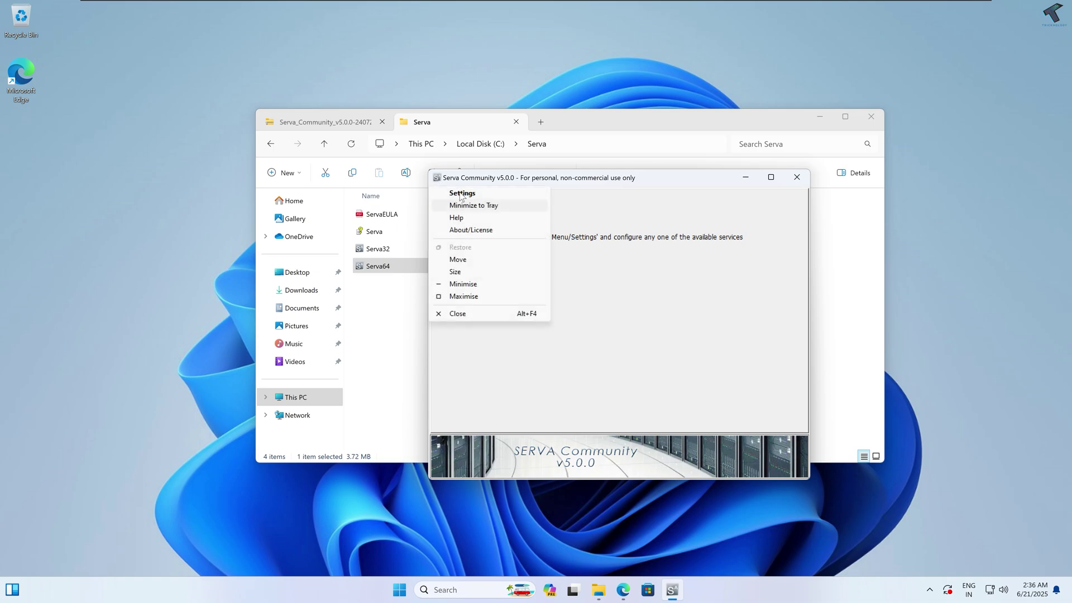
- Enable TFTP Server on Serva's TFTP settings tab and browse for its root directory
left_click(453, 193)
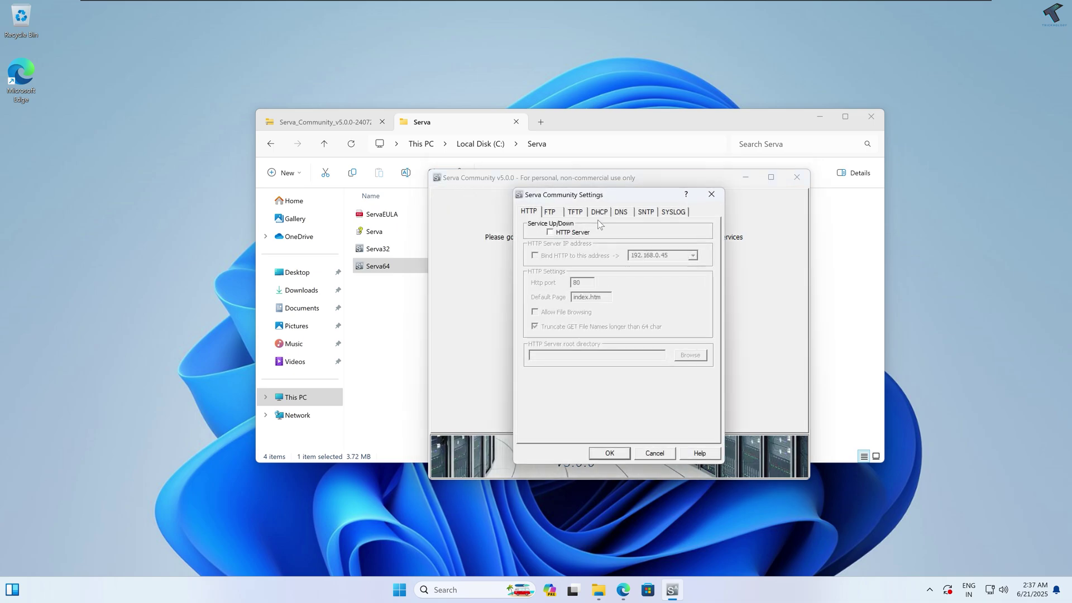
left_click(576, 213)
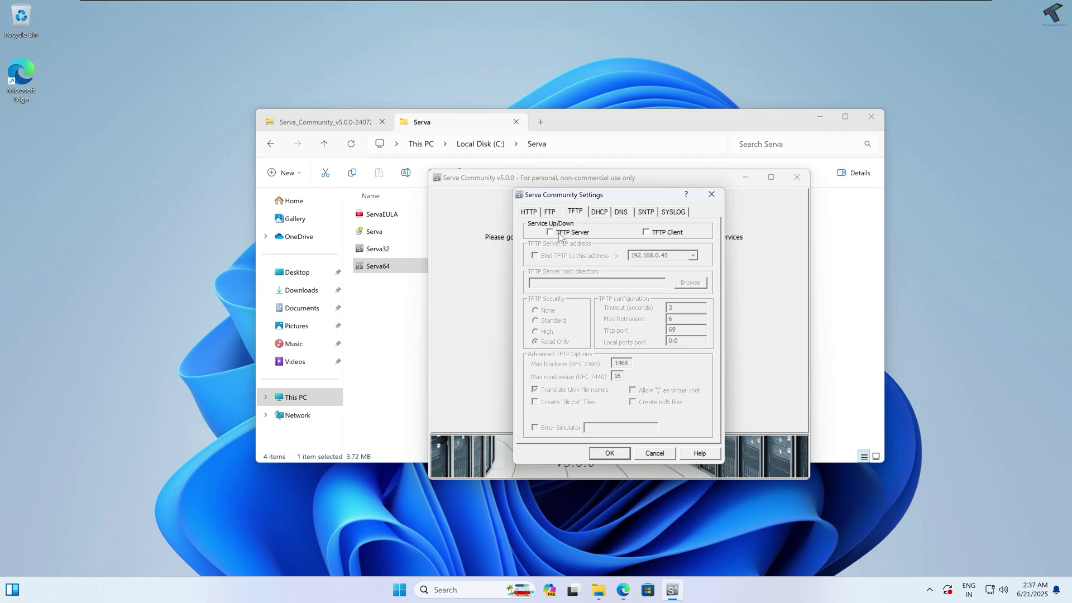
left_click(558, 233)
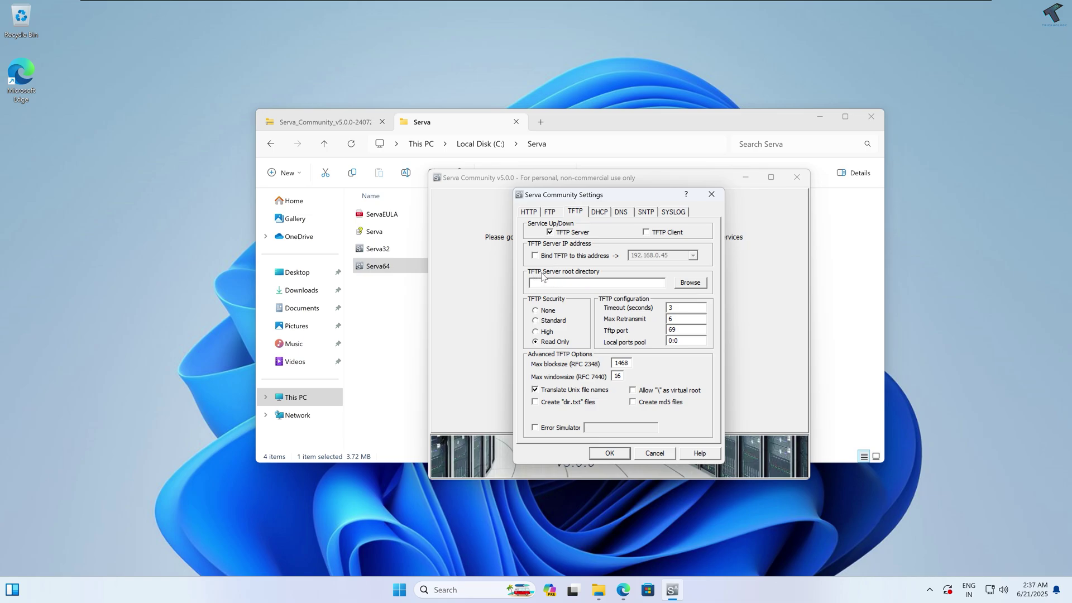
left_click(682, 284)
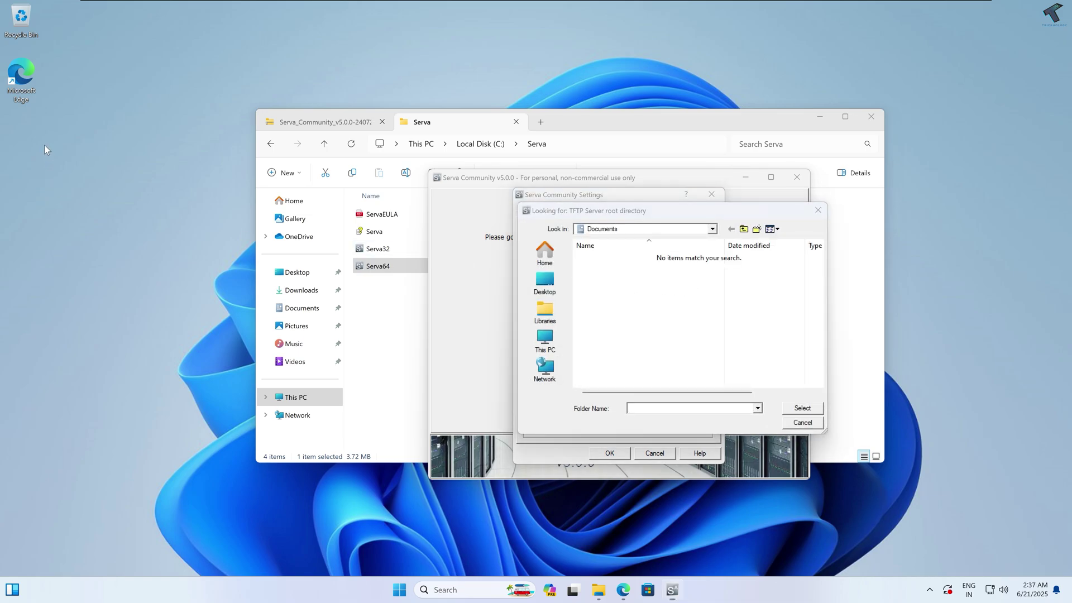
- Create a new desktop folder named PXEinstall
right_click(45, 147)
mouse_move(91, 215)
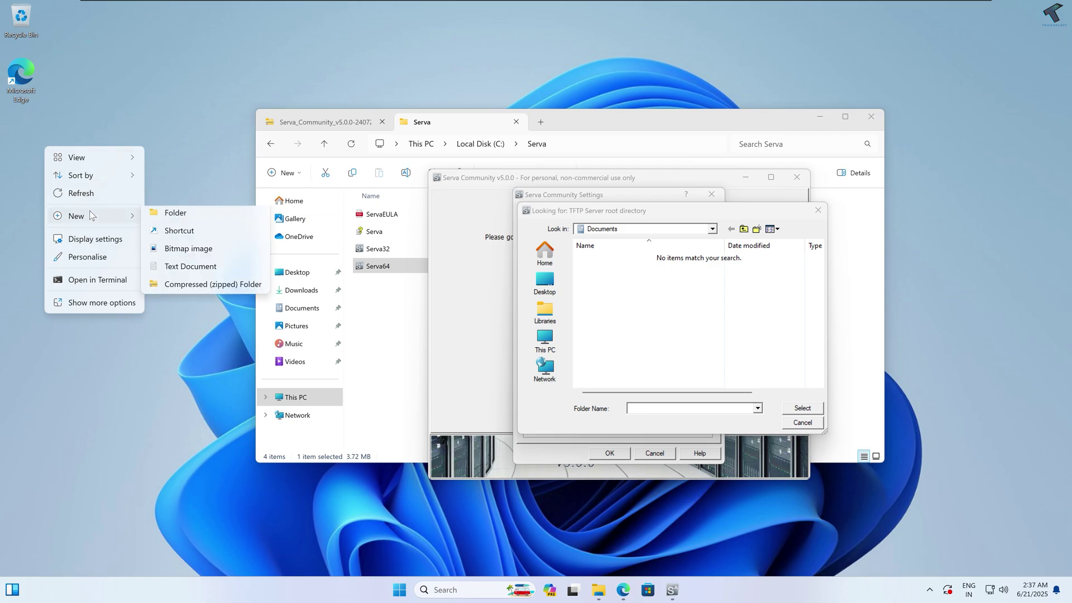
left_click(182, 217)
type("PX")
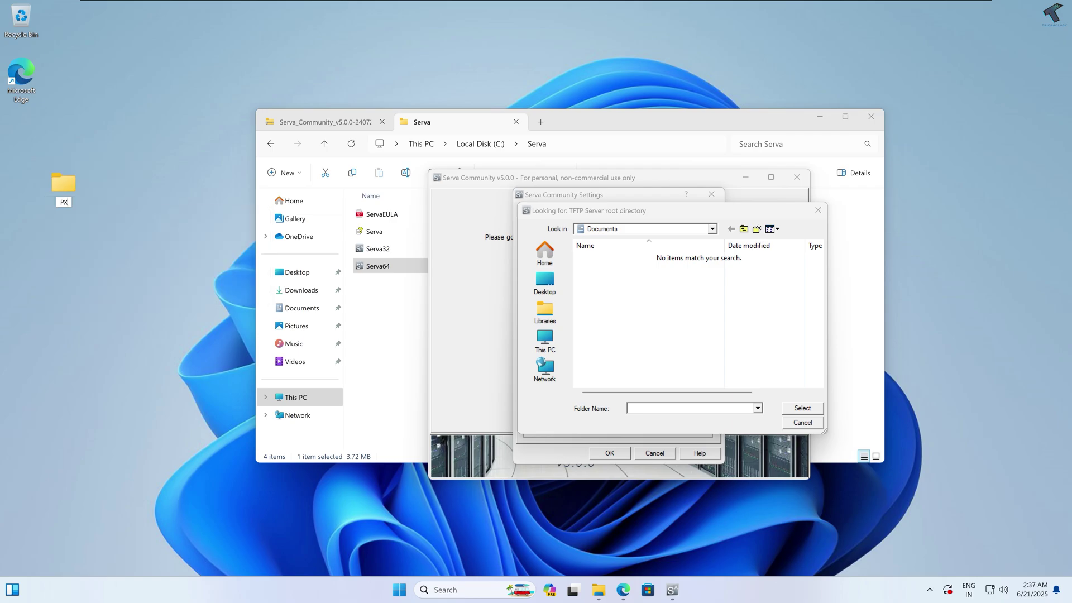
type("Einstall")
left_click_drag(29, 135, 29, 135)
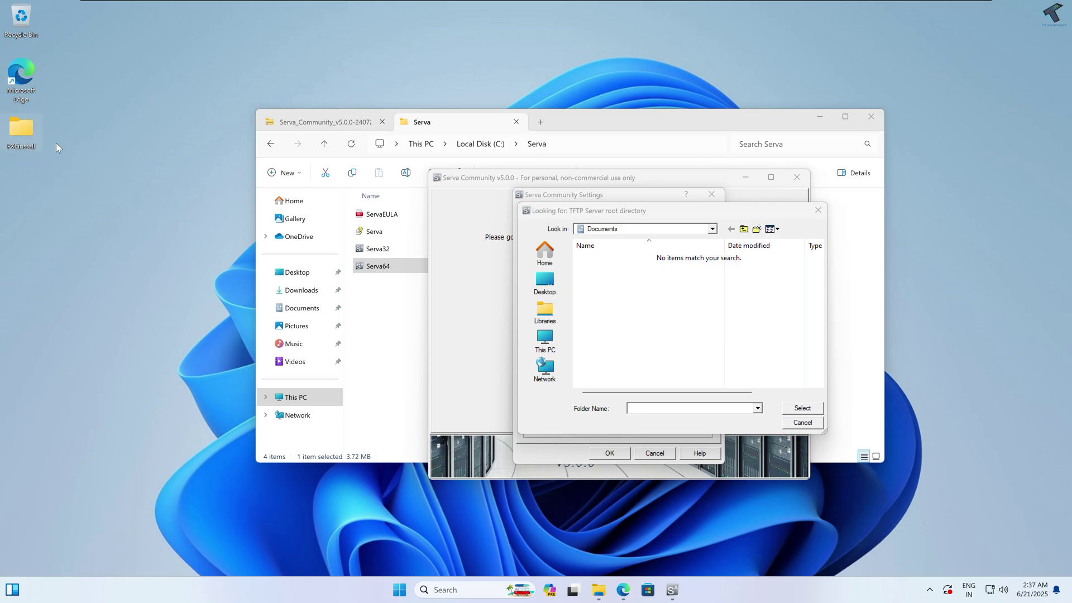
- Select Desktop\PXEinstall as the TFTP Server root directory
left_click(551, 287)
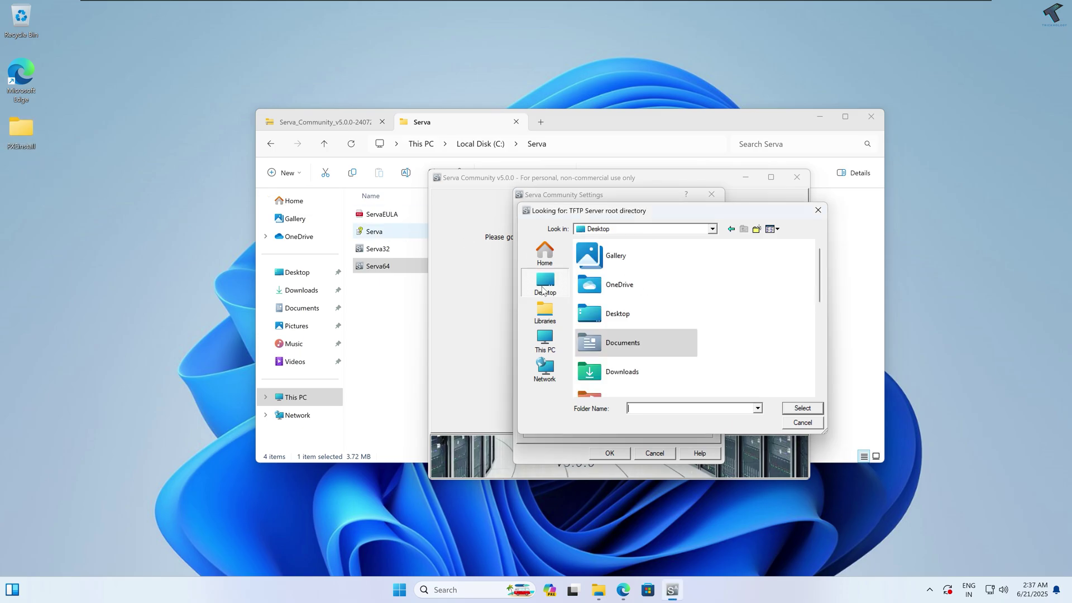
left_click(713, 229)
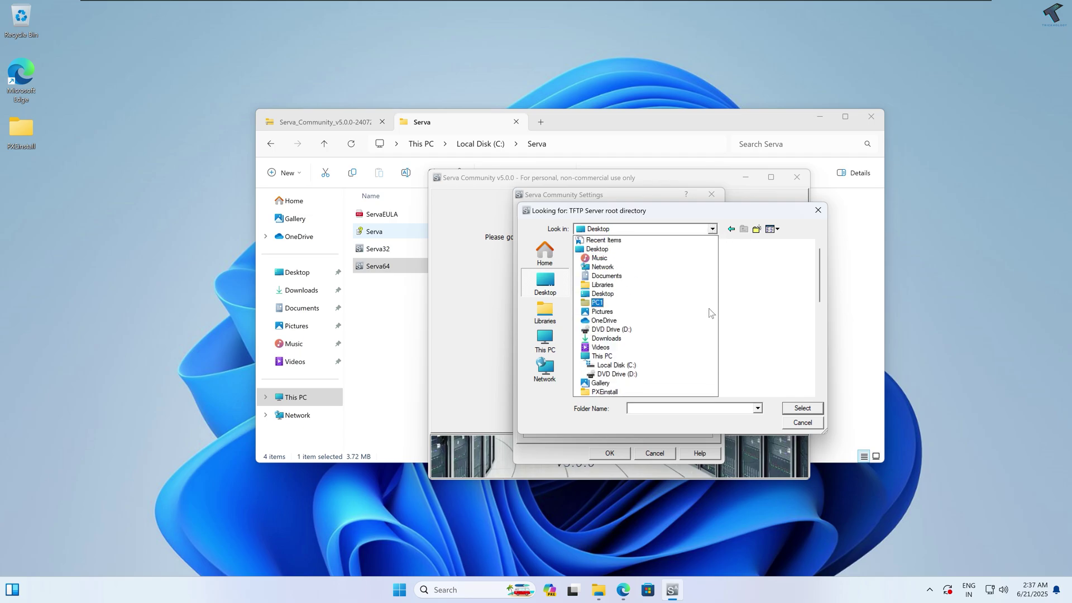
left_click(647, 248)
left_click_drag(817, 270, 812, 371)
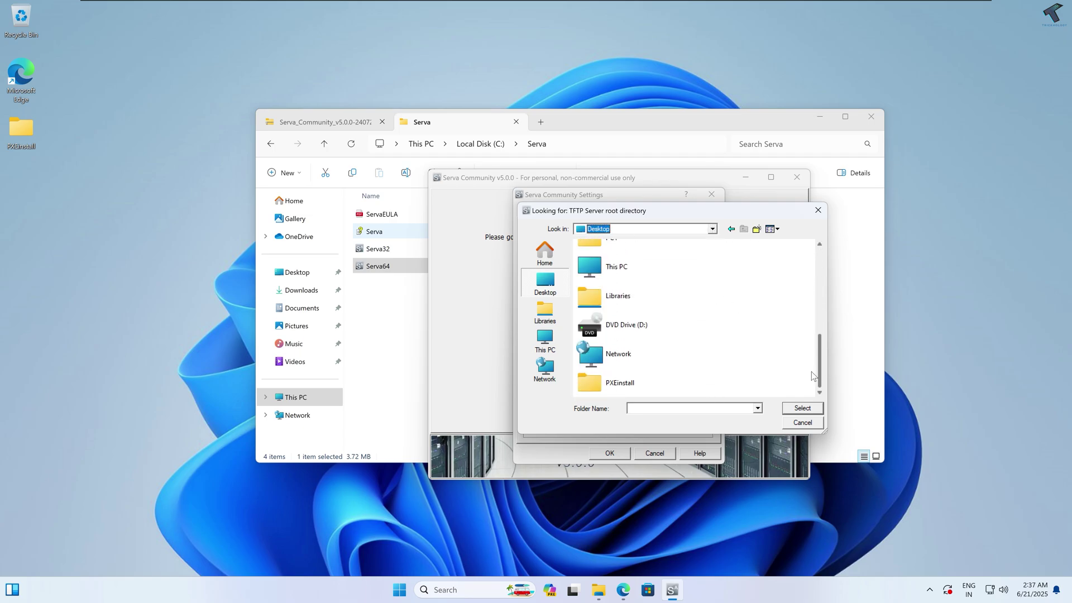
double_click(618, 385)
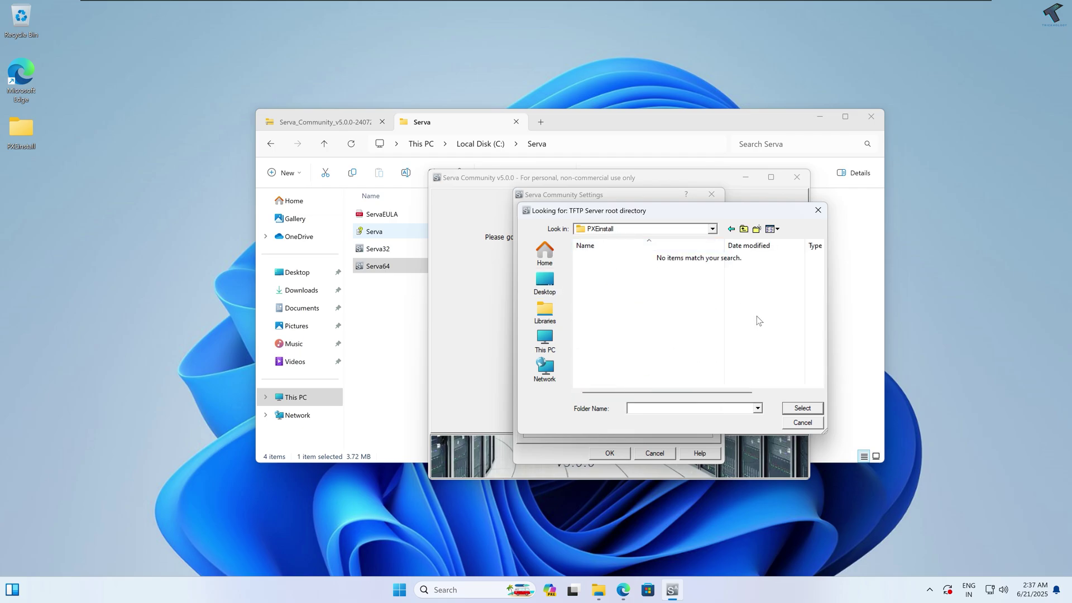
left_click(801, 409)
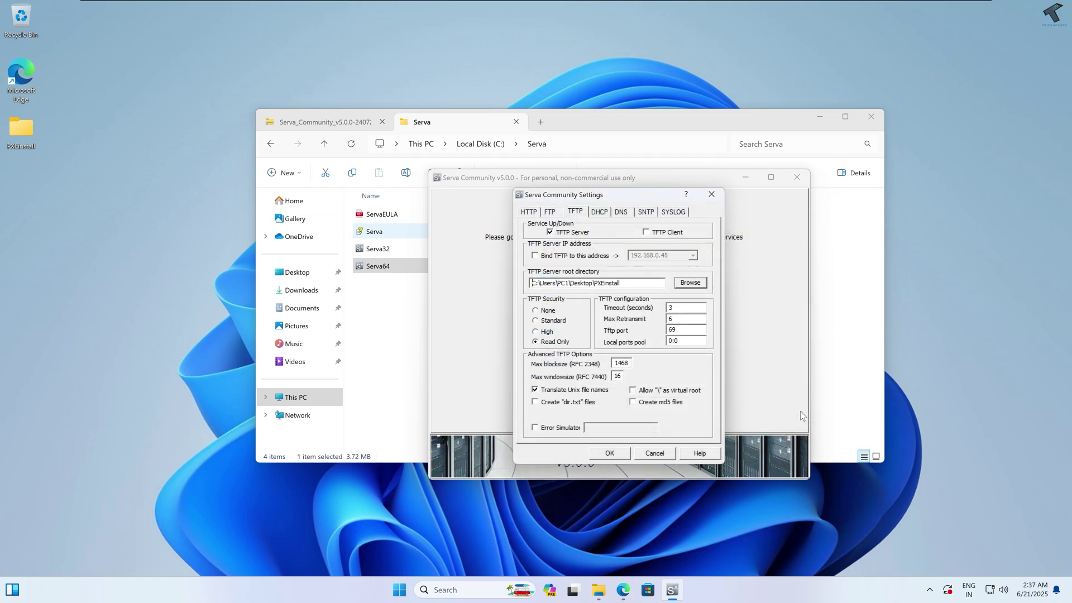
- On the DHCP tab, enable BINL, bind DHCP to 192.168.0.45, and save with OK
mouse_move(532, 283)
left_mouse_down()
mouse_move(622, 283)
mouse_move(532, 283)
left_mouse_up()
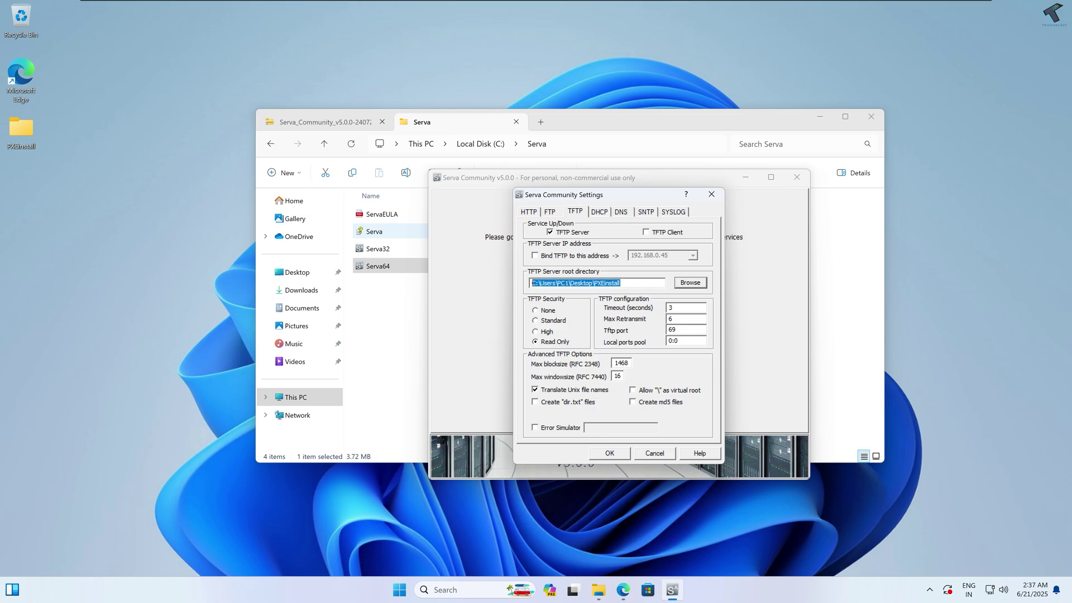
left_click(599, 213)
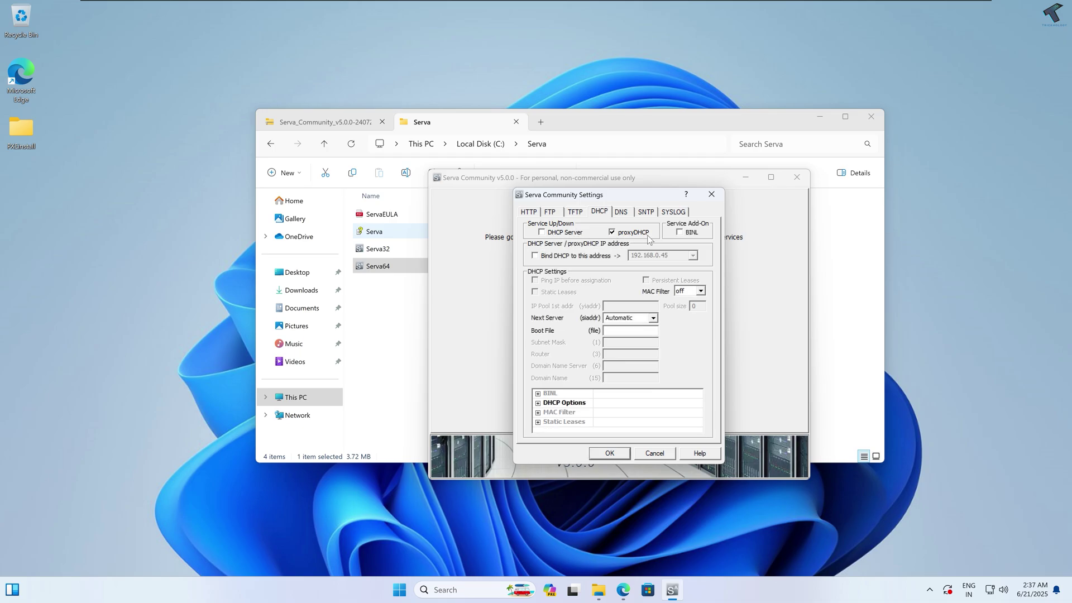
left_click(680, 233)
left_click(536, 257)
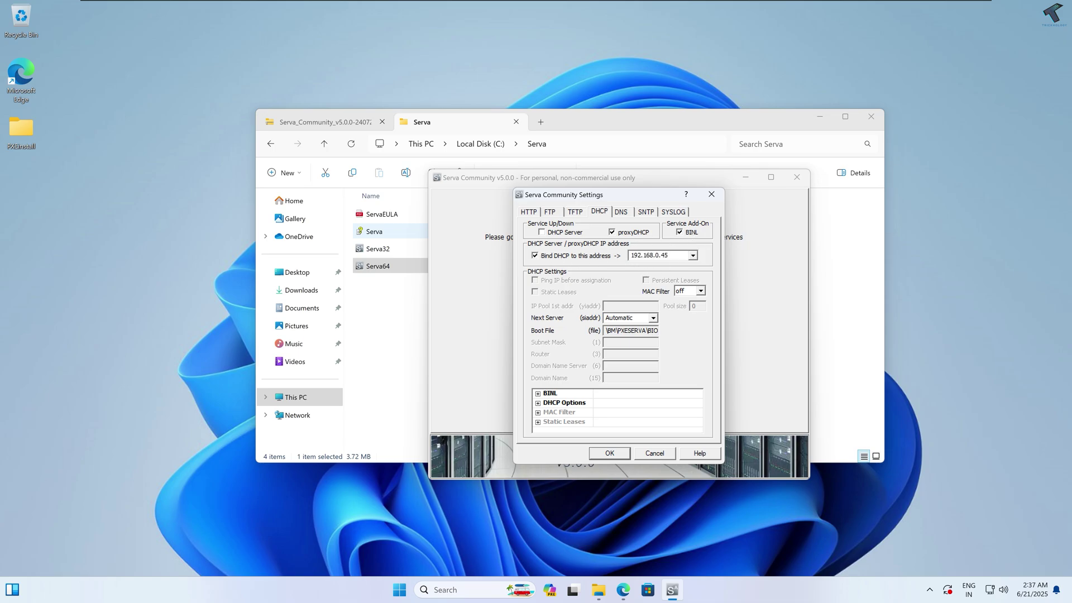
left_click(670, 257)
left_click(664, 266)
left_click(610, 455)
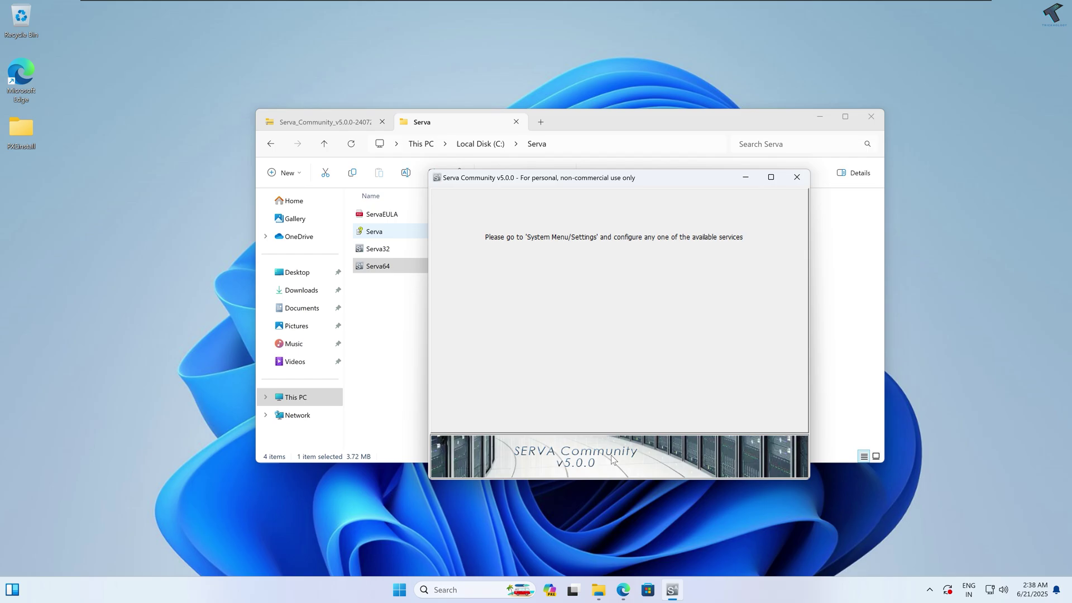
- Restart Serva64, open PXEinstall alongside it, and accept the Community licence notice
left_click(797, 177)
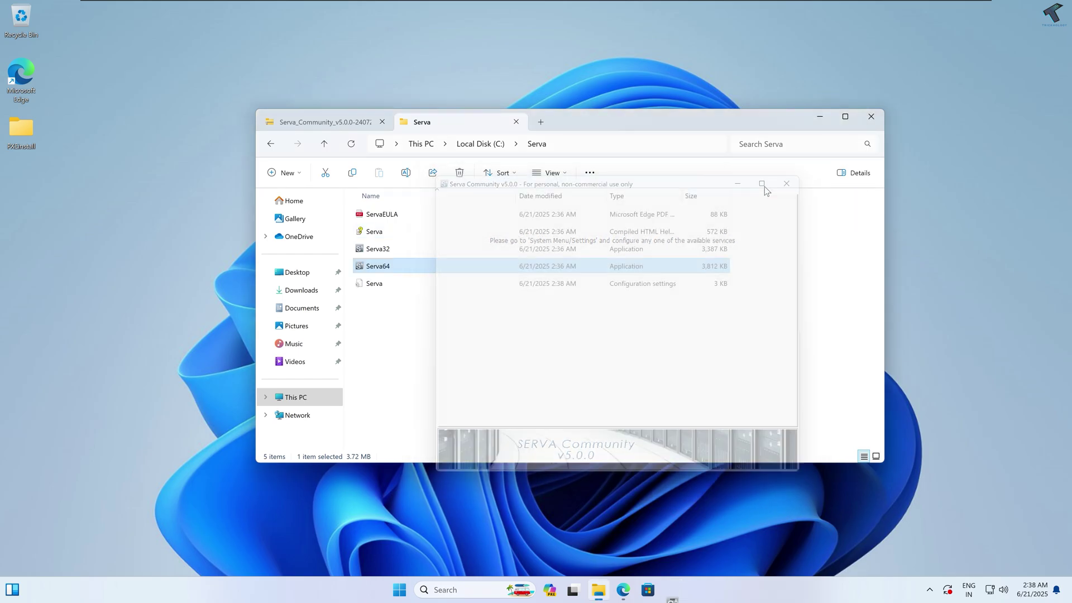
double_click(381, 272)
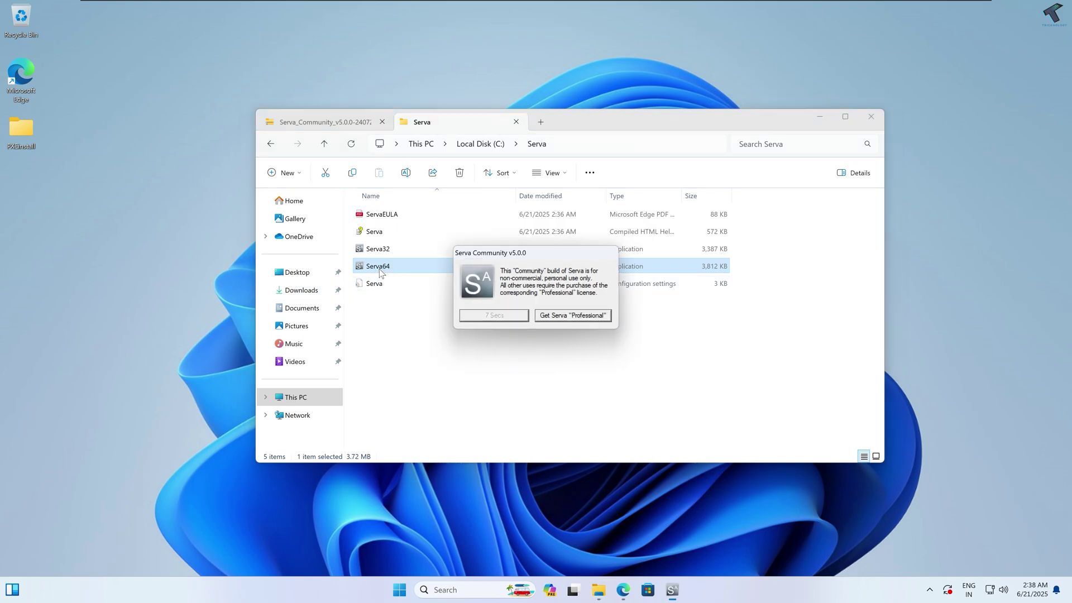
double_click(29, 132)
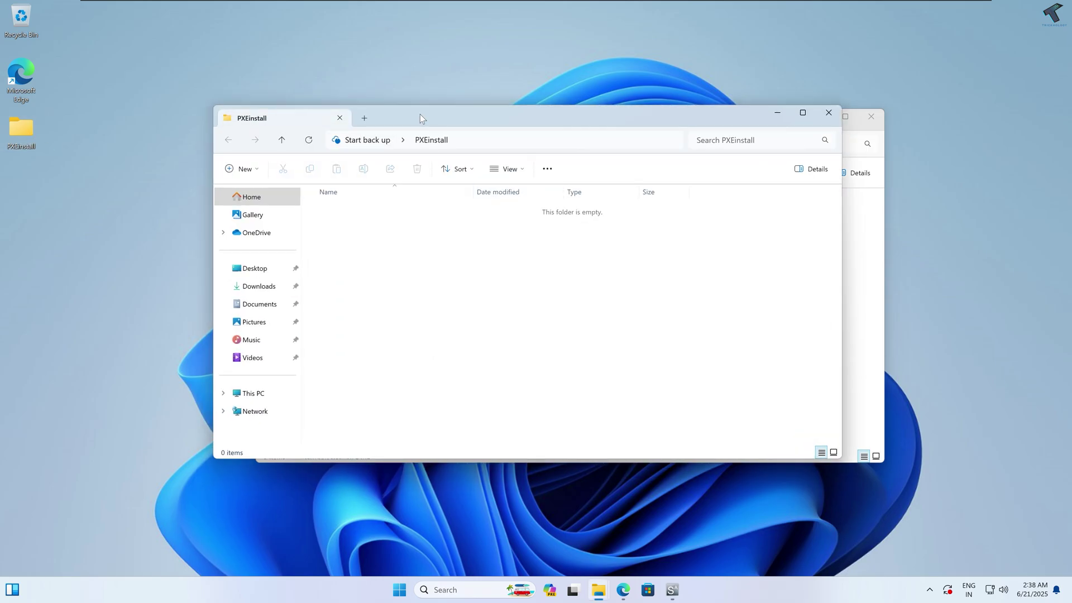
left_click_drag(420, 114, 786, 142)
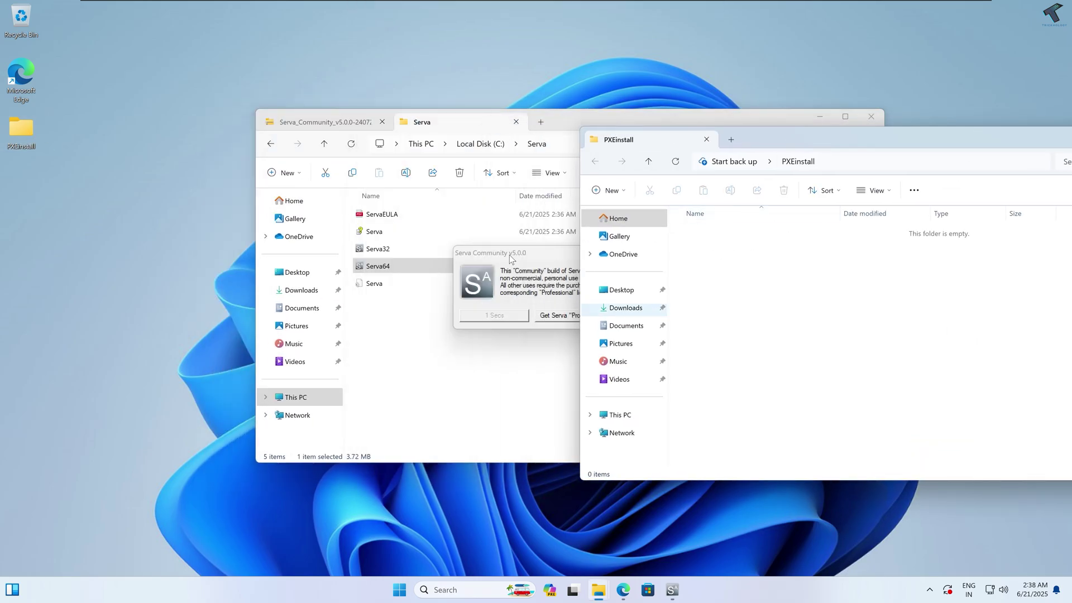
left_click_drag(517, 256, 438, 246)
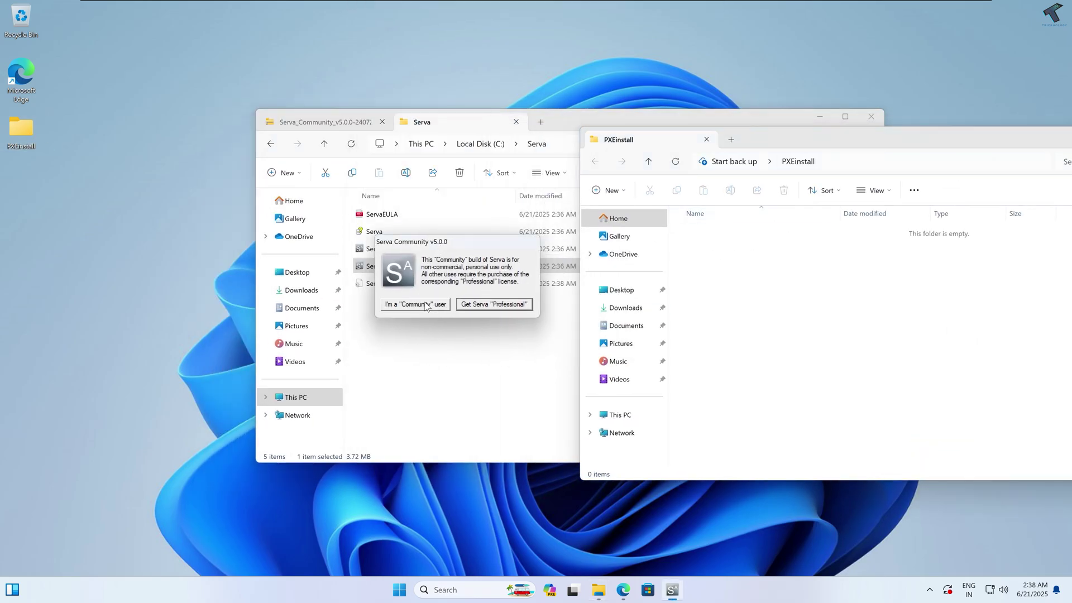
left_click(401, 307)
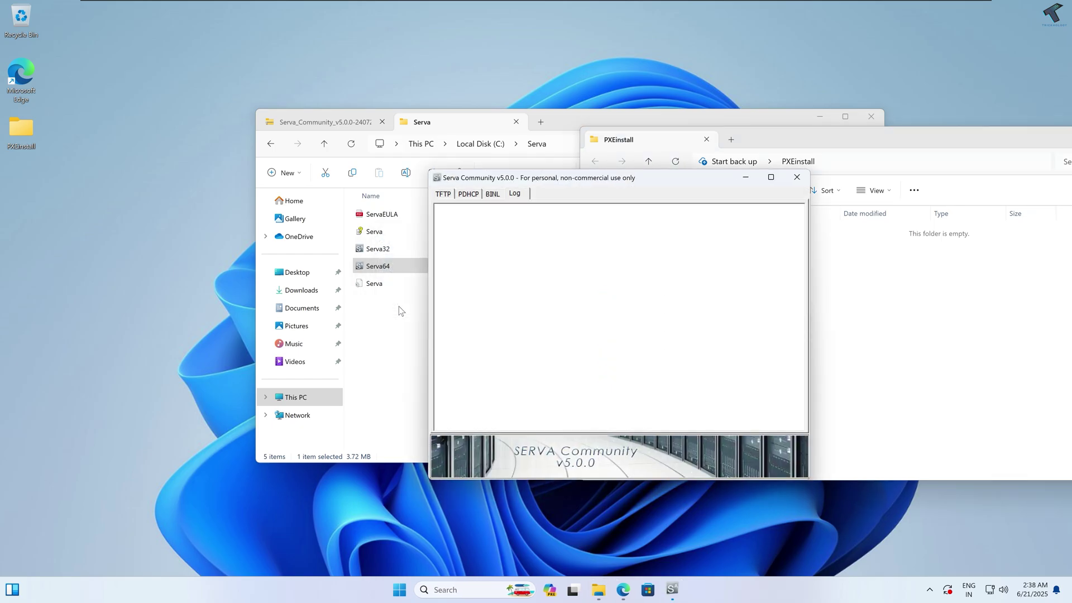
- Check the new BM, NWA_PXE, WIA_RIS and WIA_WDS folders in PXEinstall, then close Serva
left_click_drag(518, 178, 518, 162)
left_click_drag(587, 163, 378, 142)
left_click_drag(782, 394, 726, 224)
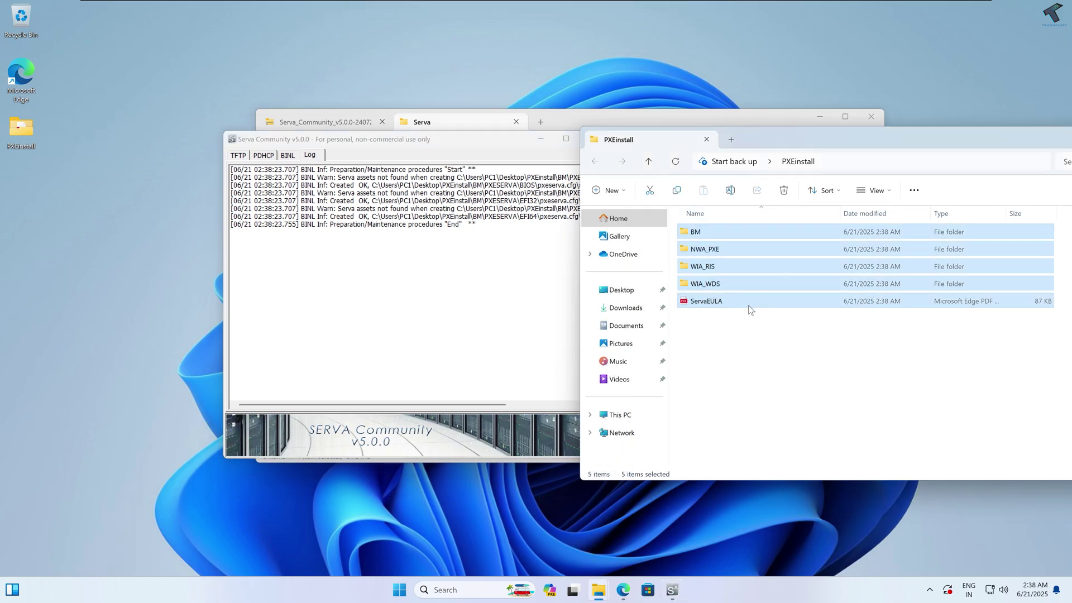
left_click(425, 274)
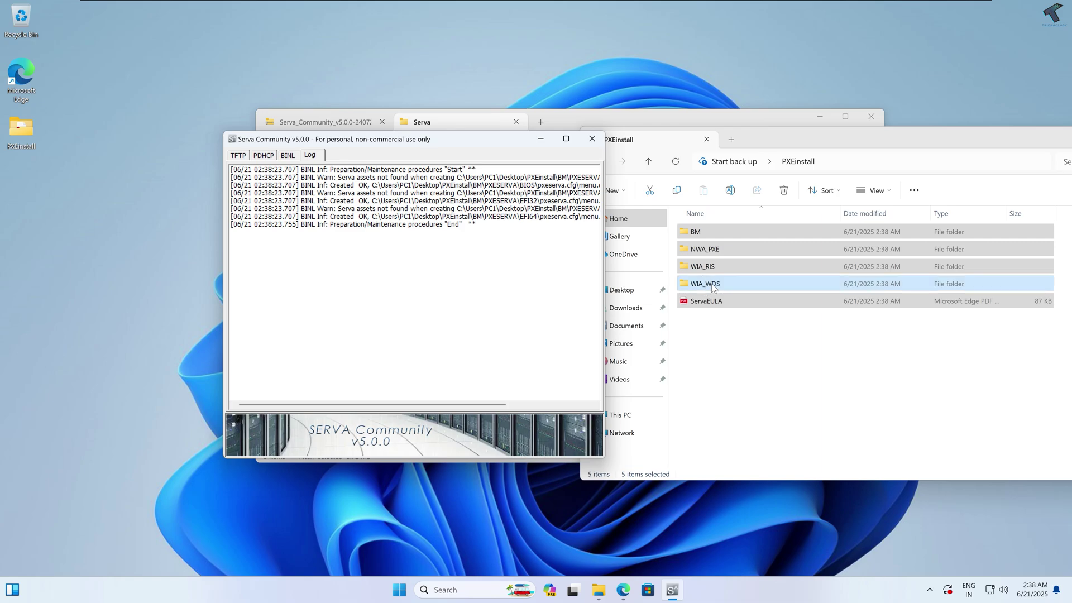
left_click(726, 322)
left_click(531, 145)
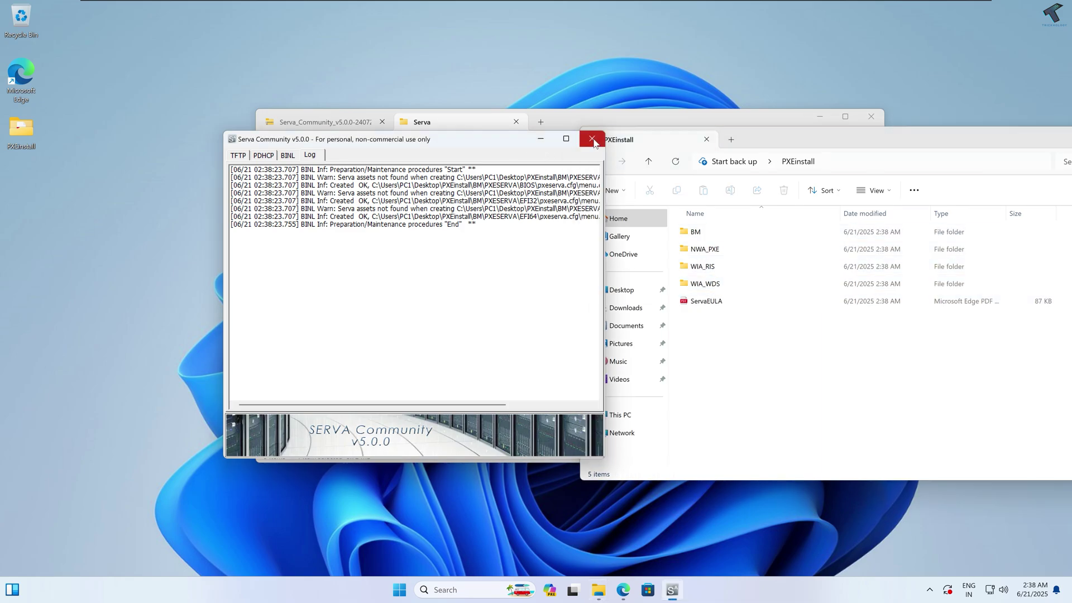
left_click(593, 139)
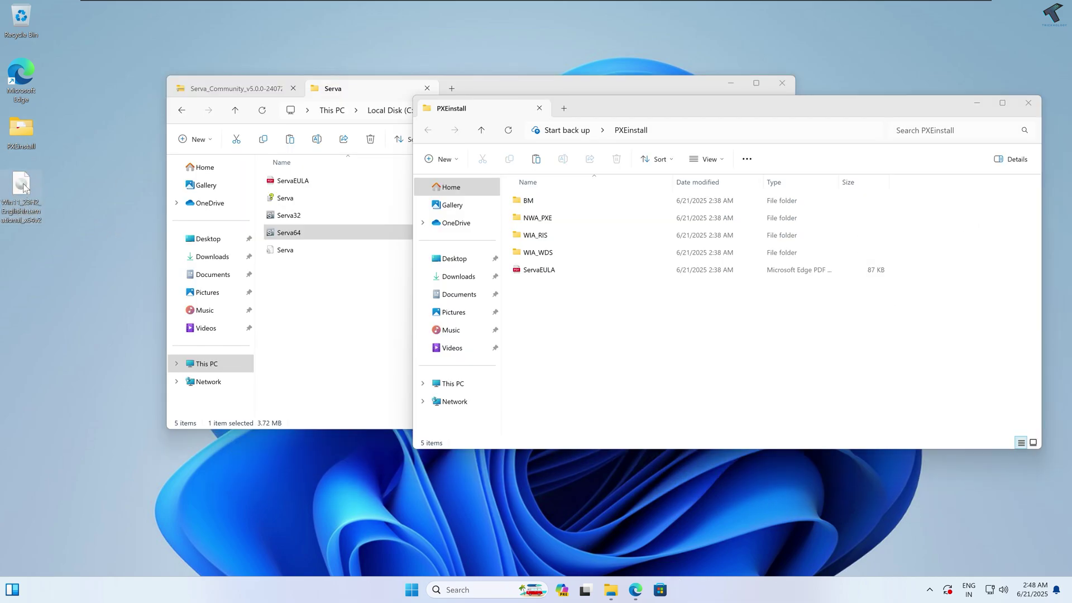
- Mount the Windows 11 ISO and open DVD Drive (E:) from This PC
right_click(24, 187)
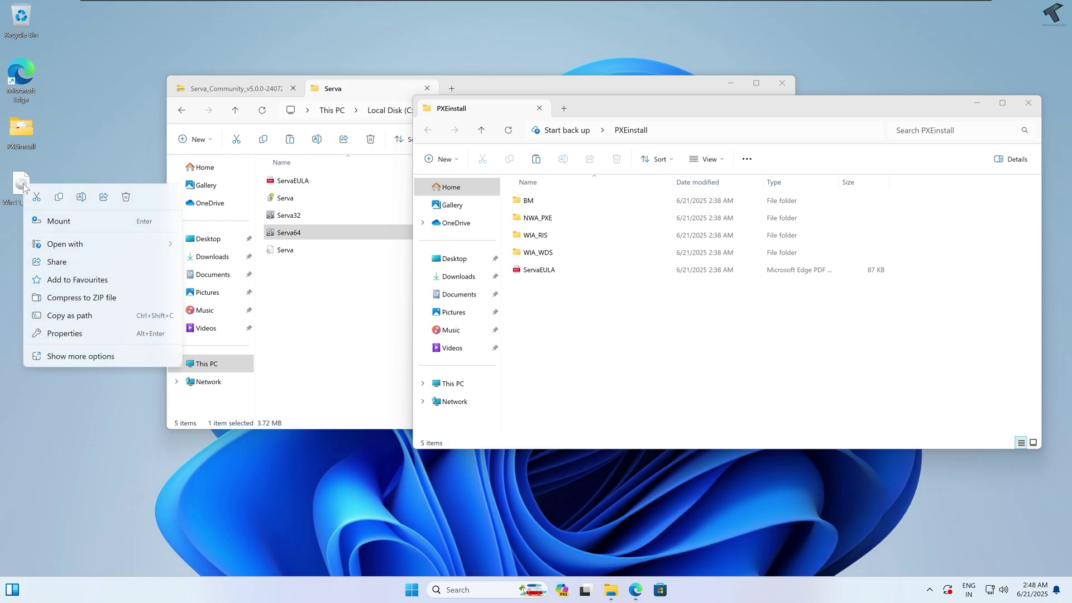
left_click(64, 222)
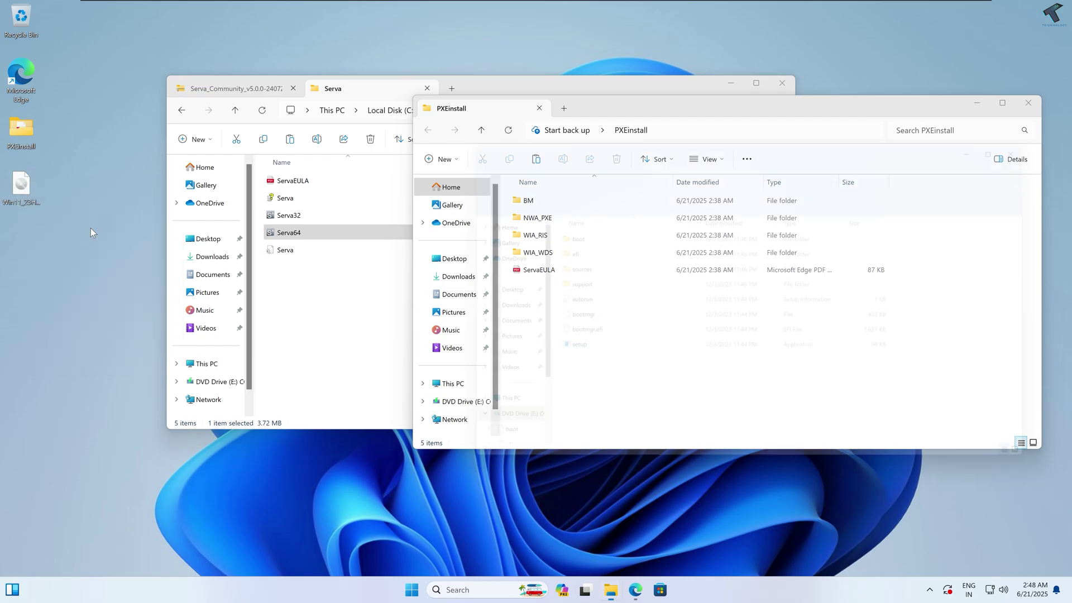
left_click_drag(622, 139, 779, 126)
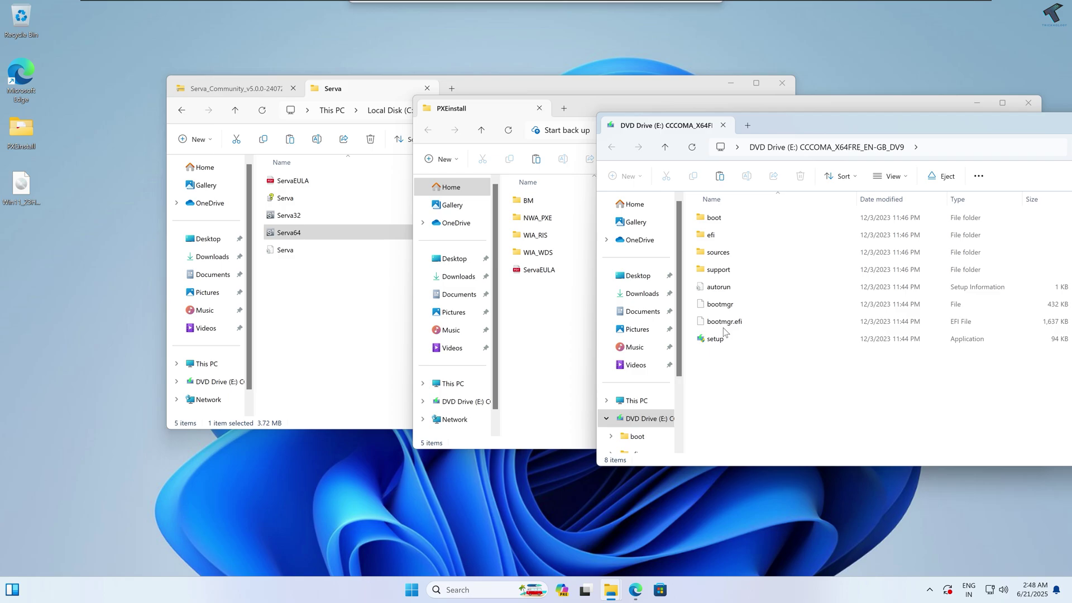
left_click(636, 400)
left_click_drag(921, 134, 823, 127)
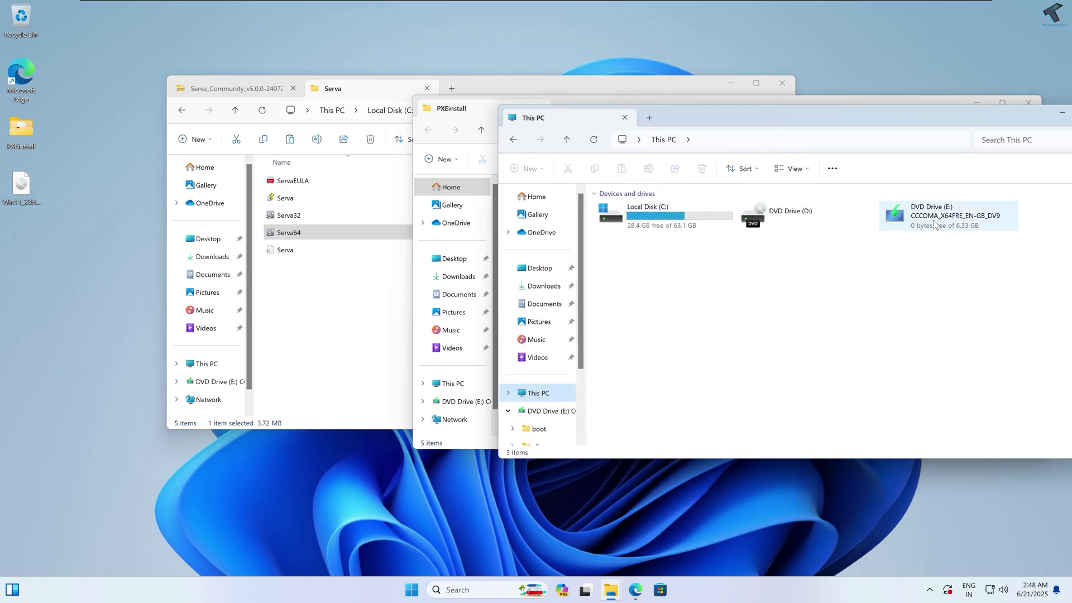
right_click(915, 223)
left_click(884, 258)
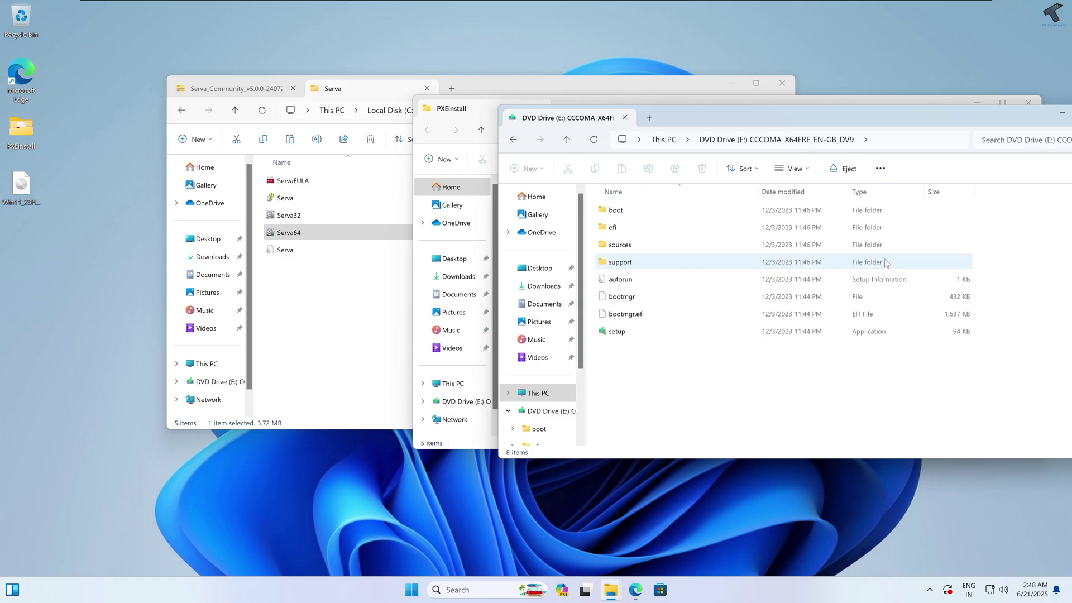
- Copy all eight items on DVD Drive (E:) and minimize its window
left_click_drag(692, 405, 608, 203)
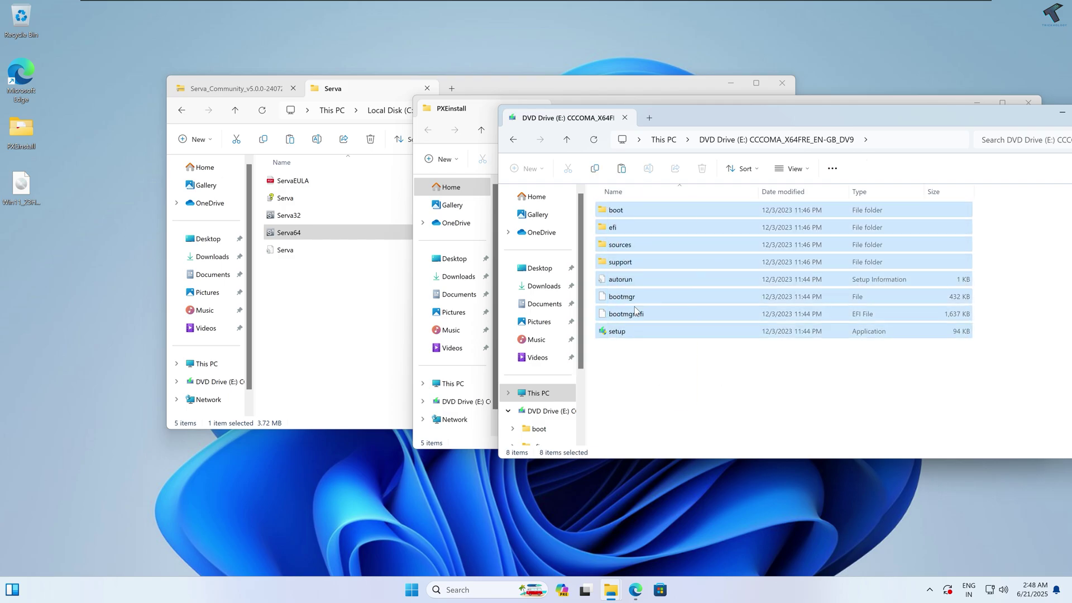
right_click(614, 249)
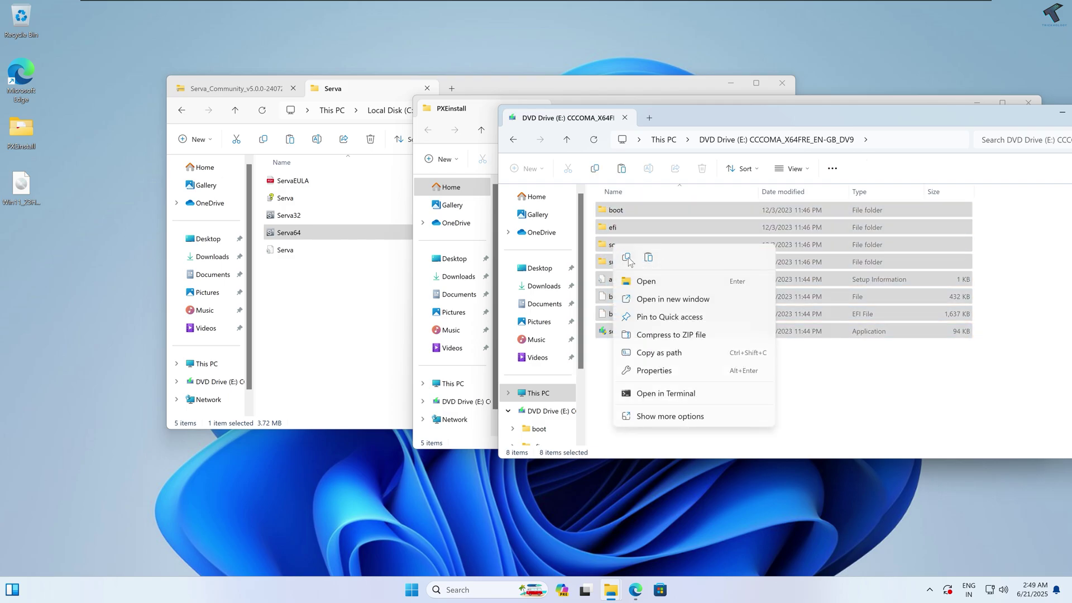
left_click(627, 257)
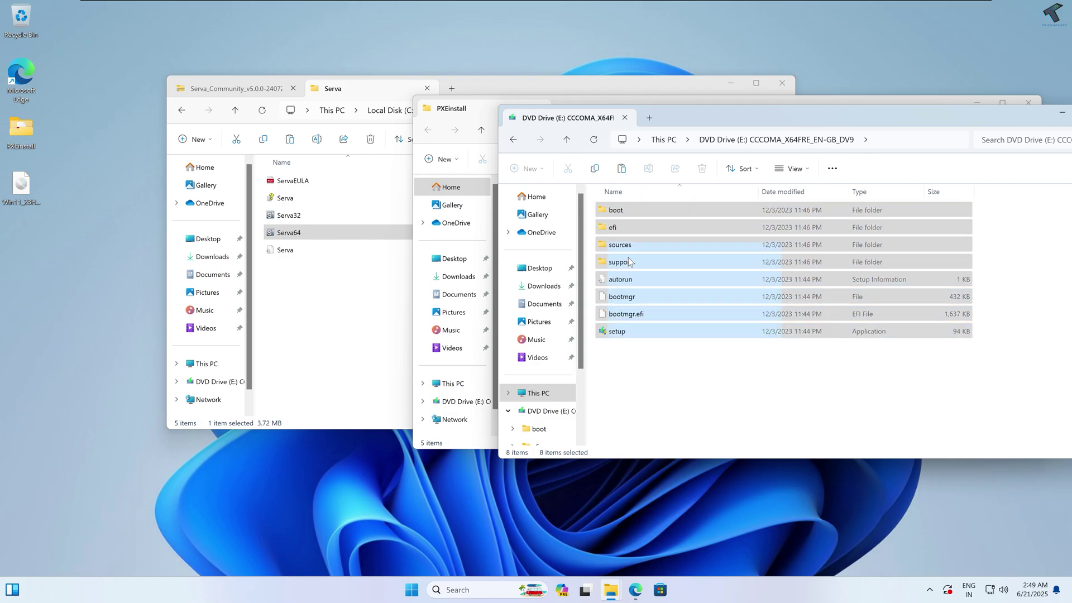
left_click(1053, 114)
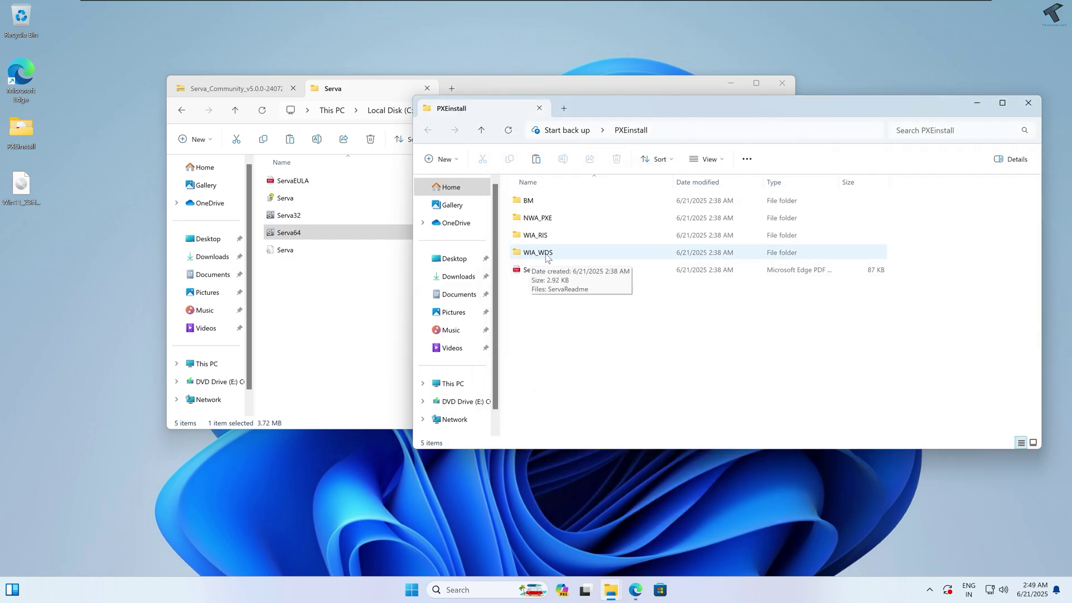
- Create a new folder named Windows11 inside WIA_WDS
double_click(548, 254)
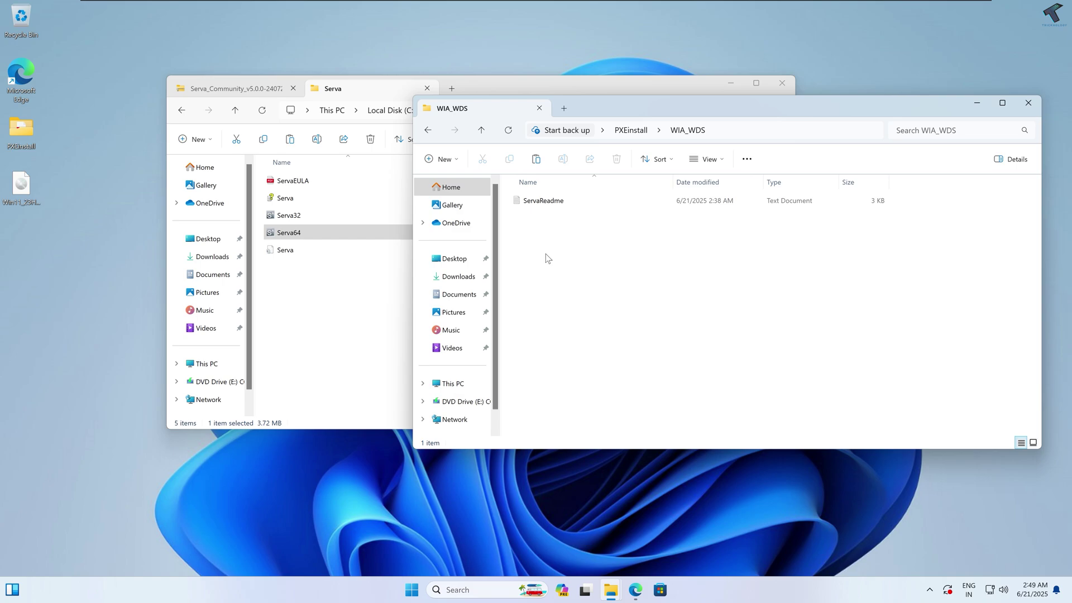
right_click(552, 222)
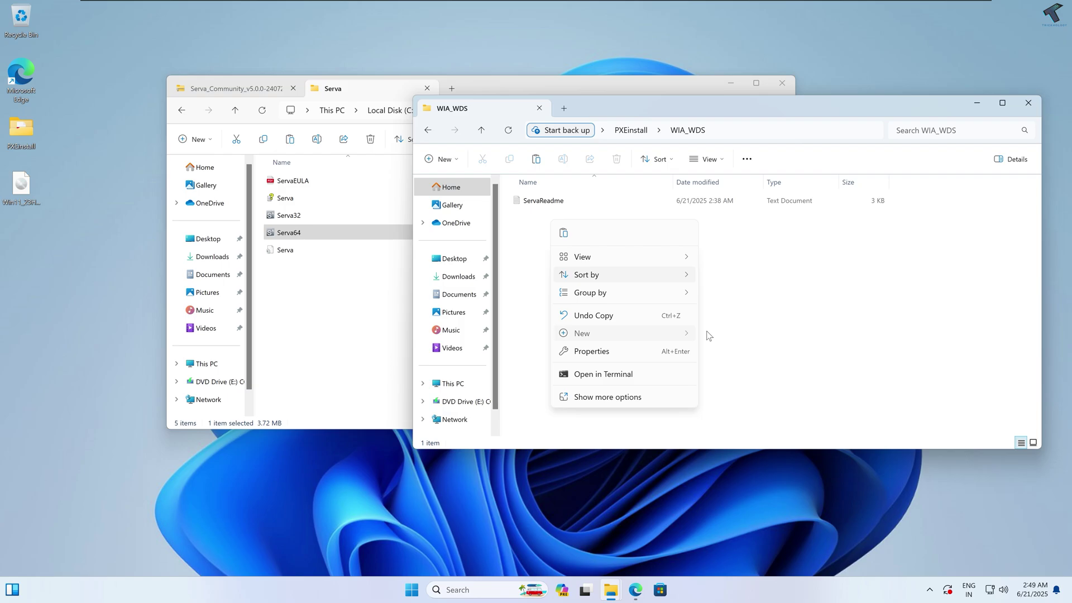
mouse_move(681, 333)
left_click(725, 334)
type("Windows11")
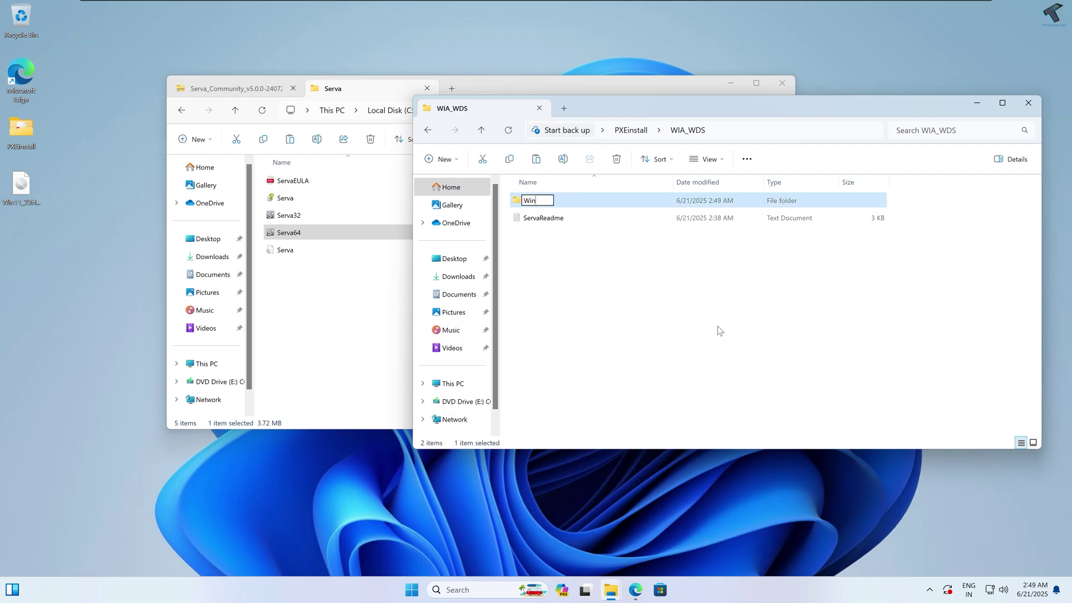
left_click(718, 326)
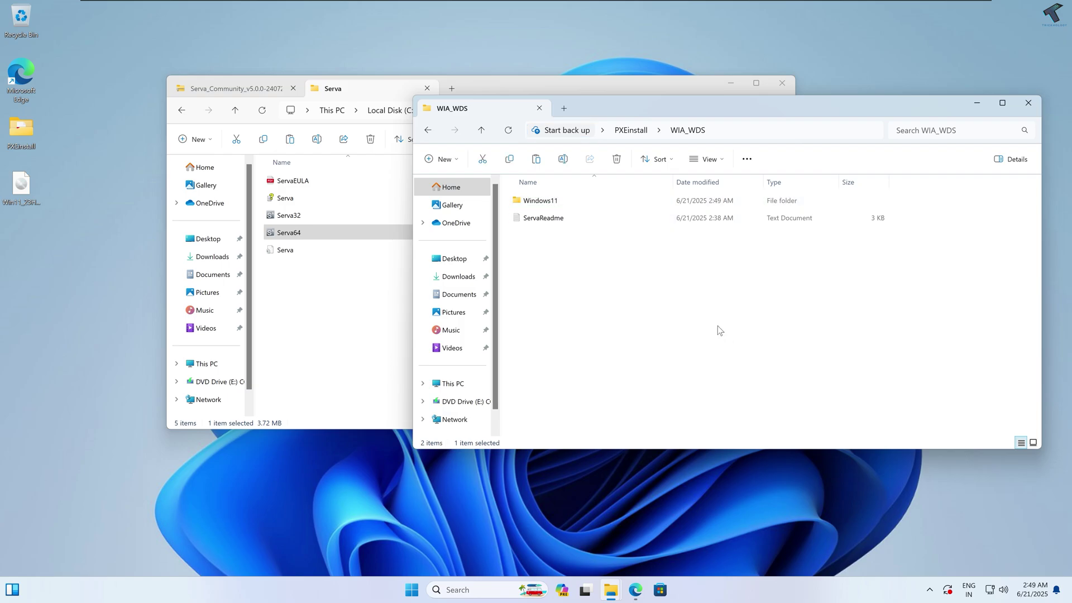
- Paste the copied installation files into Windows11, then go back to PXEinstall
double_click(567, 202)
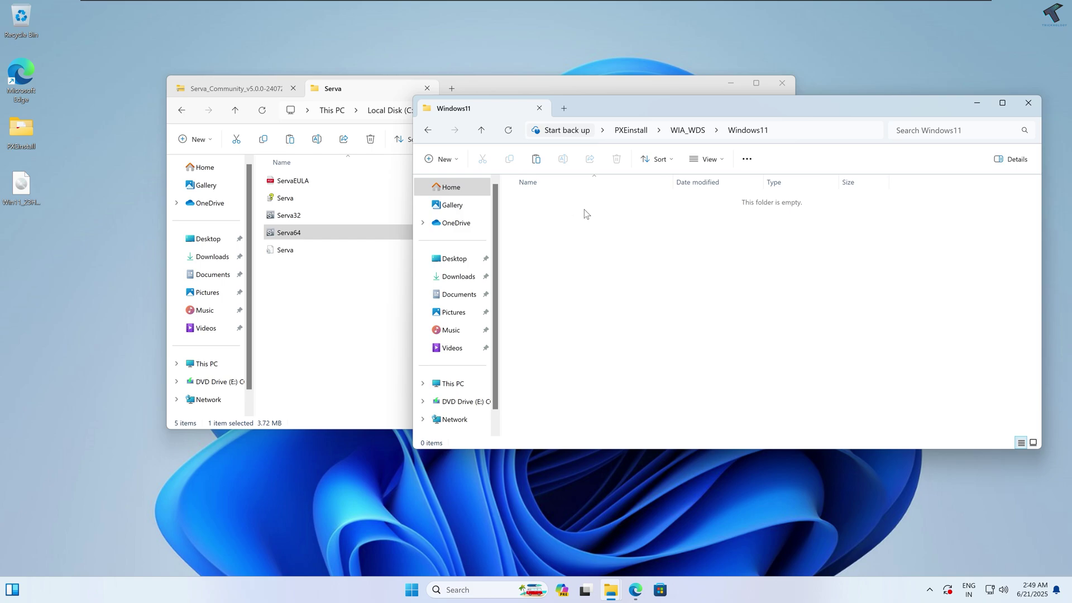
right_click(584, 209)
key("Escape")
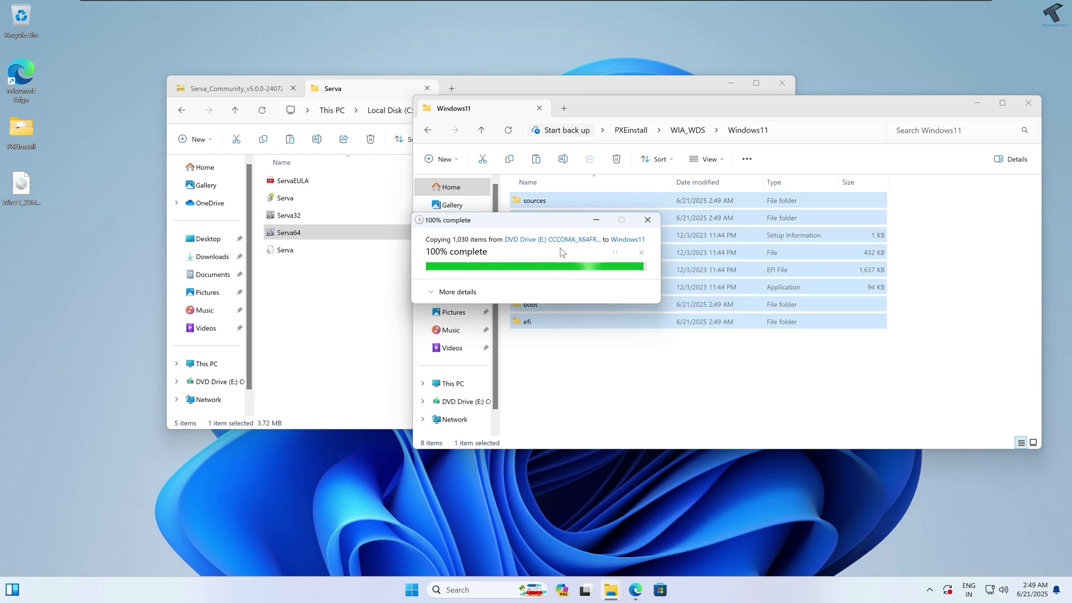
left_click(675, 344)
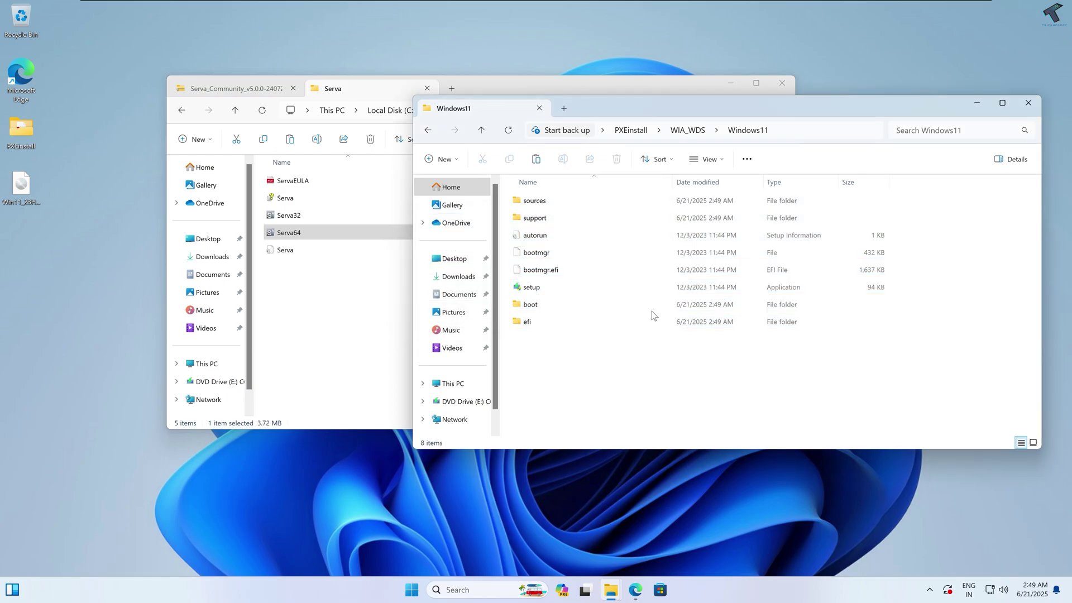
left_click(428, 130)
left_click(428, 130)
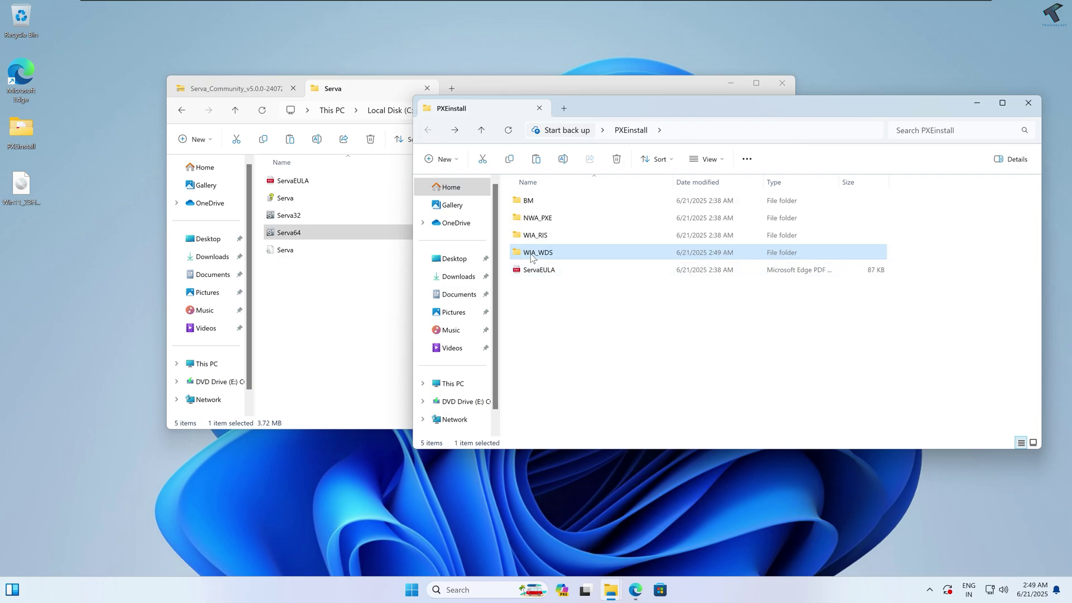
- In WIA_WDS Advanced Sharing, turn on Share this folder with share name WIA_WDS_SHARE
mouse_move(539, 258)
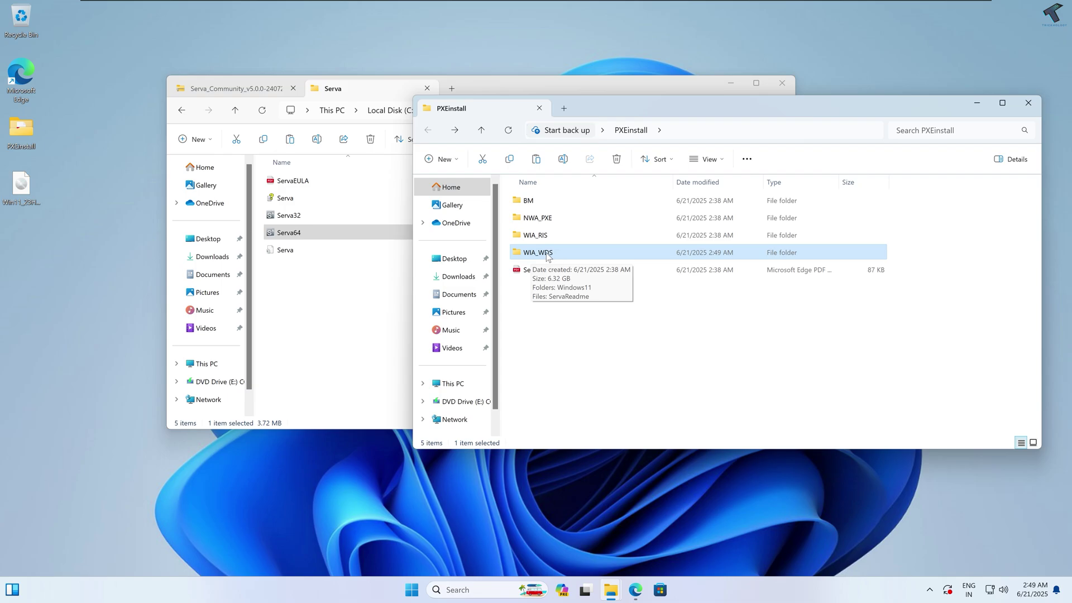
right_click(548, 256)
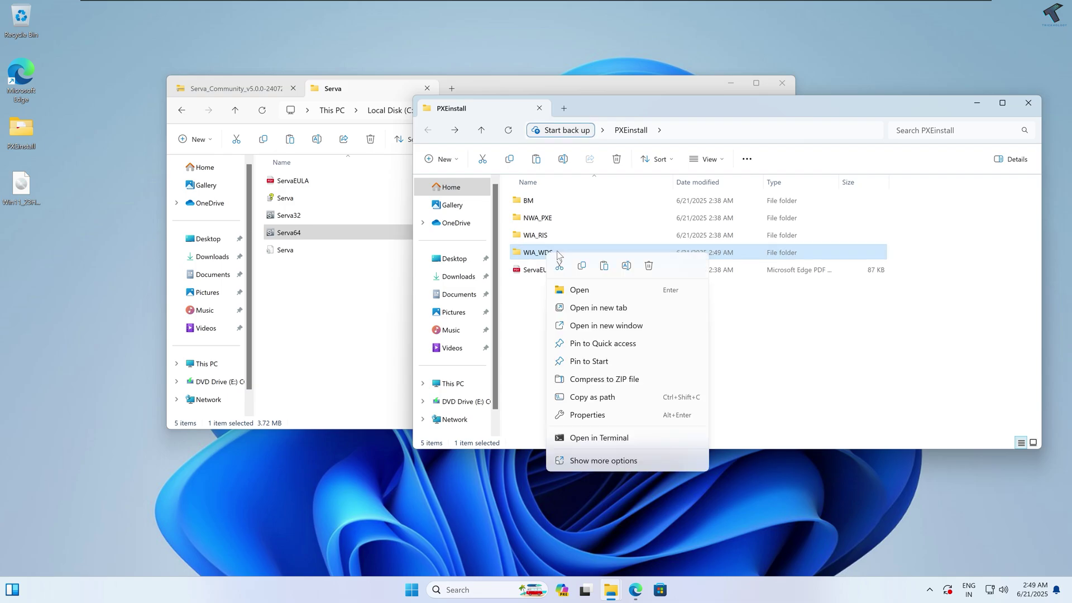
left_click(619, 416)
left_click_drag(652, 260, 635, 190)
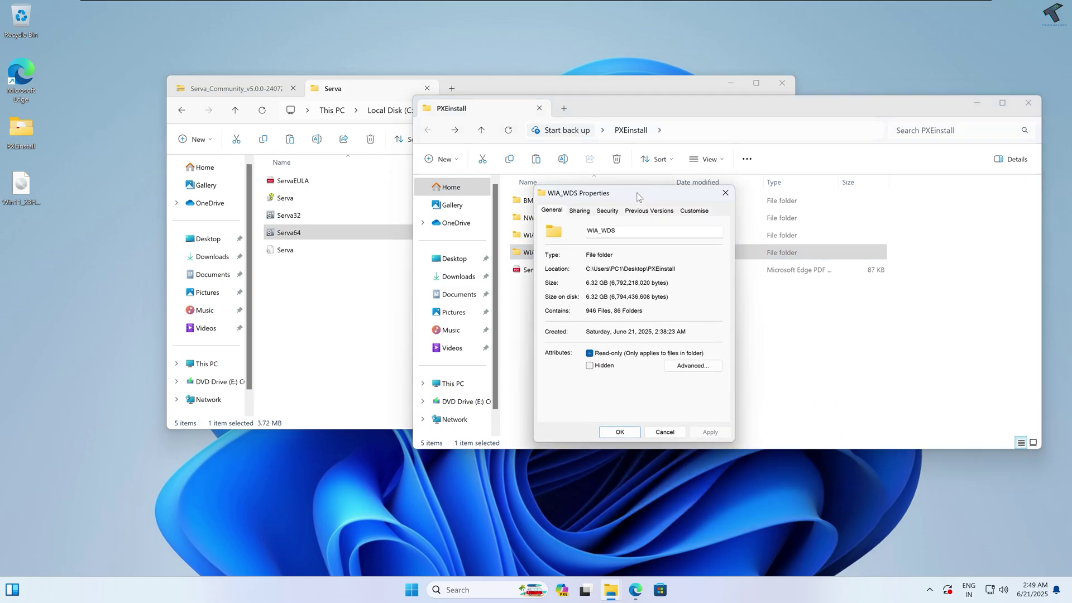
left_click(580, 207)
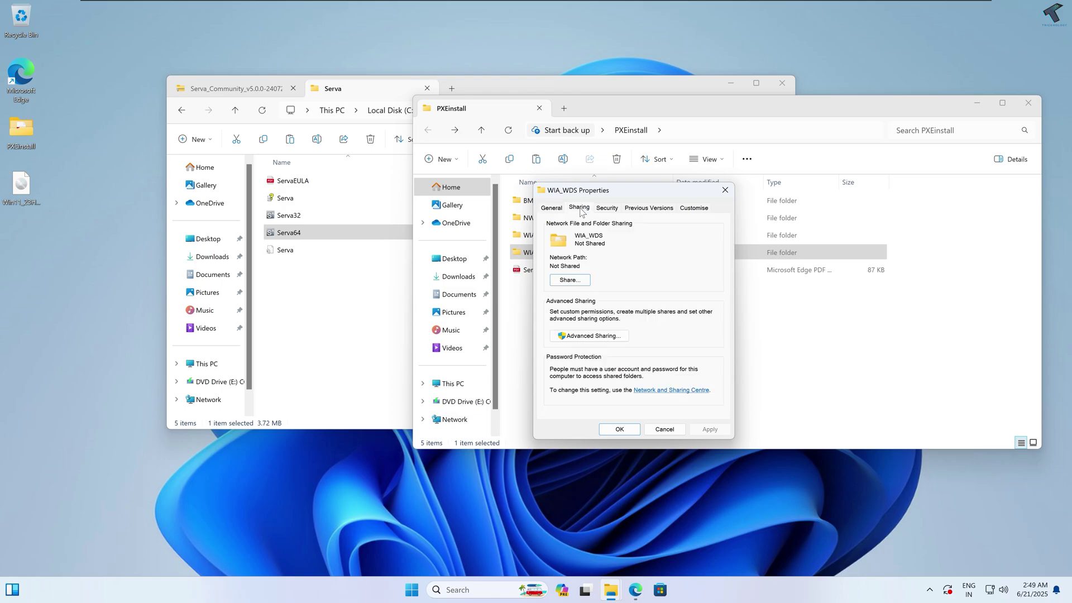
left_click(596, 338)
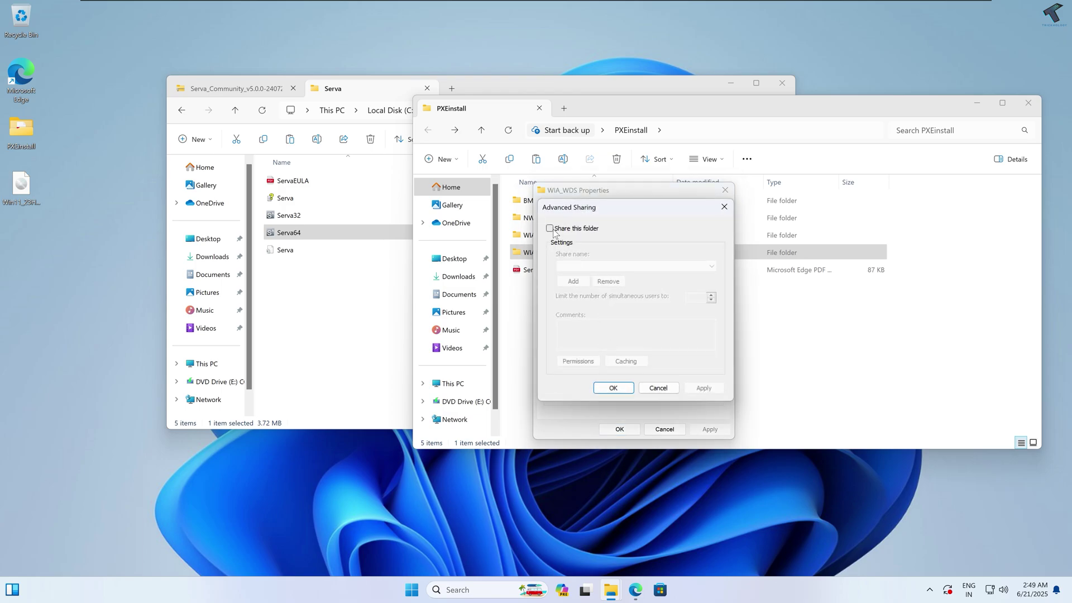
left_click(550, 229)
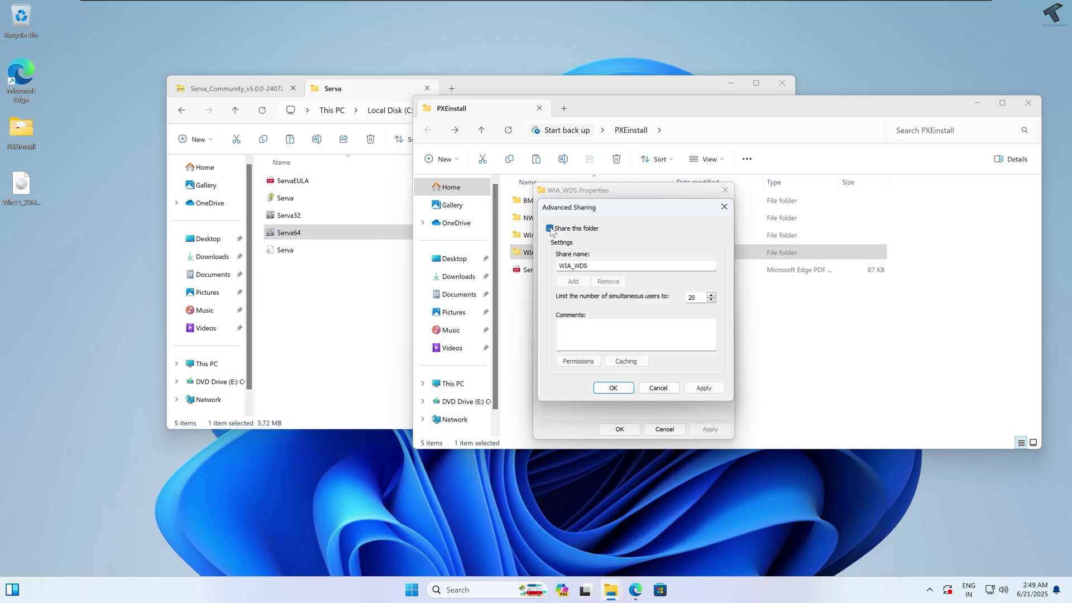
left_click(637, 266)
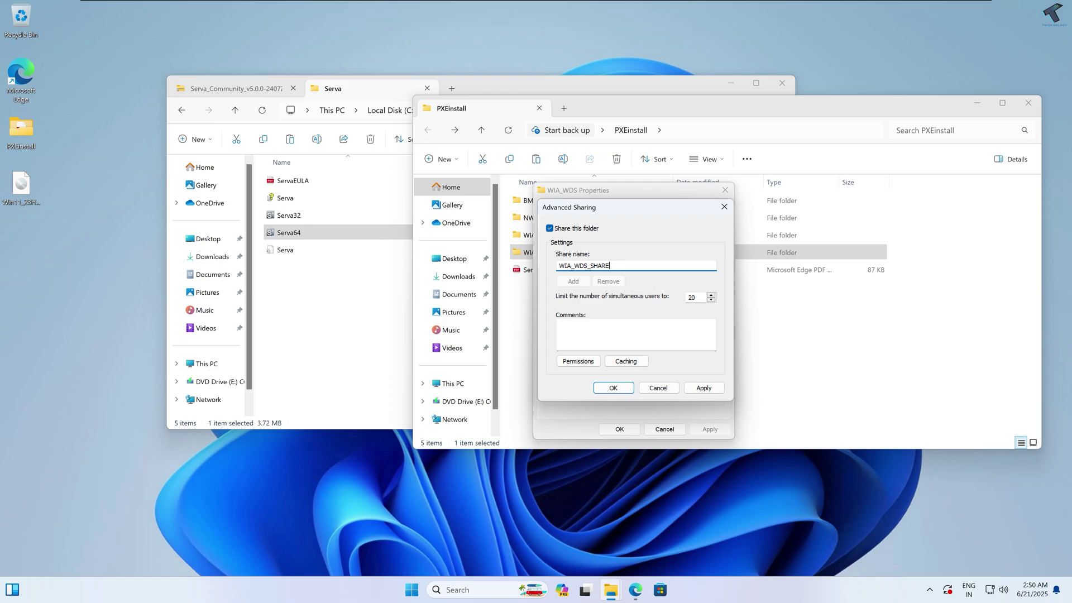
key("ctrl+a")
left_click_drag(571, 266, 609, 265)
left_click(609, 266)
- Grant Everyone Full Control on WIA_WDS_SHARE and confirm the sharing settings
left_click(578, 361)
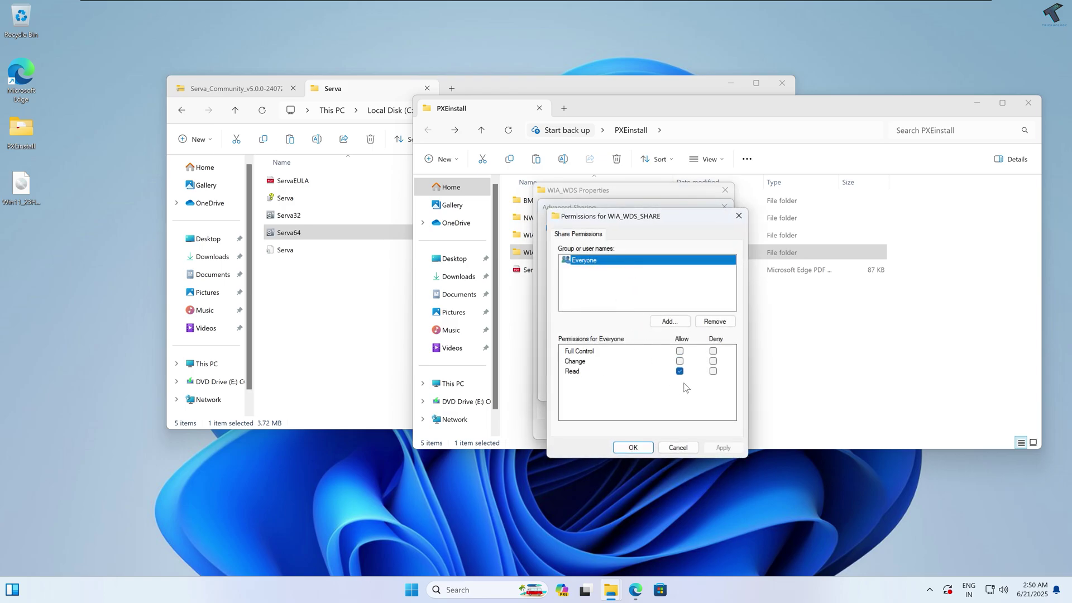
left_click(679, 351)
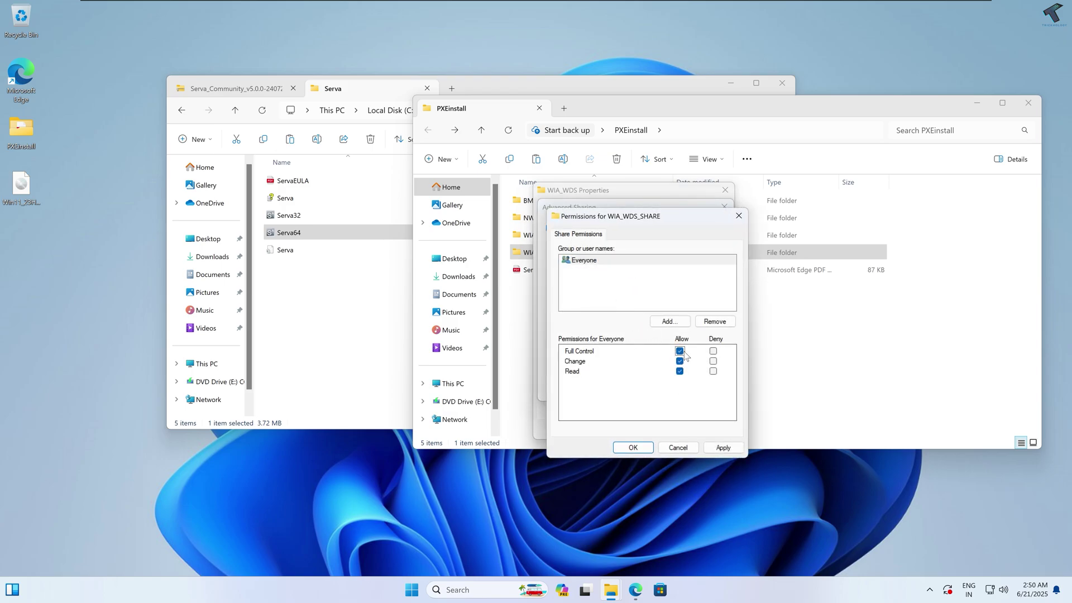
left_click(726, 447)
left_click(633, 447)
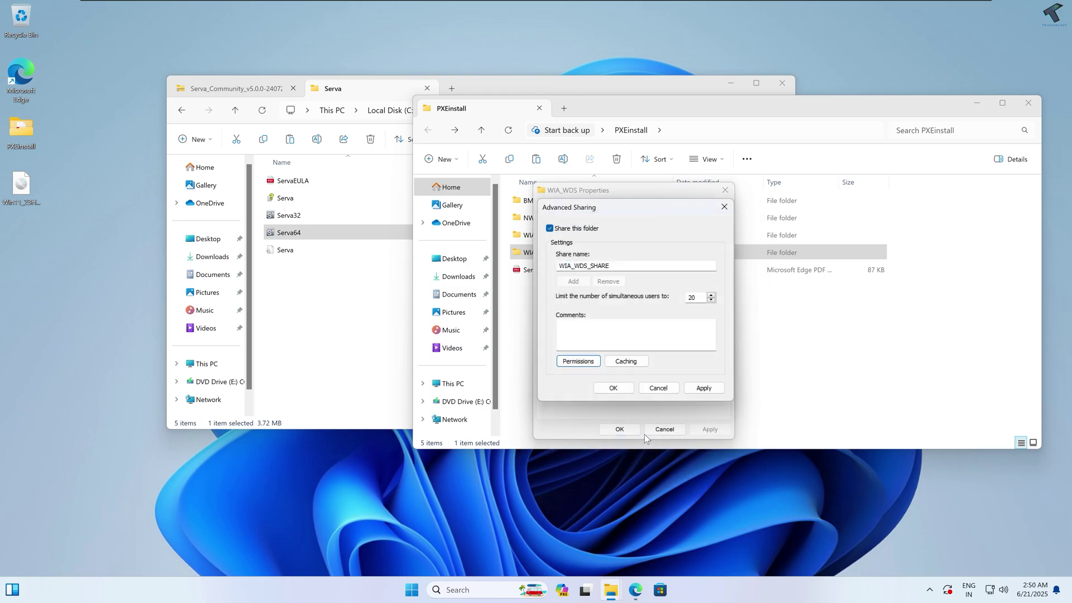
left_click(705, 389)
left_click(613, 388)
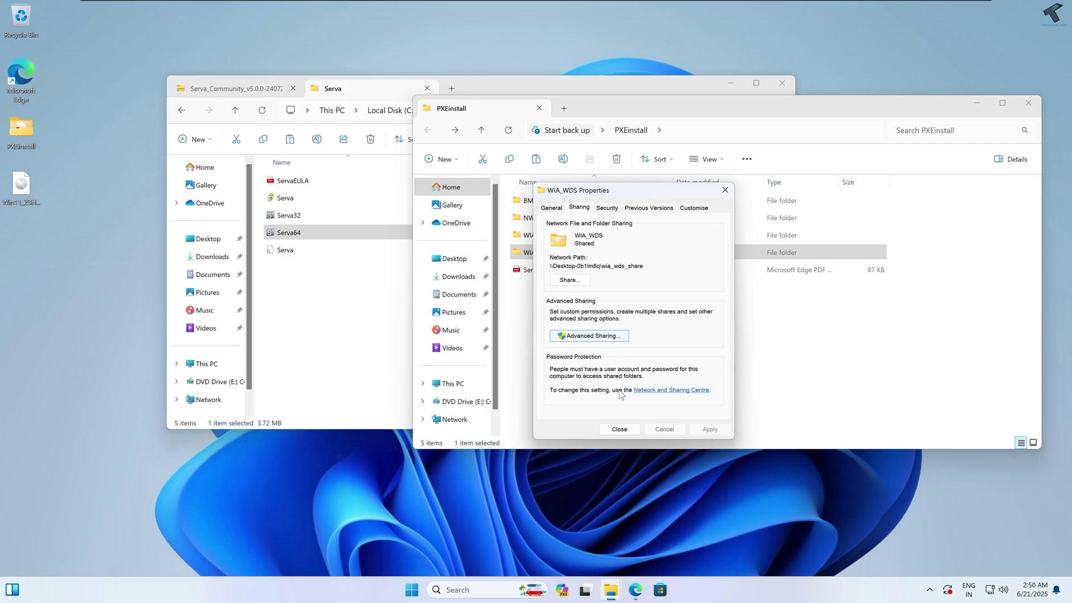
- Share WIA_WDS with Everyone at Read/Write, turning on network discovery for public networks
left_click(569, 280)
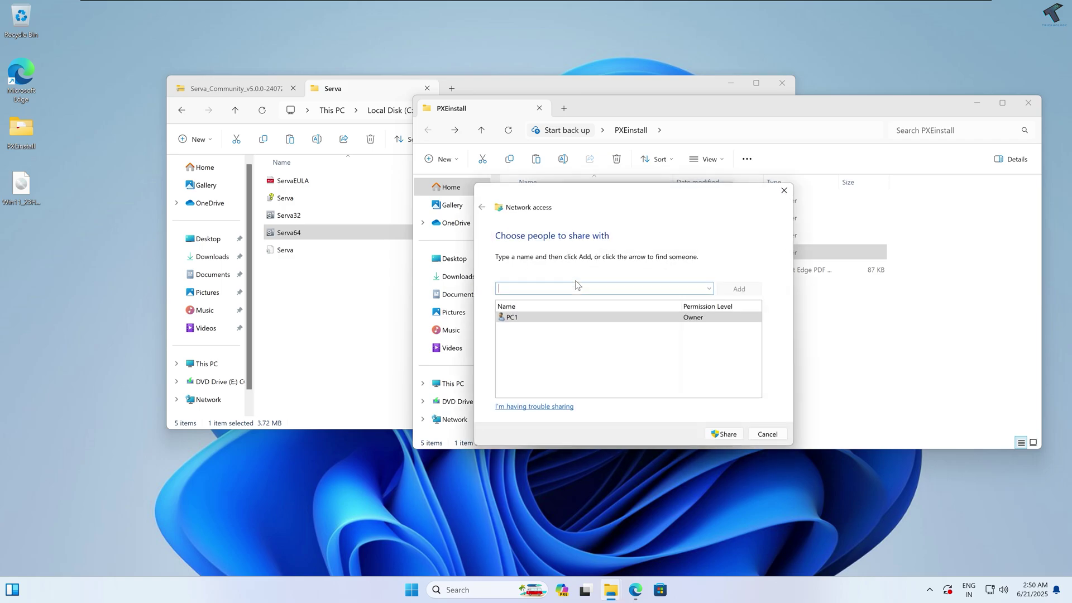
left_click(709, 288)
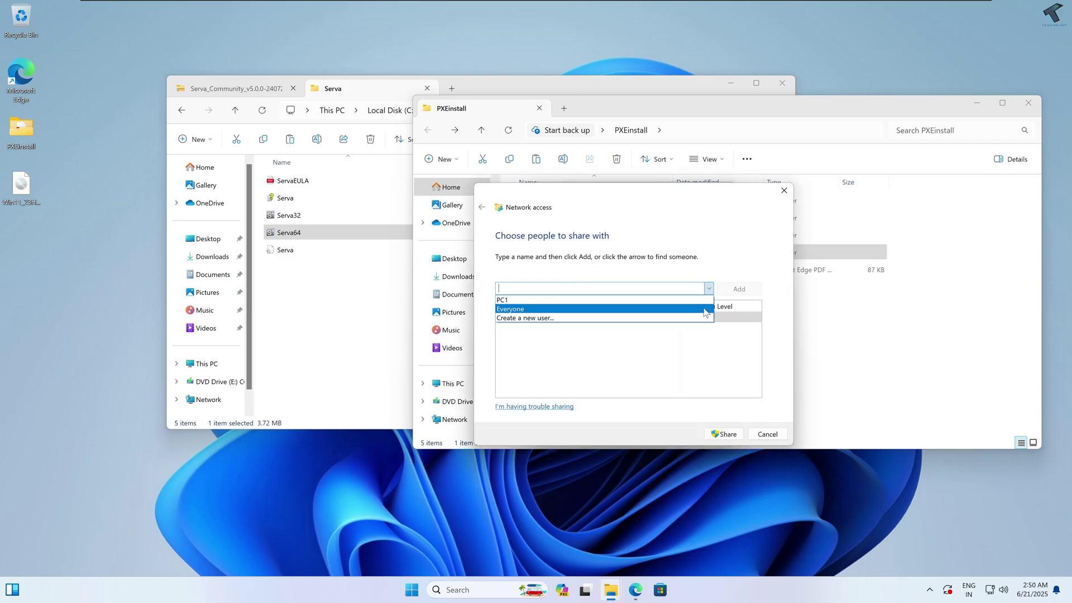
left_click(509, 310)
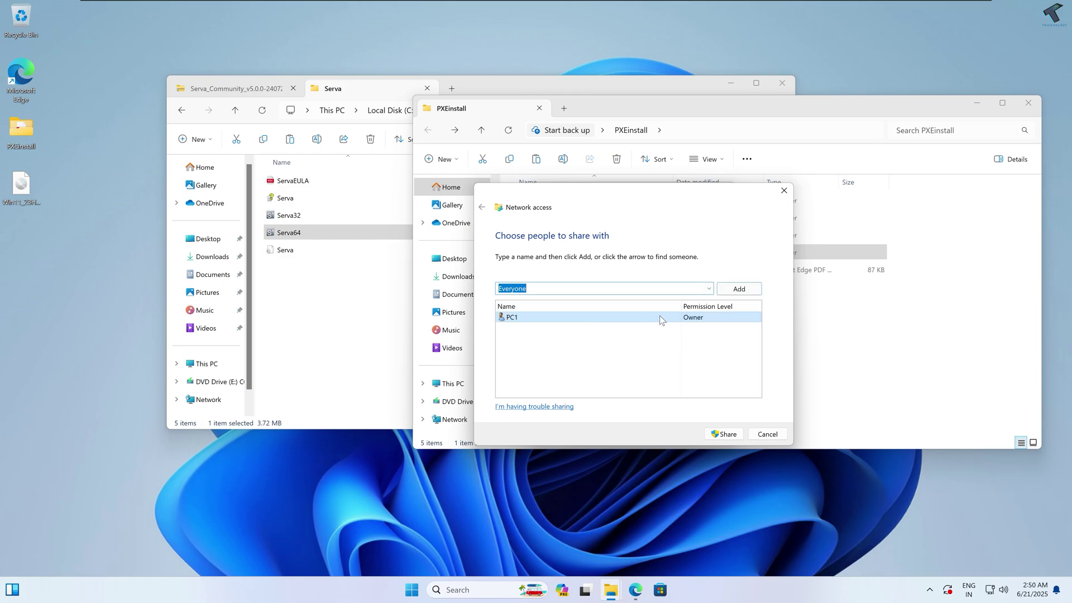
left_click(739, 289)
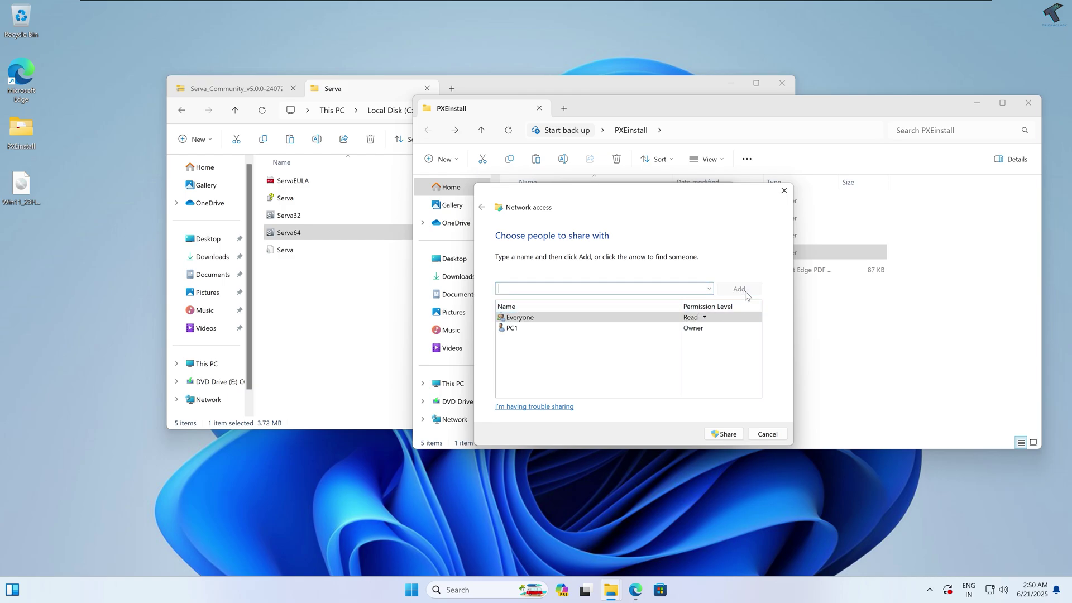
left_click(705, 317)
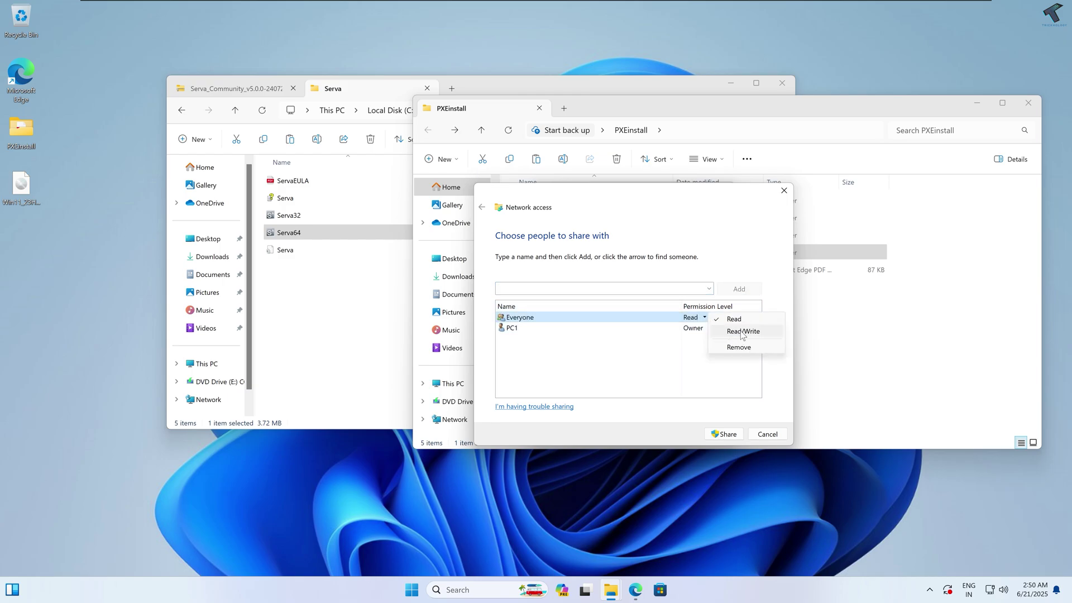
left_click(743, 331)
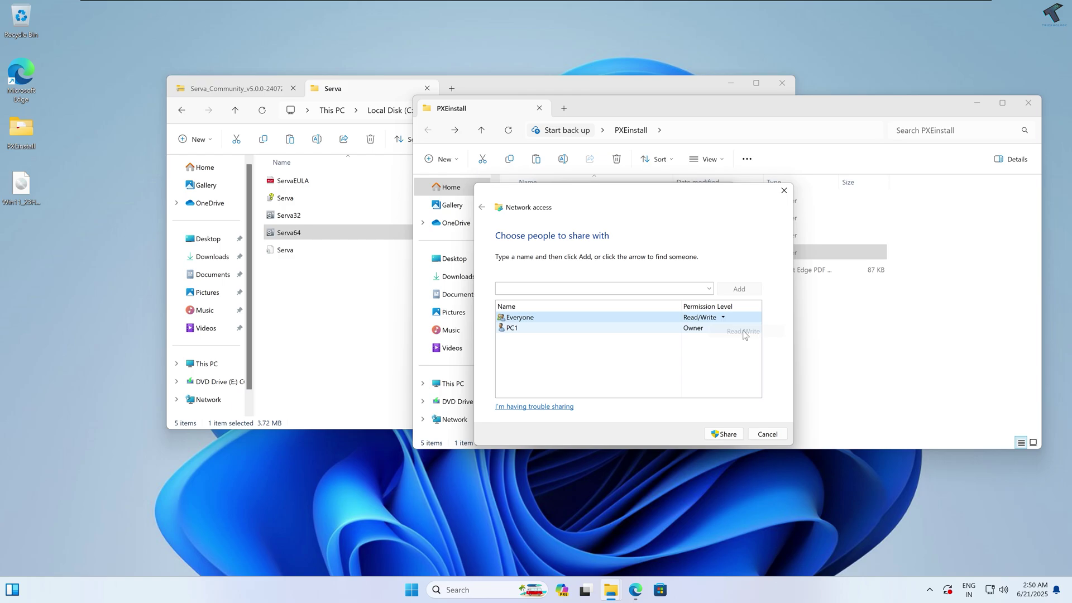
left_click(721, 434)
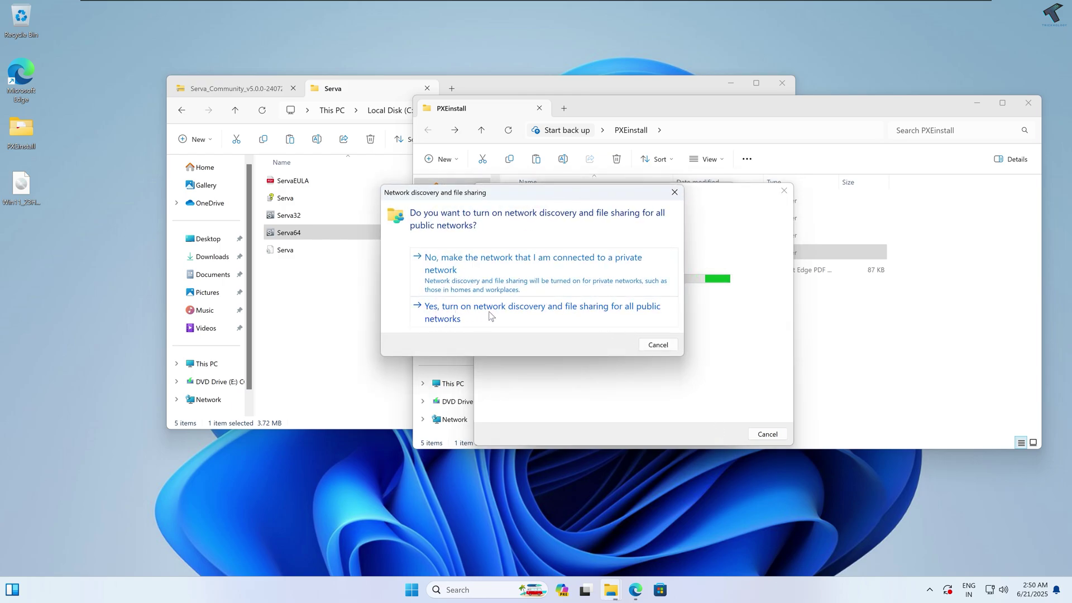
left_click(570, 313)
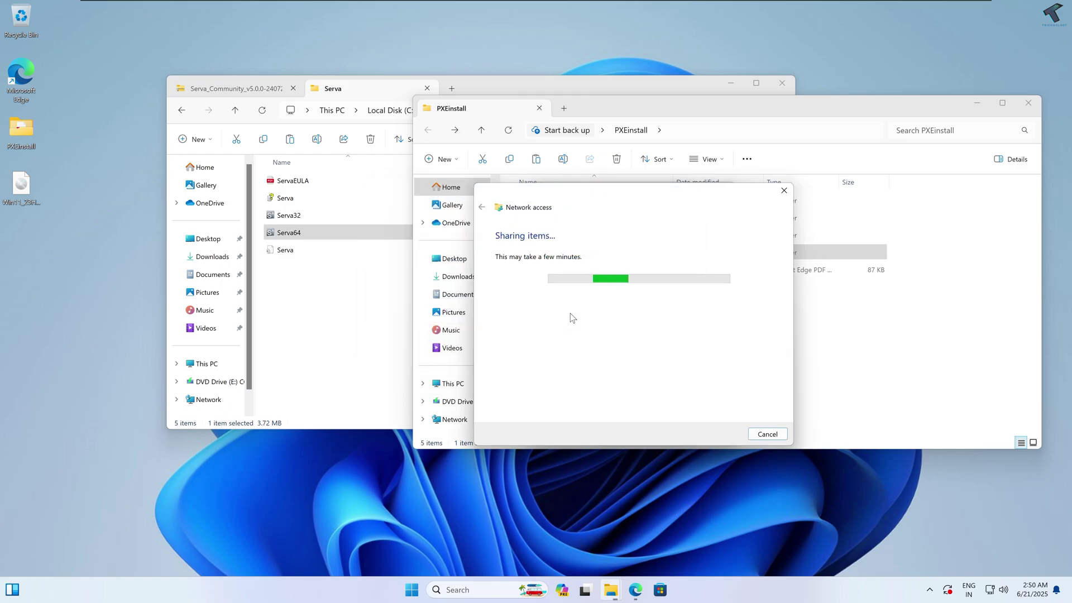
left_click(780, 434)
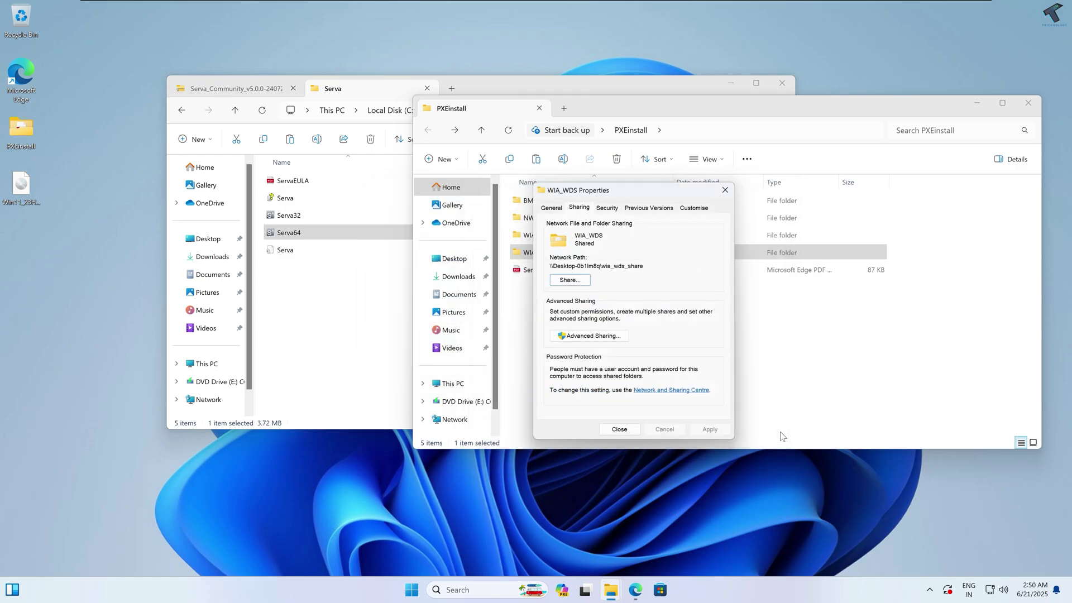
left_click(628, 430)
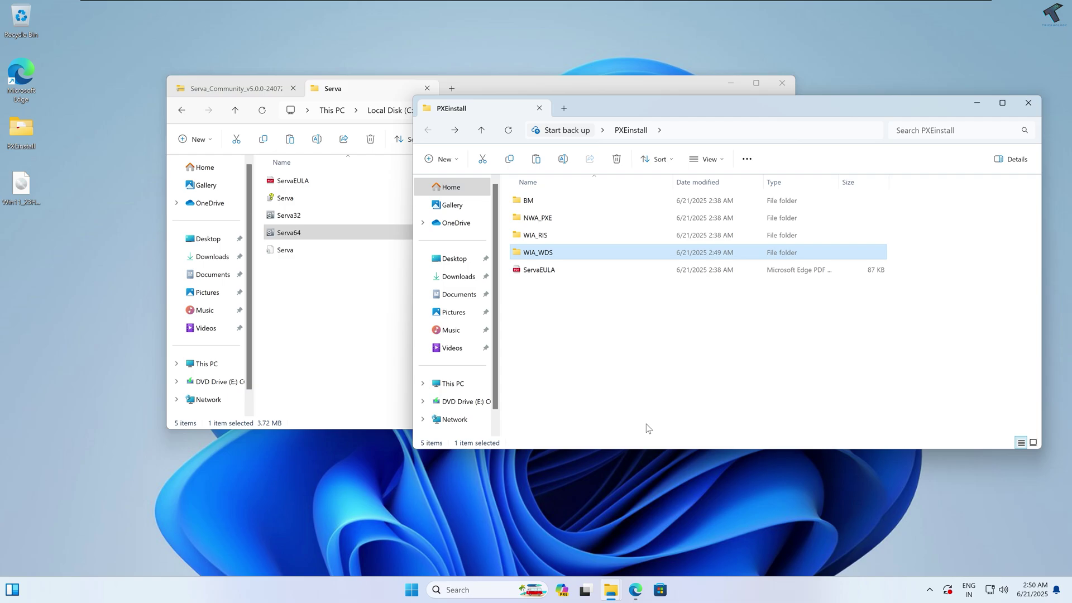
- Go to Network & internet > Advanced network settings > Advanced sharing settings in Settings
right_click(410, 592)
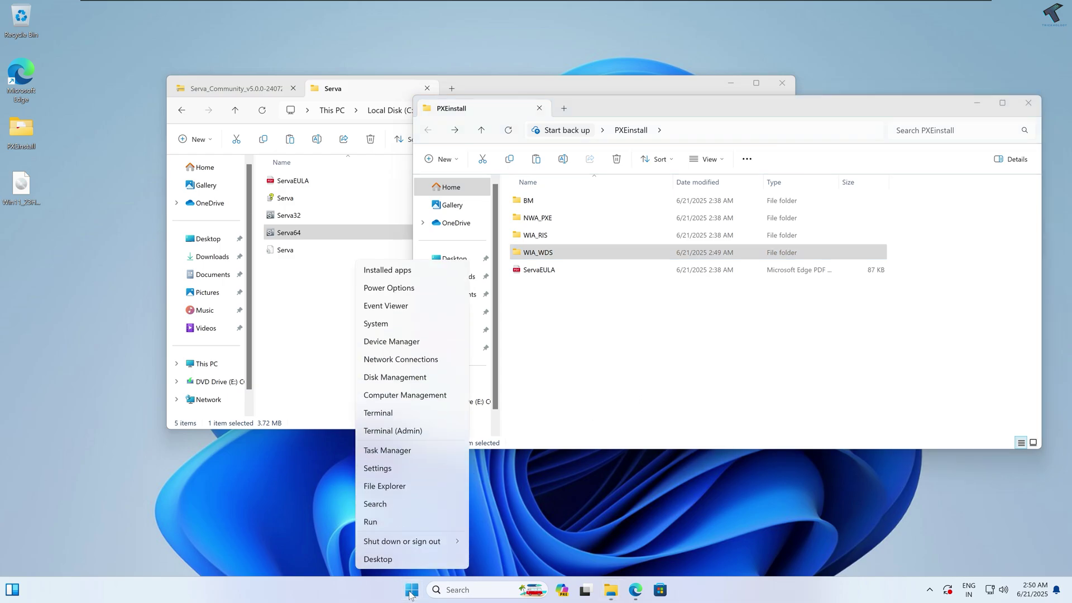
left_click(397, 468)
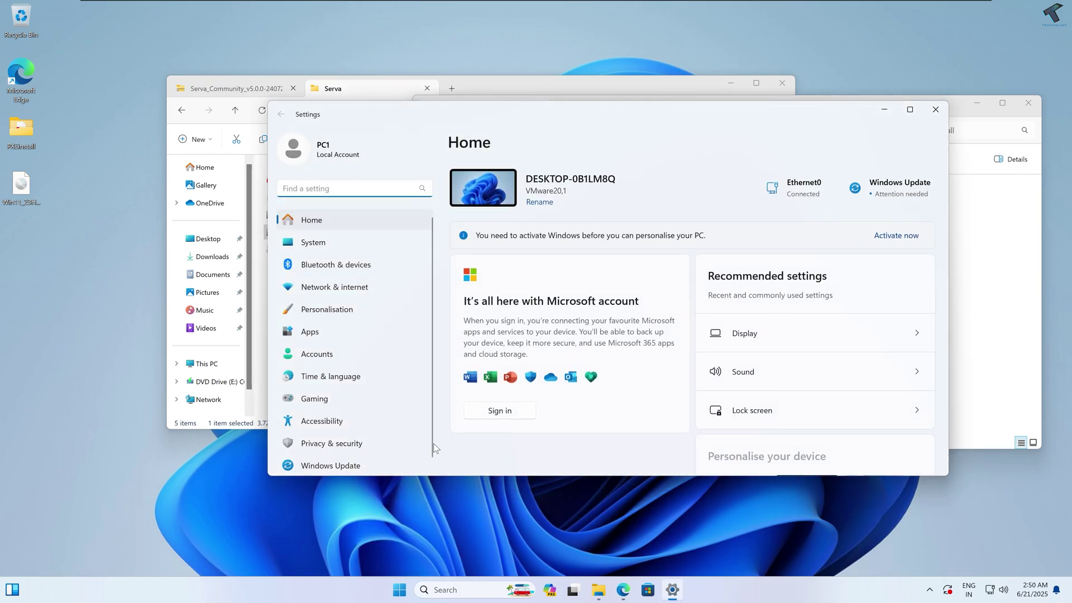
left_click(344, 290)
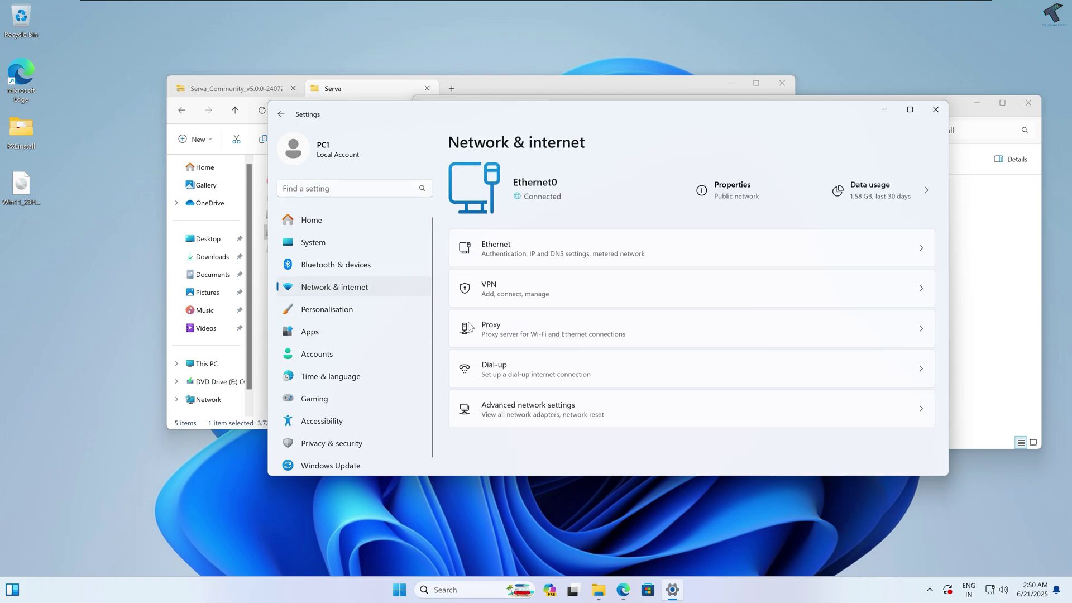
left_click(549, 411)
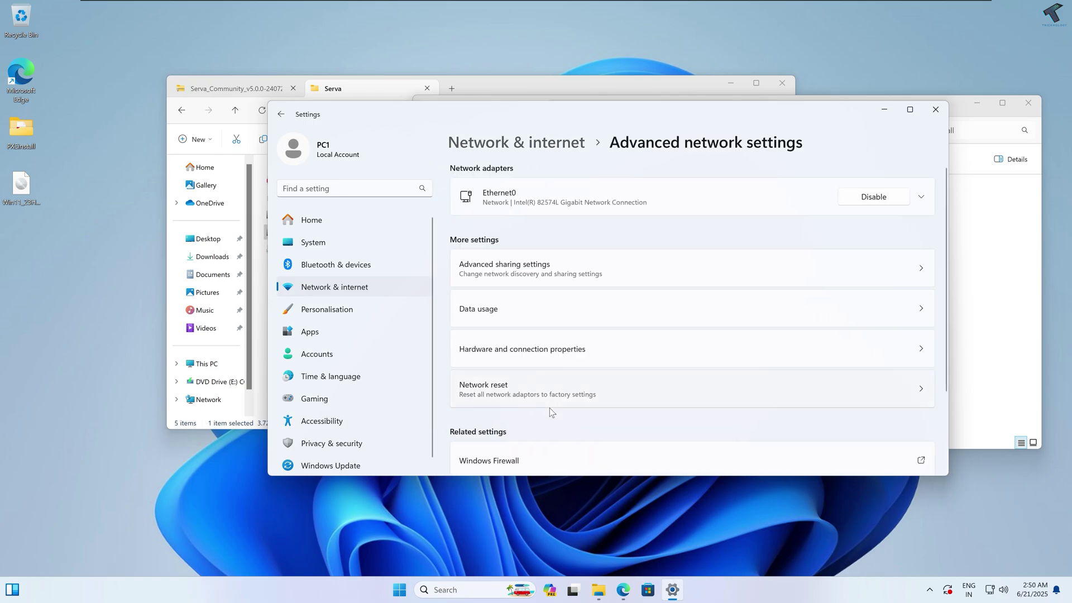
scroll(611, 376, "down", 1)
scroll(611, 378, "down", 1)
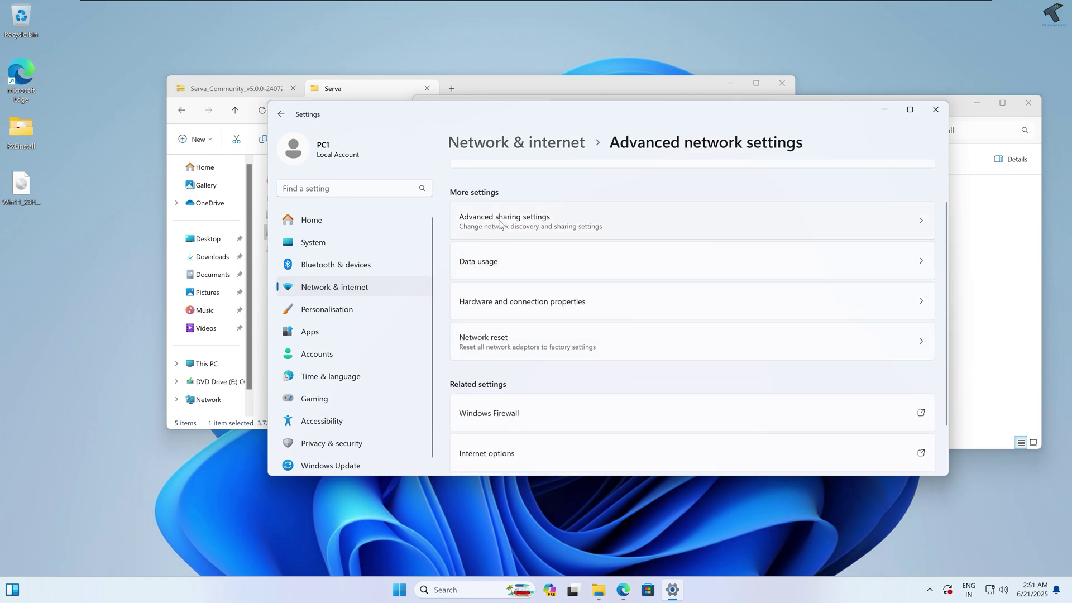
left_click(529, 223)
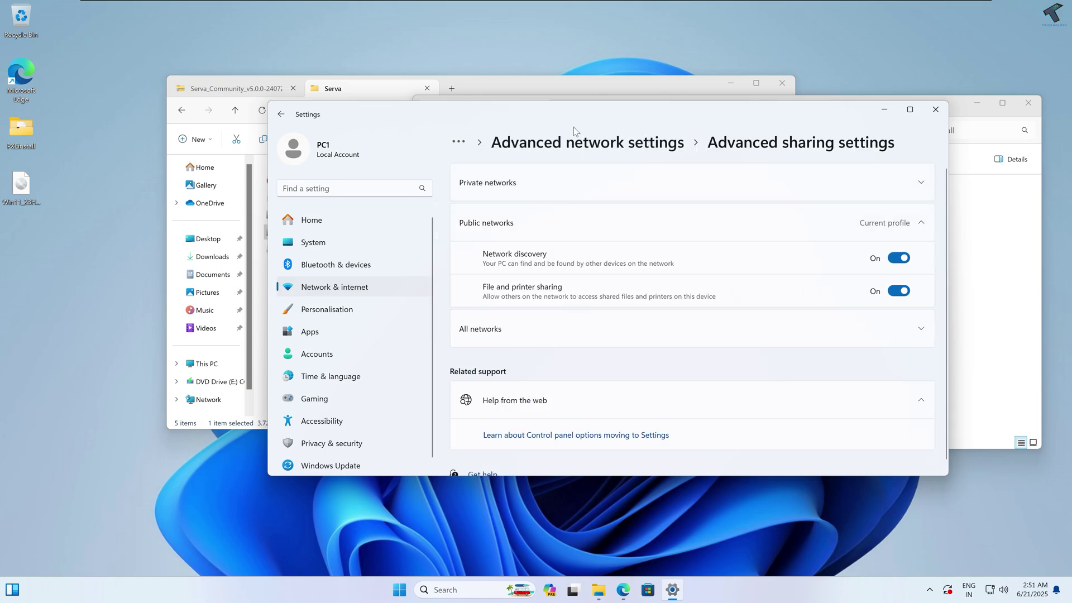
double_click(574, 113)
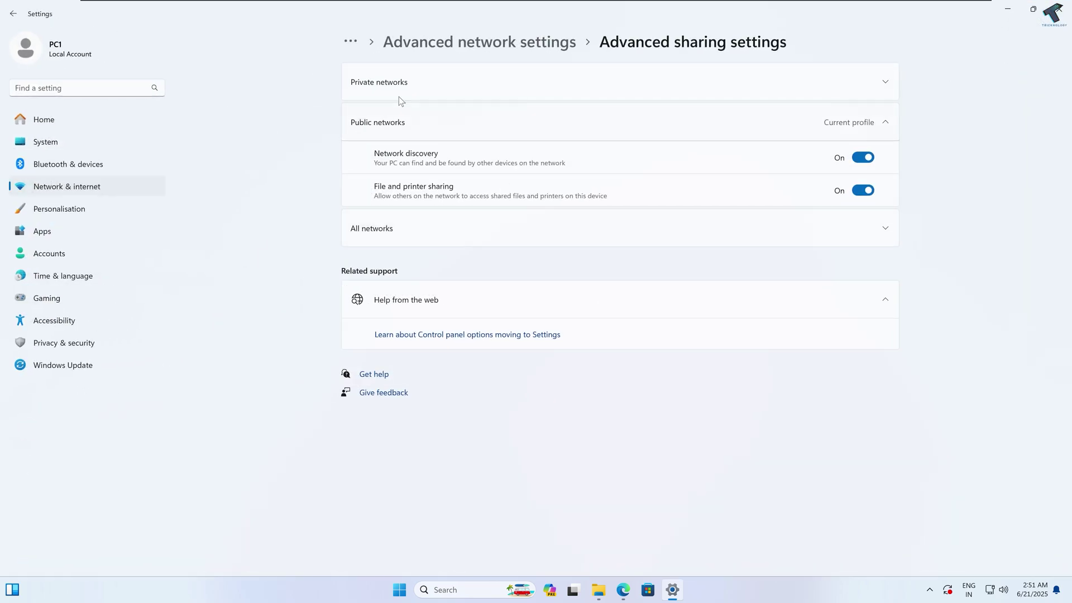
- Turn on file and printer sharing for private networks and the All networks options, then close Settings
left_click(427, 232)
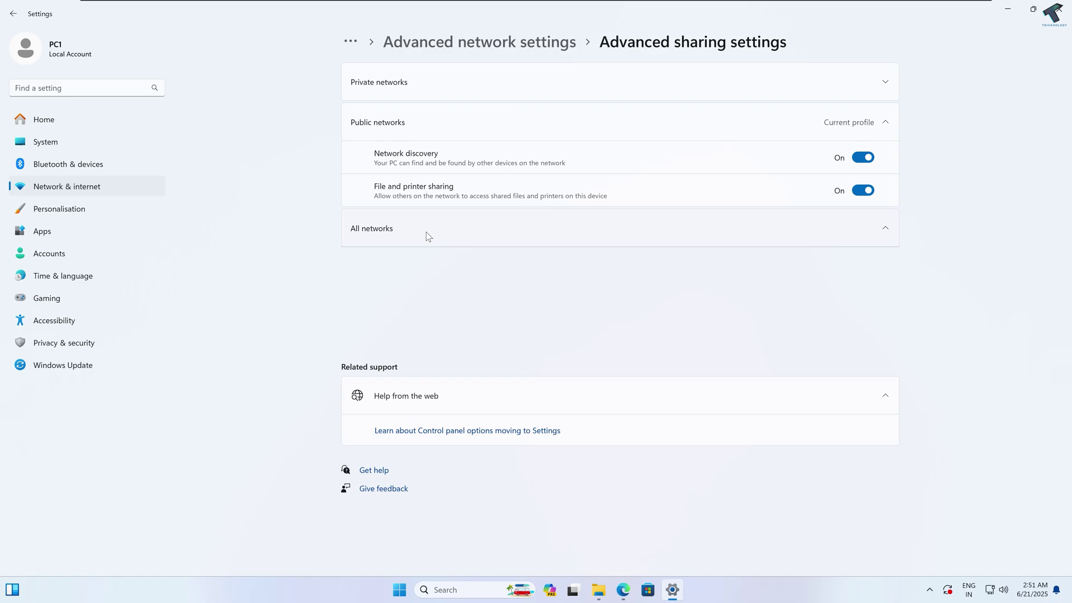
left_click(561, 78)
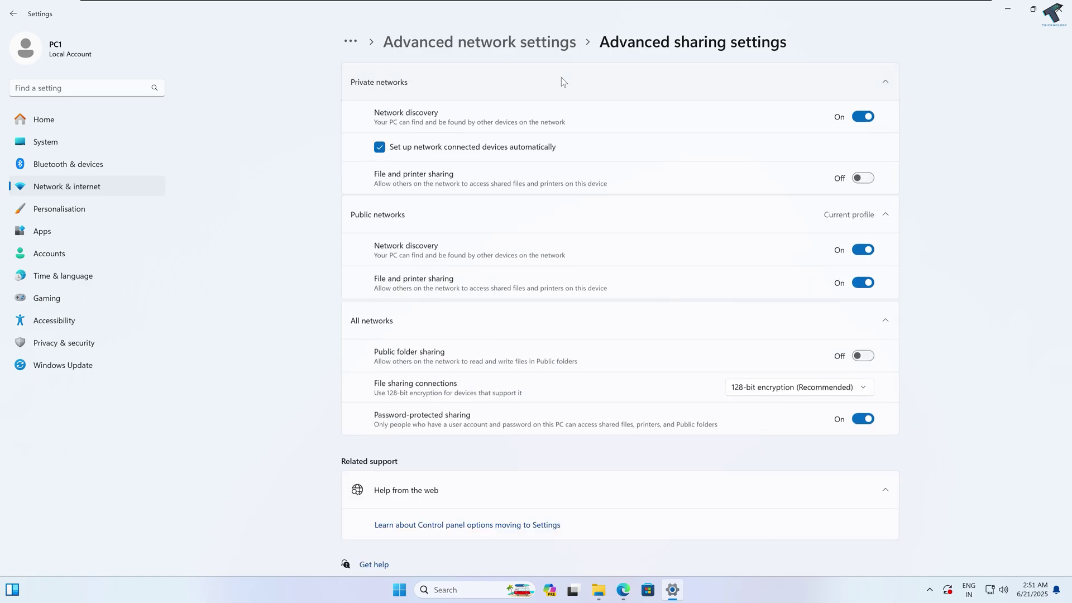
left_click(865, 179)
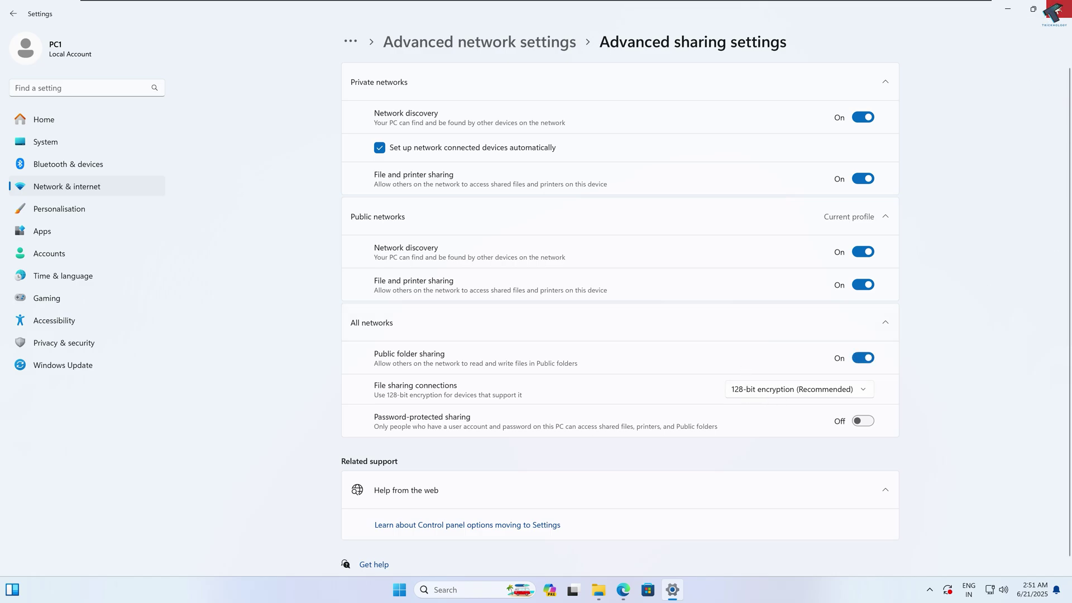
left_click(1057, 9)
- Run Serva64 from the Serva folder and dismiss the Community edition nag dialog
left_click(378, 277)
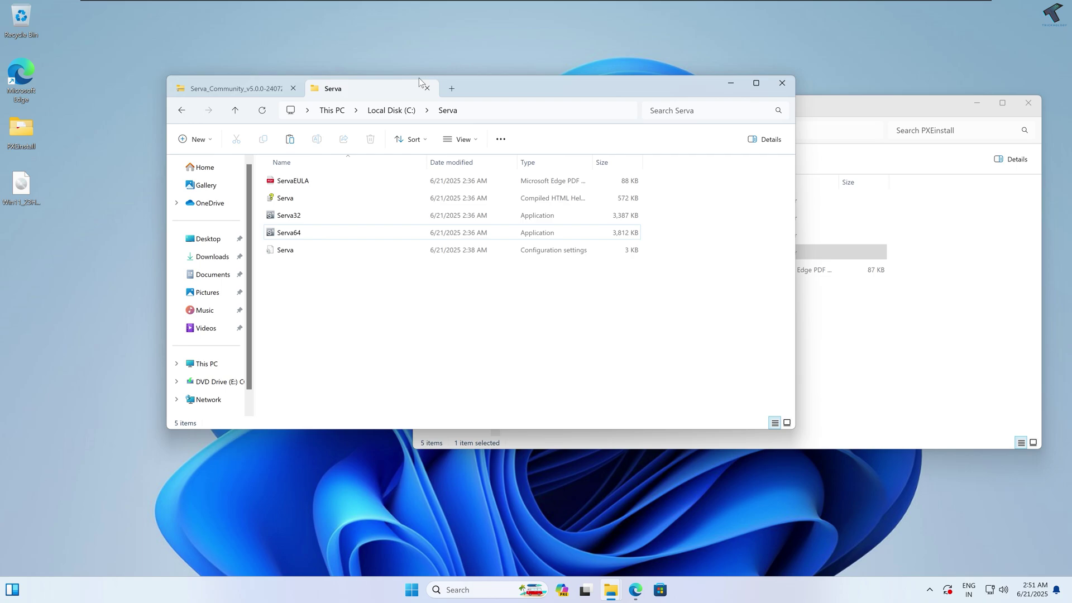
double_click(289, 239)
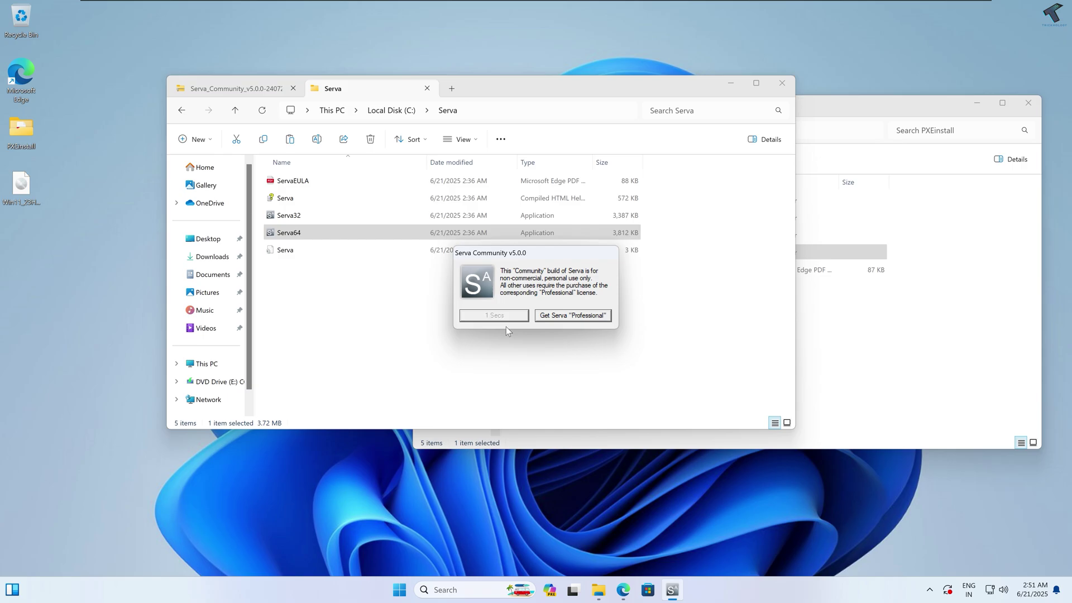
left_click(502, 316)
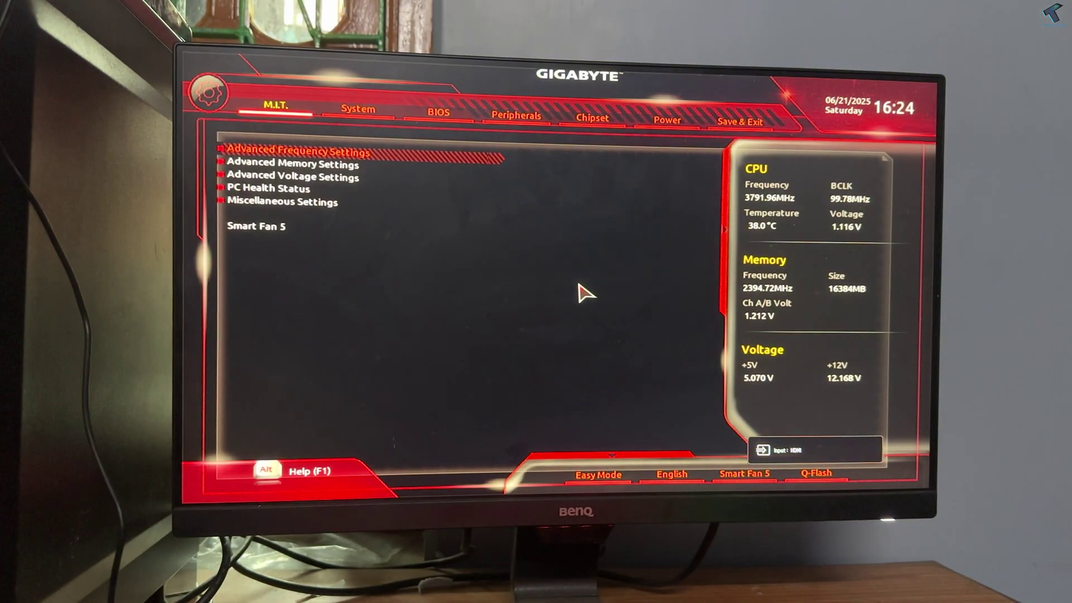
- On the BIOS boot page, check that Secure Boot Enable is disabled
key("Right")
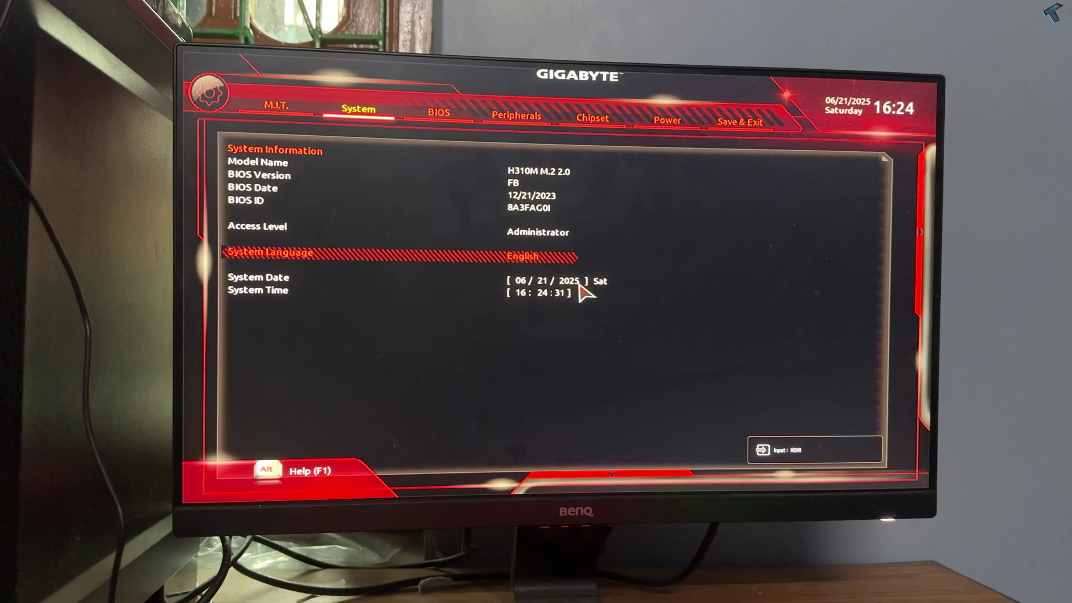
key("Right")
key("Down")
key("Down")
key("Down")
key("Down")
key("Down")
key("Down")
key("Down")
key("Down")
key("Down")
key("Down")
key("Down")
key("Down")
key("Down")
key("Down")
key("Down")
key("Down")
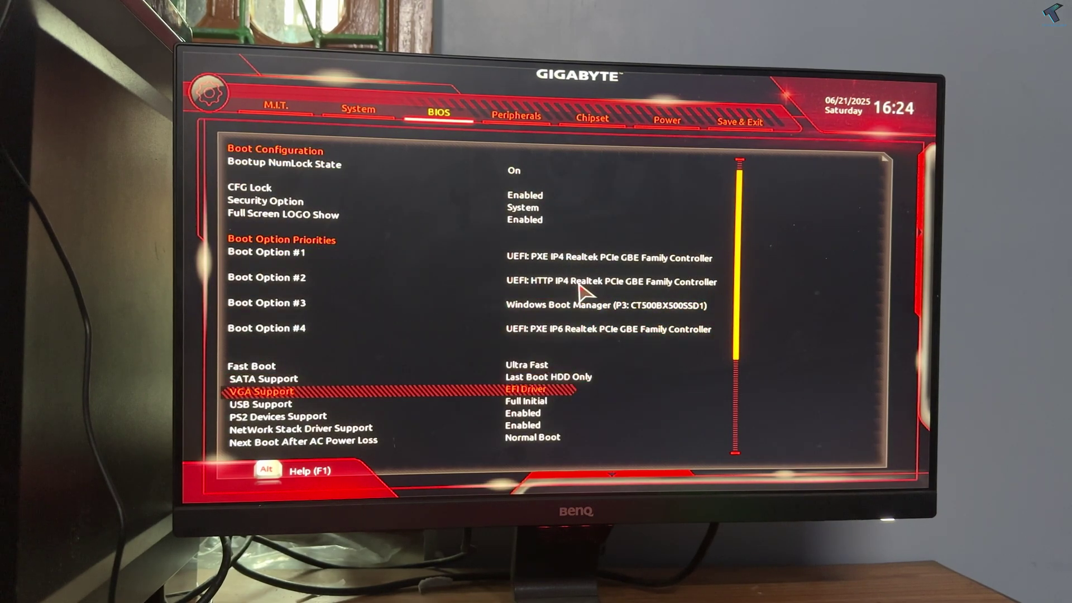
key("Down")
key("Down")
key("Down")
key("Down")
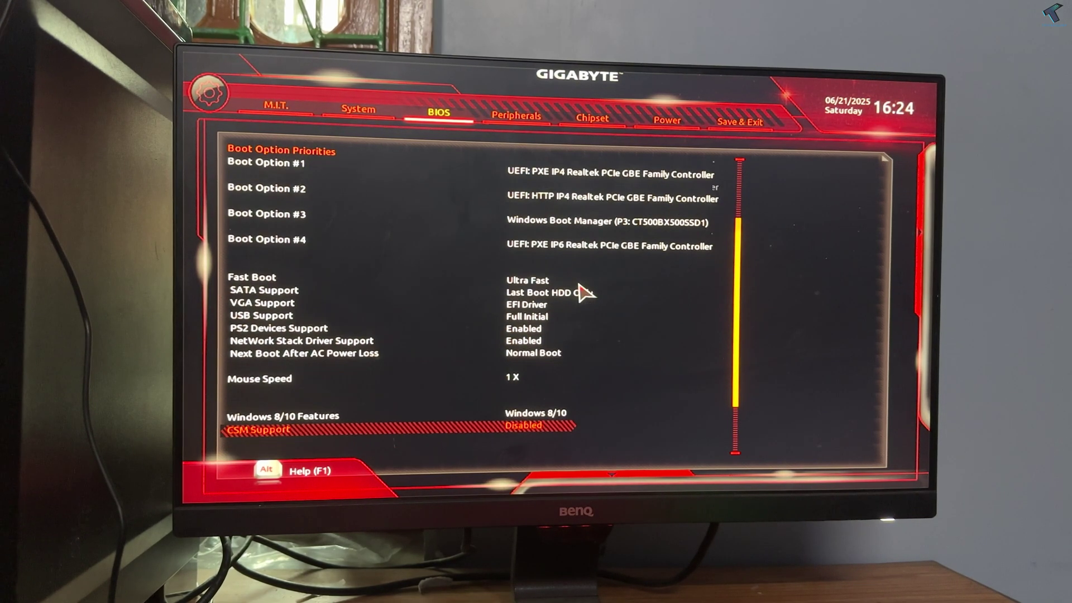
key("Return")
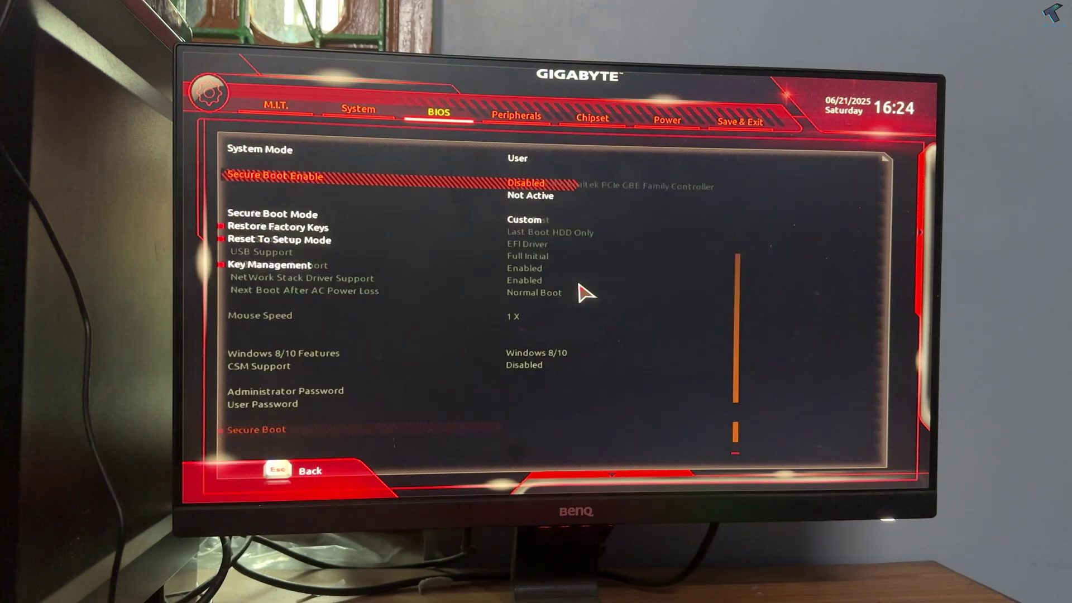
key("Return")
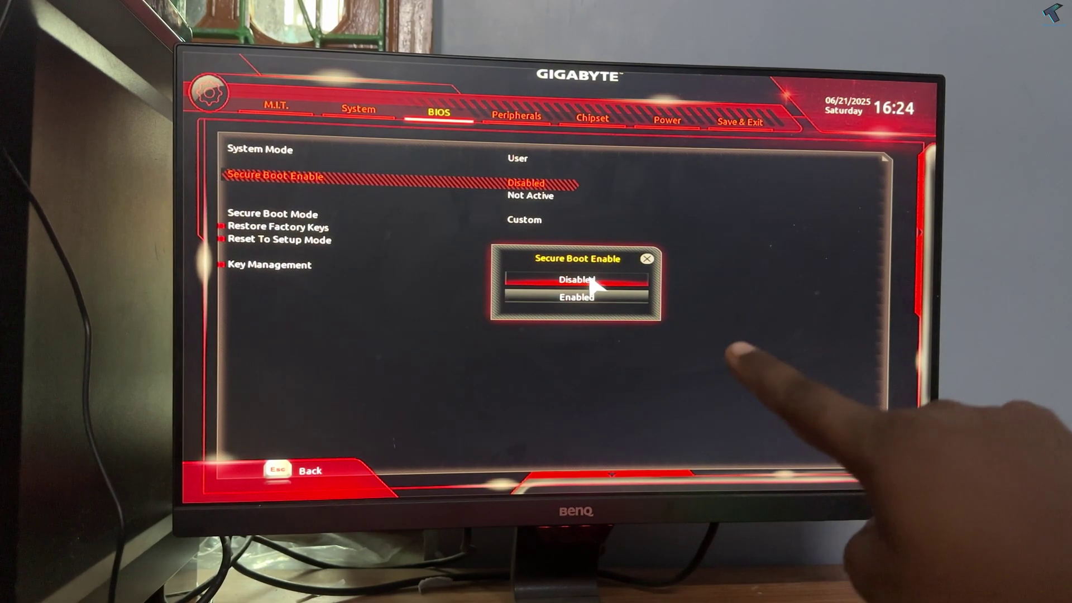
left_click(558, 293)
left_click(442, 117)
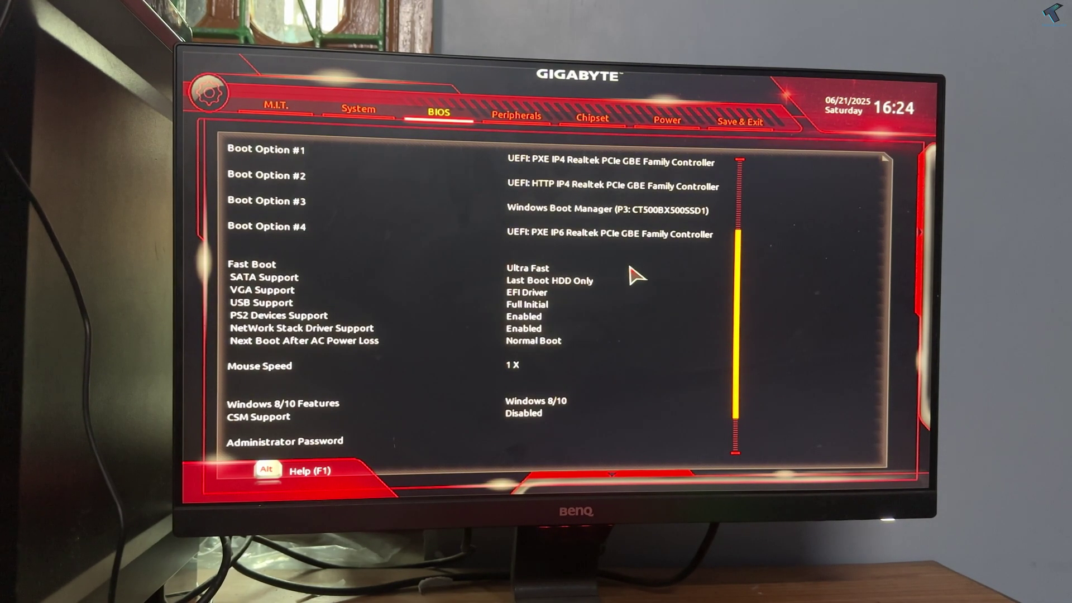
- Verify NetWork Stack Driver Support and PXE IPv4 as Boot Option #1, then save and exit with F10
key("Up")
key("Up")
key("Up")
key("Up")
key("Up")
key("Up")
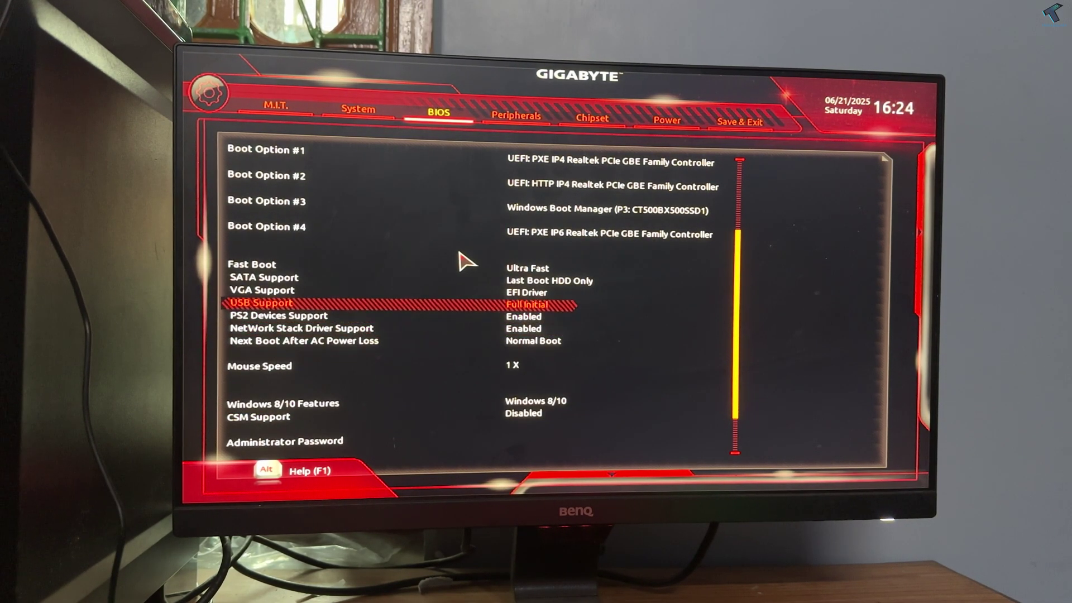
key("Up")
key("Up")
key("Up")
key("Up")
key("Up")
key("Down")
key("Down")
key("Down")
key("Down")
key("Down")
key("Down")
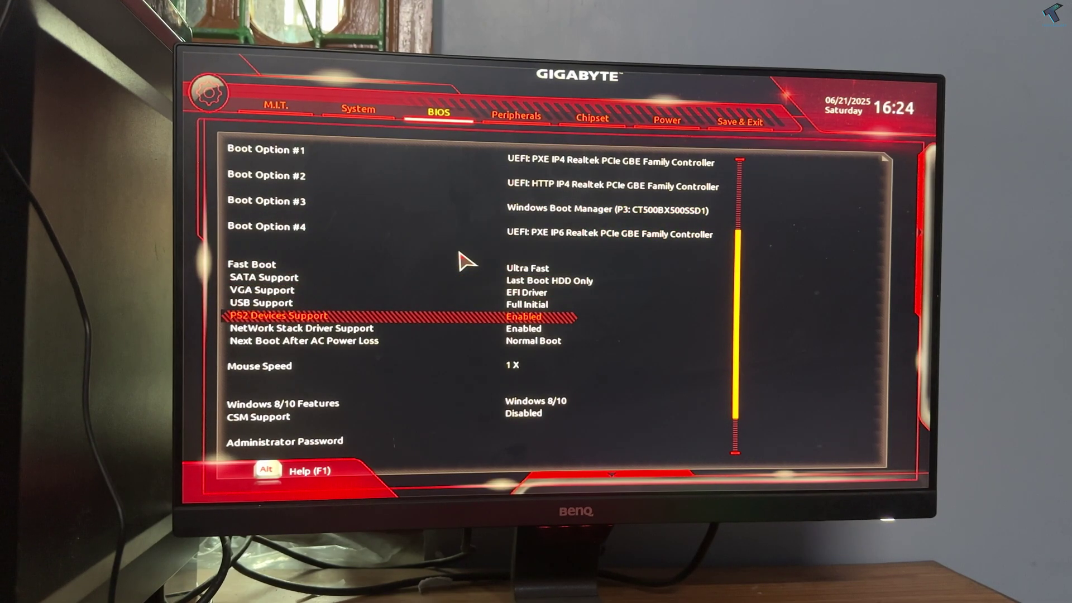
key("Down")
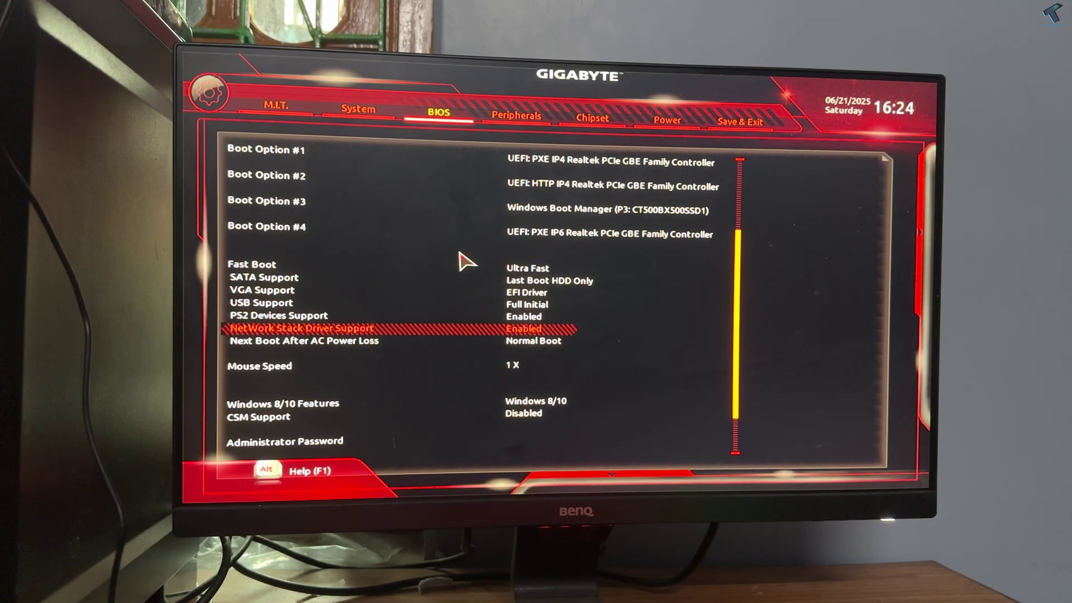
key("Return")
key("Return")
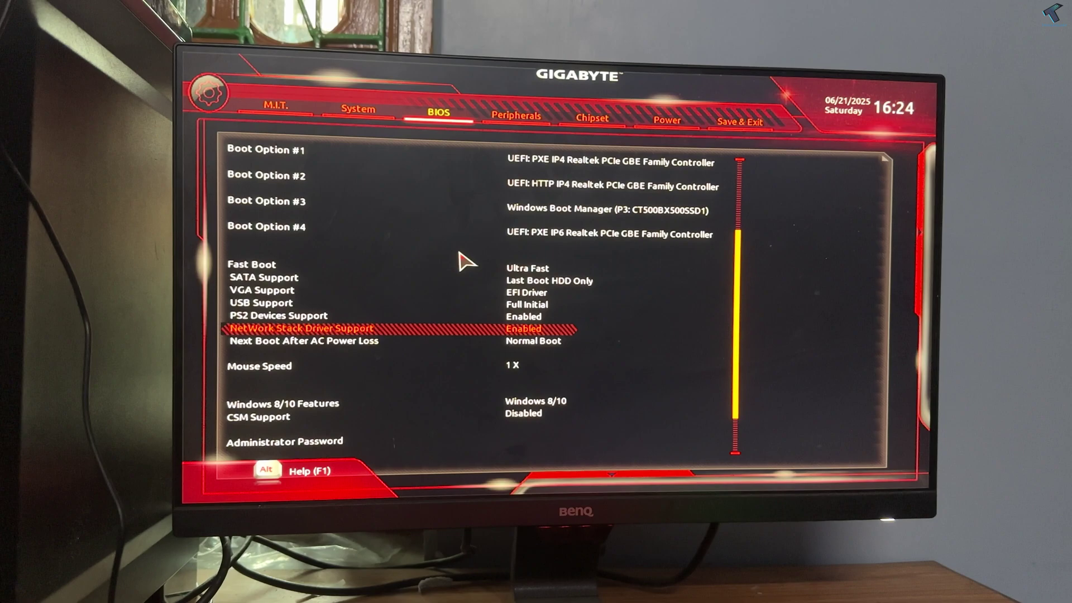
key("Up")
key("Up")
key("Up")
key("Up")
key("Up")
key("Up")
key("Up")
key("Up")
key("Up")
key("Return")
key("Escape")
key("F10")
key("Return")
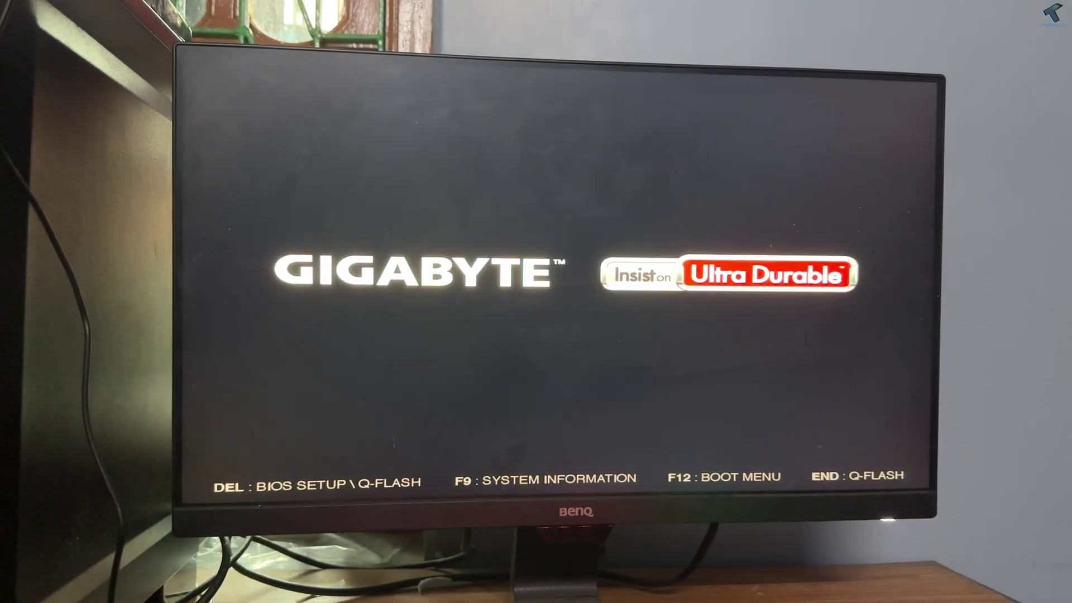
- Boot from UEFI: PXE IP4 Realtek via F12 and choose '1) Windows 11, AMD64' in Serva's menu
key("F12")
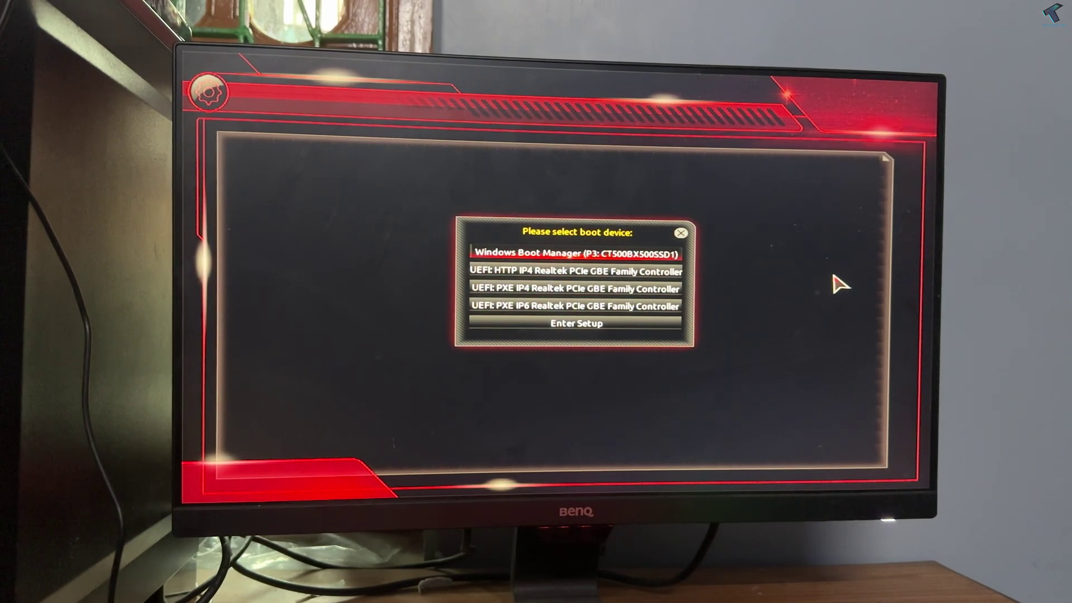
key("Down")
key("Down")
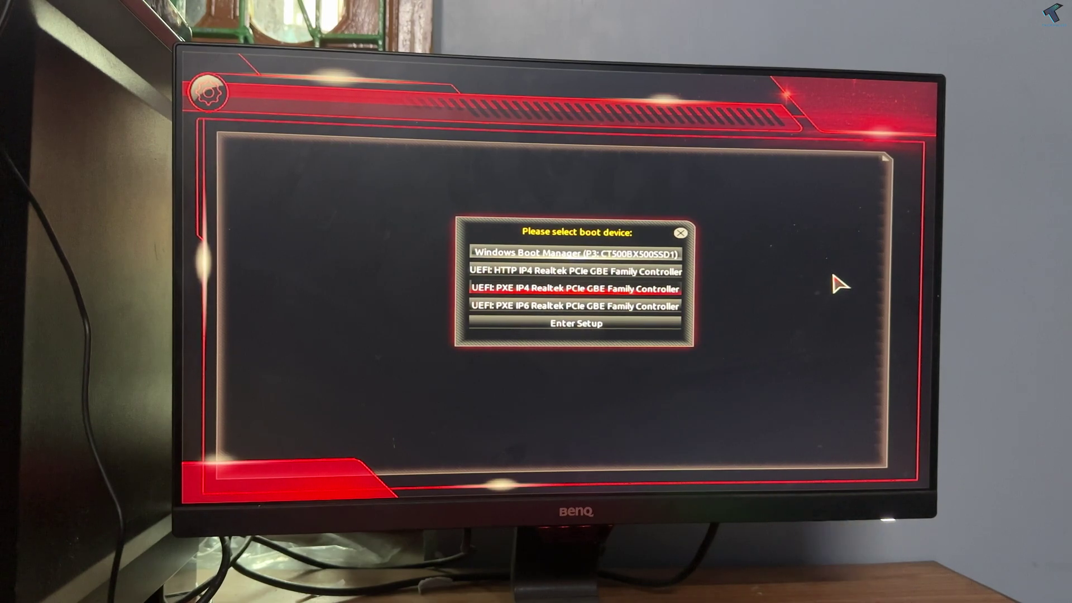
key("Return")
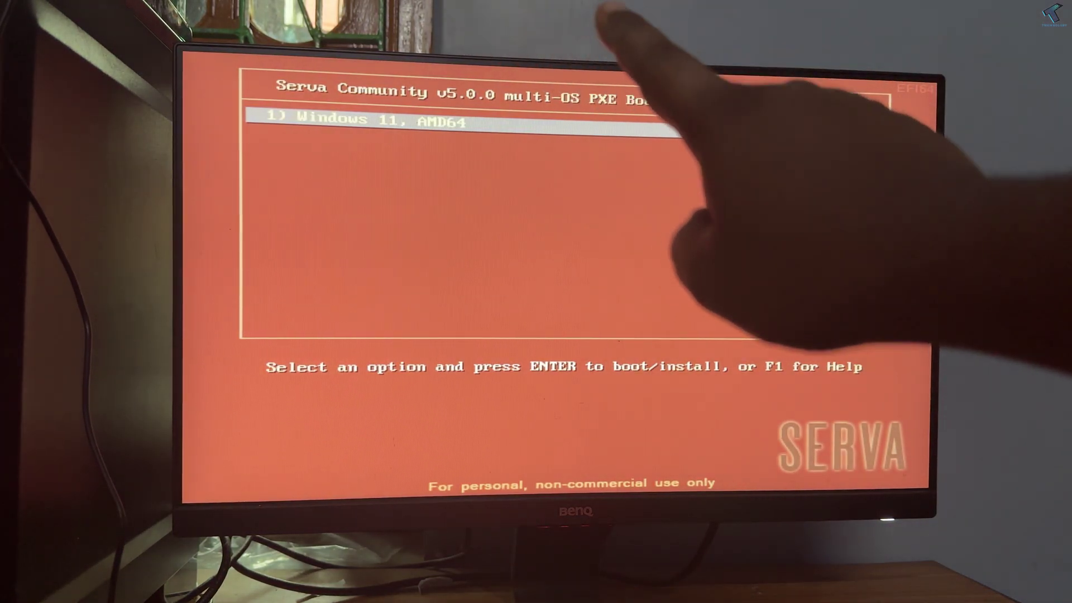
key("Return")
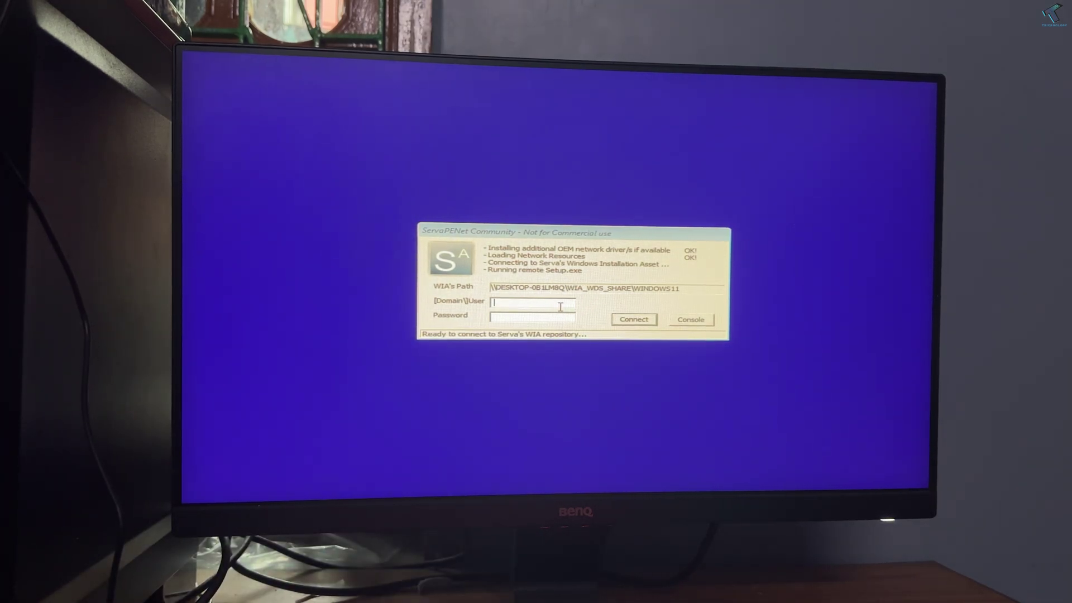
- Connect to the repository as Everyone, keep English (United Kingdom), and start Install now past activation
type("Every")
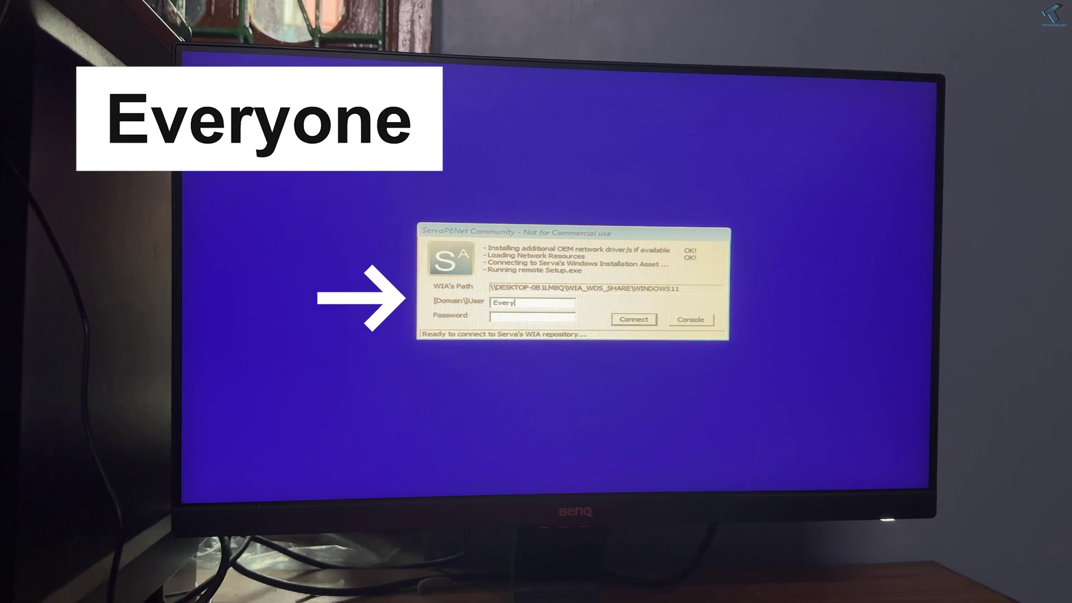
type("one")
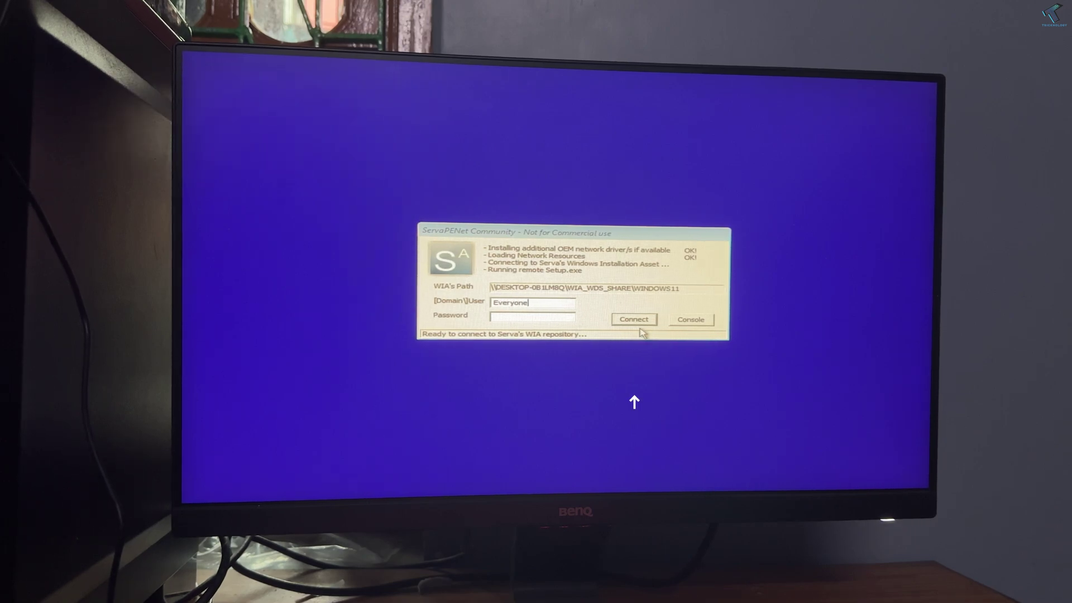
left_click(635, 320)
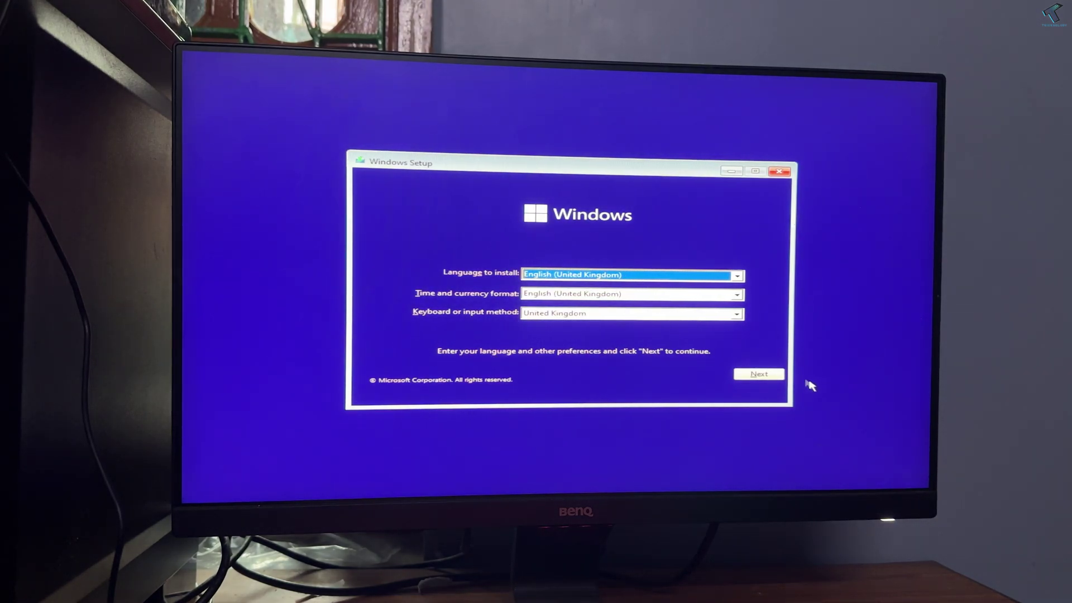
left_click(777, 376)
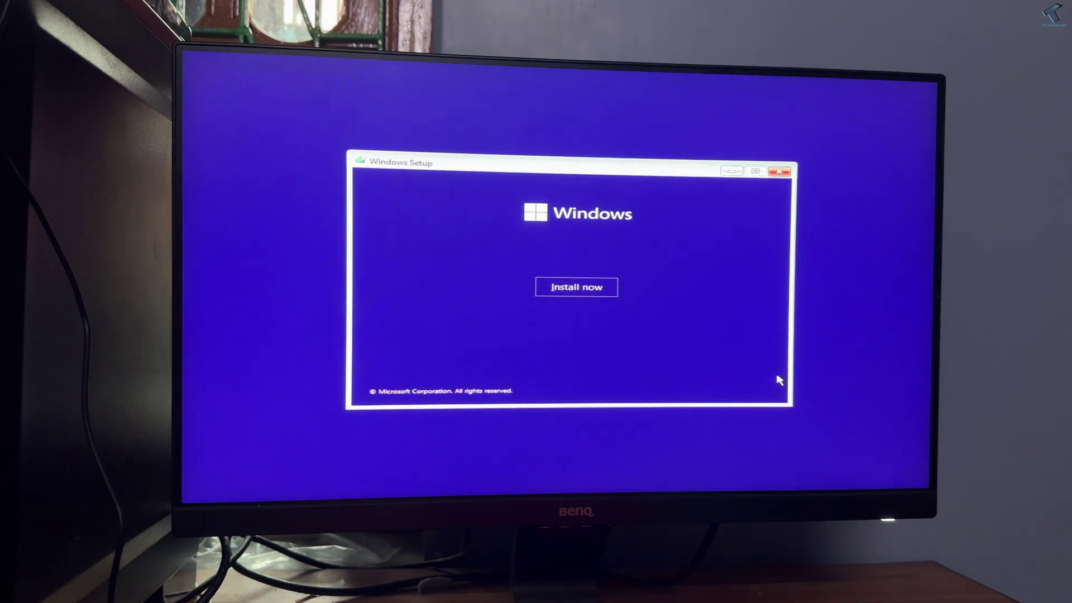
left_click(589, 288)
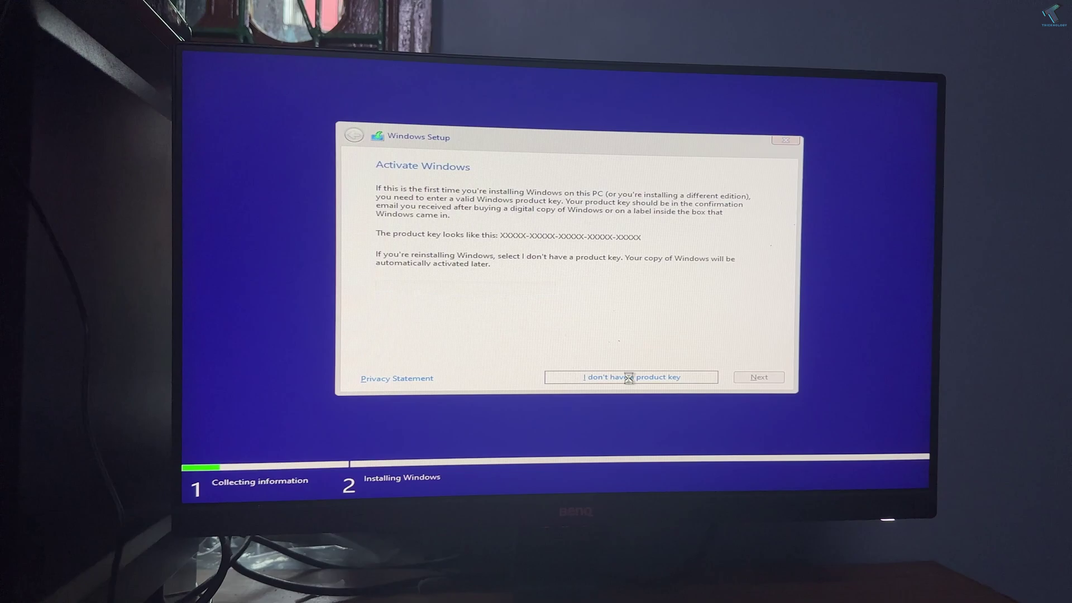
left_click(627, 376)
key("Return")
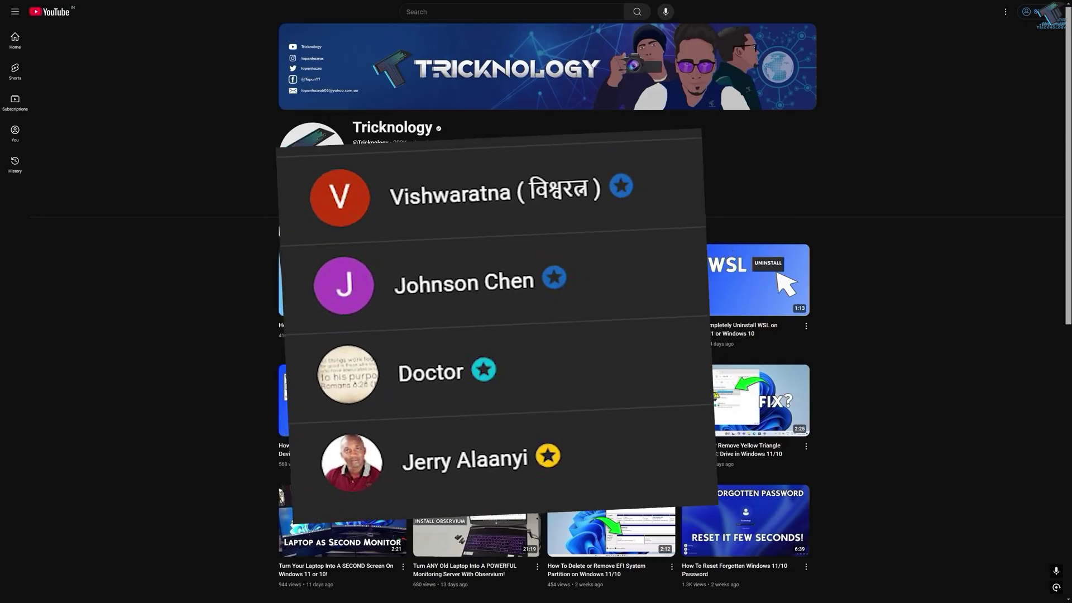
scroll(544, 313, "down", 2)
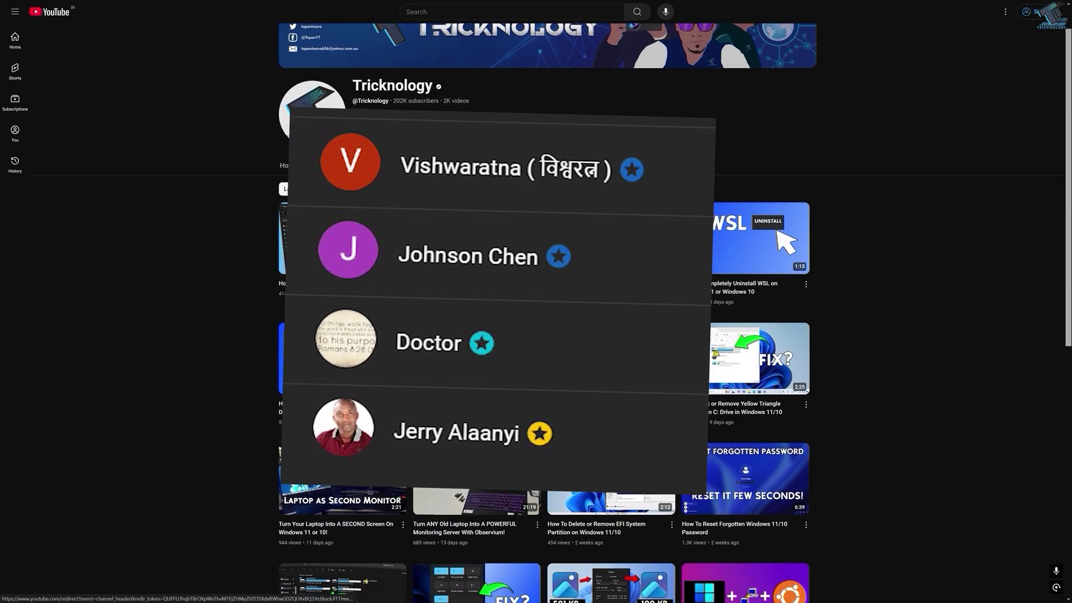
scroll(281, 168, "down", 3)
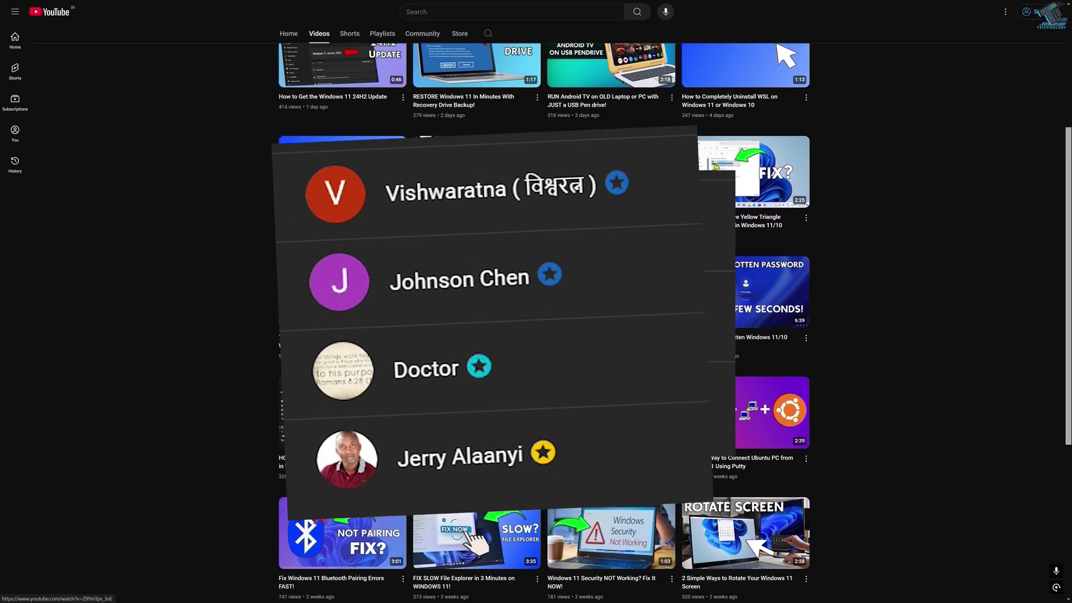
scroll(280, 168, "down", 5)
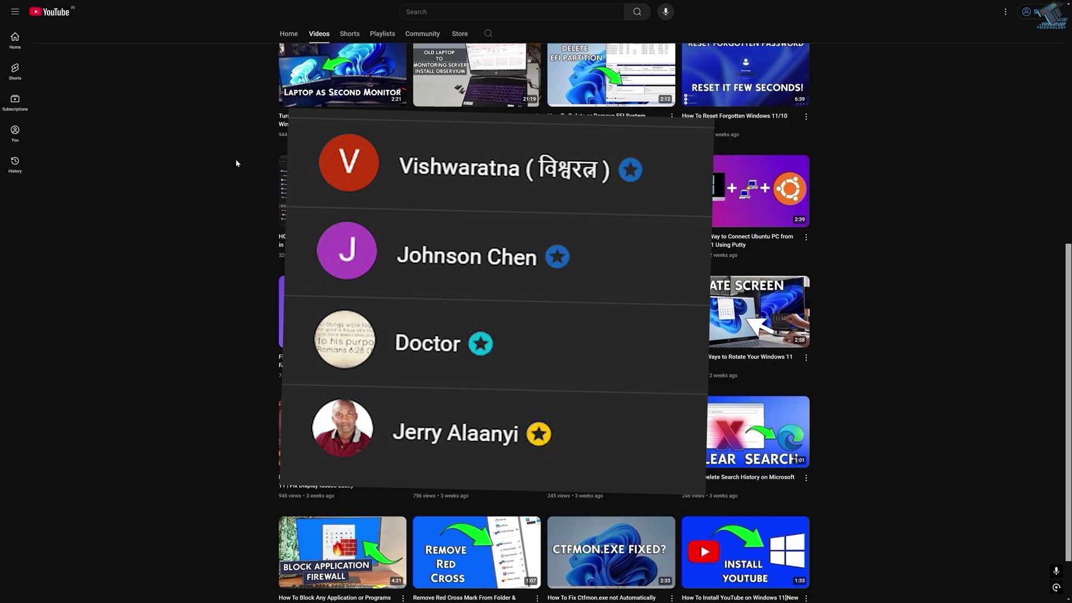
scroll(236, 163, "down", 7)
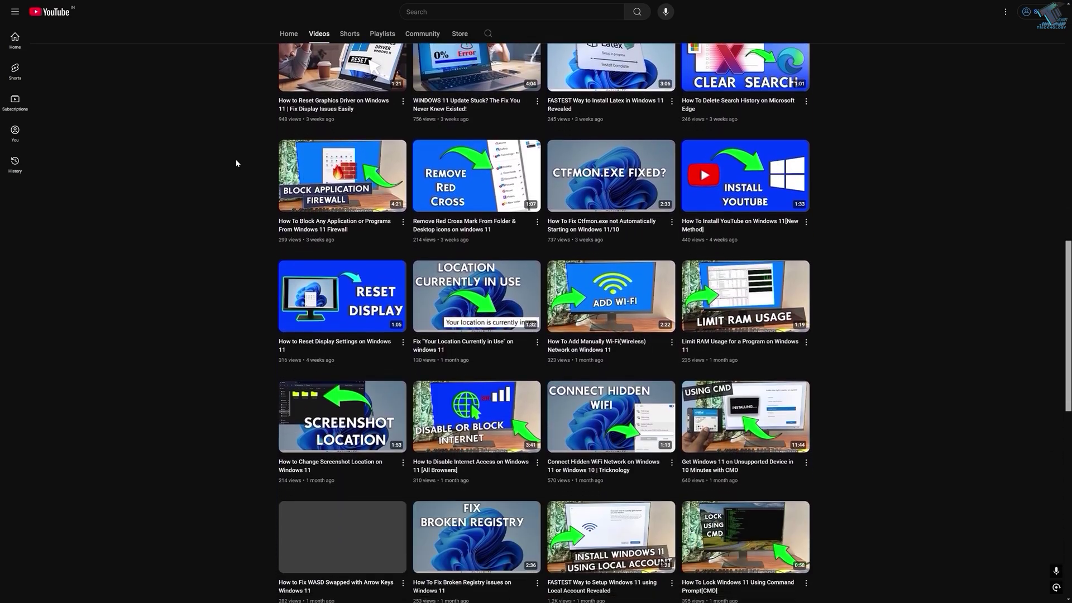
scroll(236, 163, "down", 9)
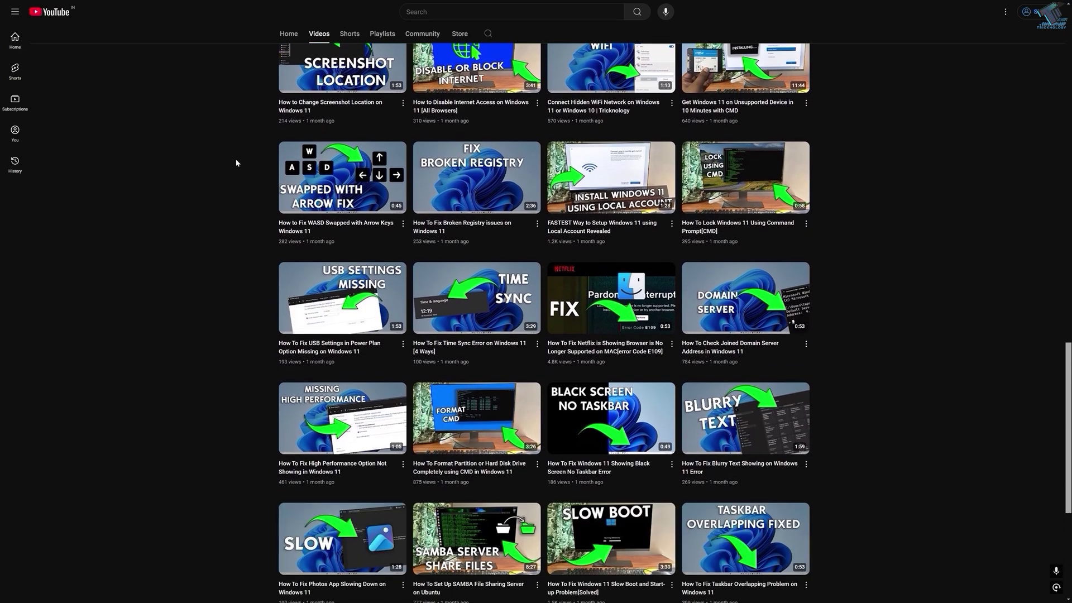
scroll(236, 162, "down", 2)
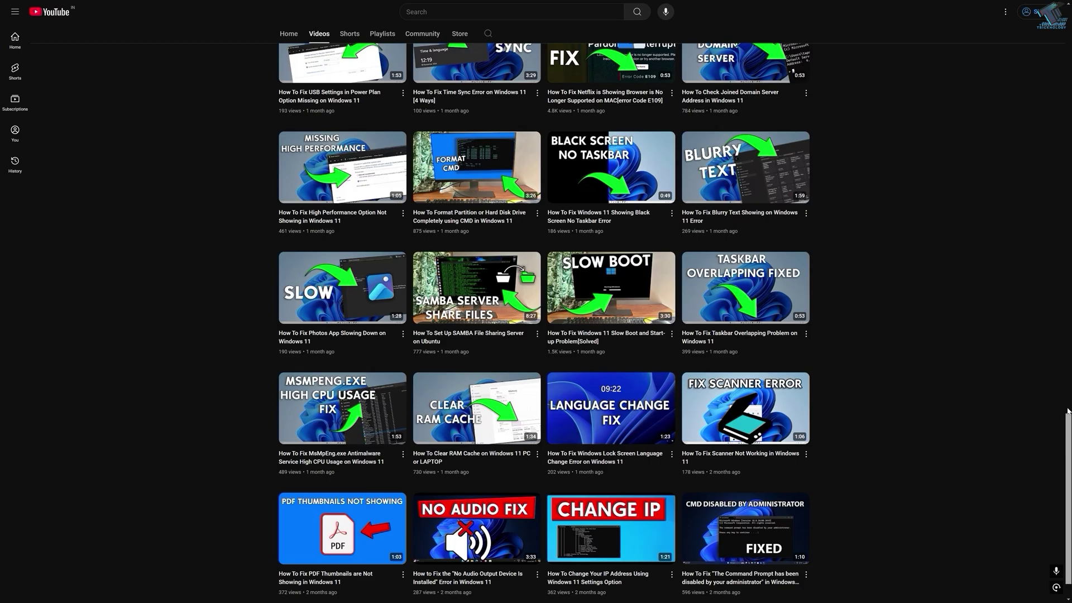
left_click_drag(1068, 430, 1068, 39)
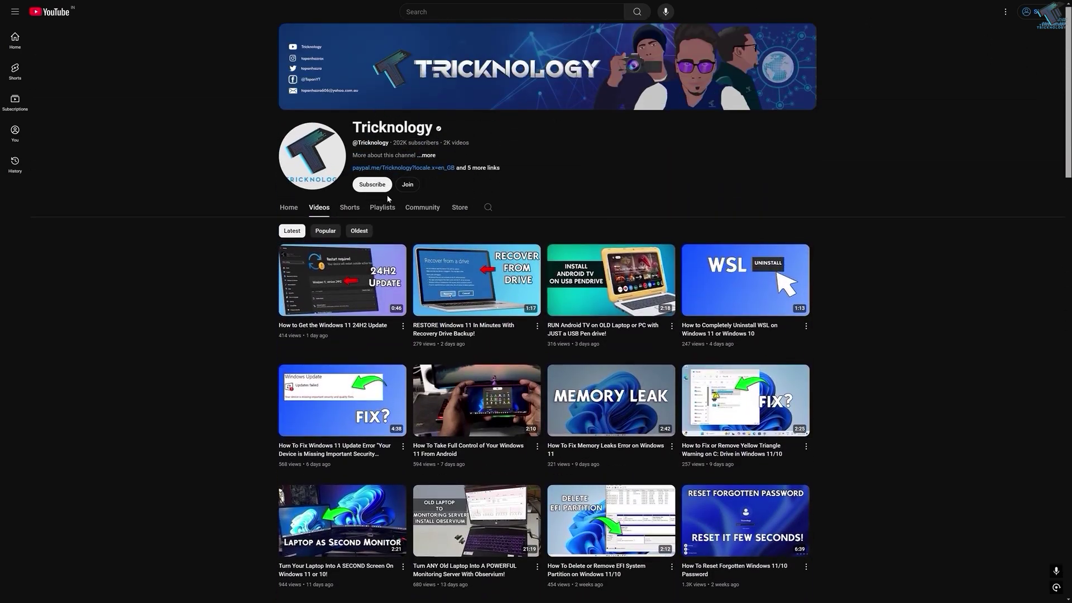